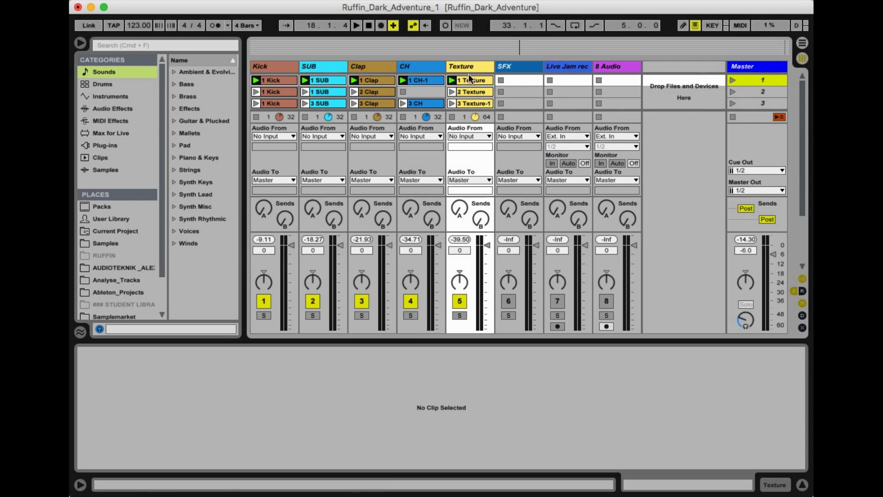
Step: Review the clip variations across scenes 1 to 11, inspecting the 1 Texture, 2 SFX-1 and 11 Texture clips
{"action": "scroll", "coordinate": [462, 103], "scroll_direction": "down", "scroll_amount": 8}
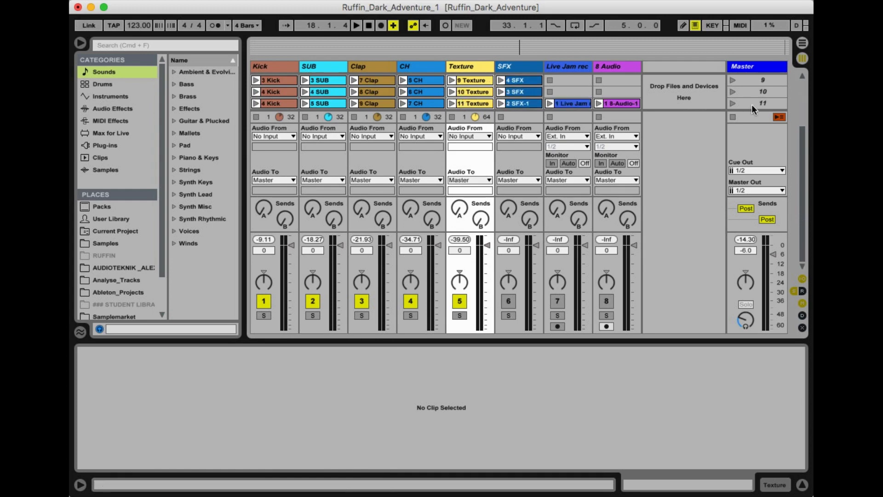
{"action": "scroll", "coordinate": [751, 104], "scroll_direction": "up", "scroll_amount": 8}
{"action": "left_click", "coordinate": [756, 81]}
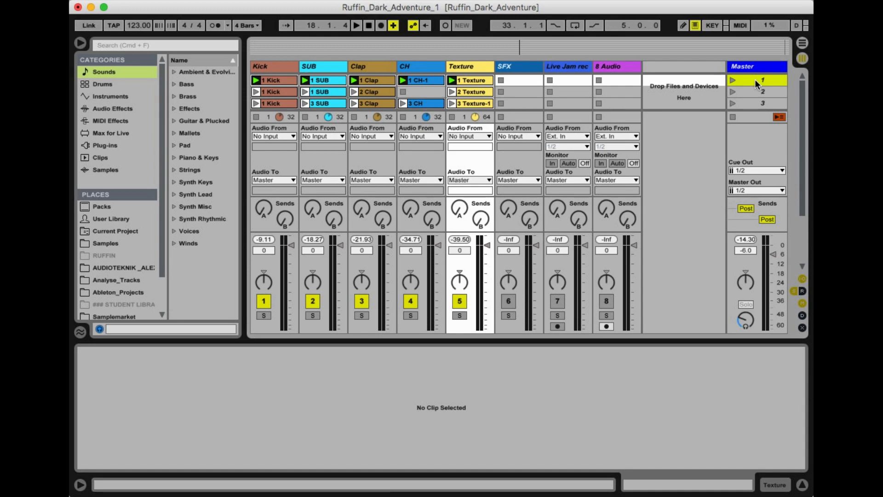
{"action": "scroll", "coordinate": [756, 82], "scroll_direction": "down", "scroll_amount": 8}
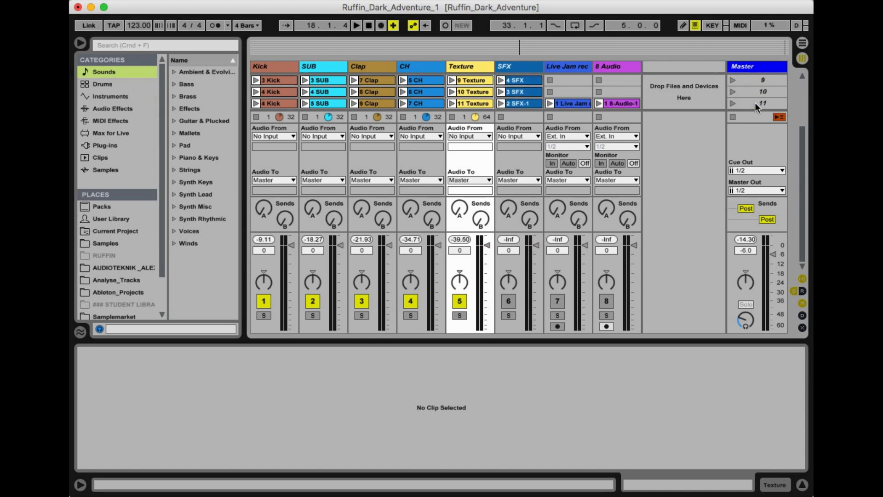
{"action": "scroll", "coordinate": [755, 102], "scroll_direction": "up", "scroll_amount": 8}
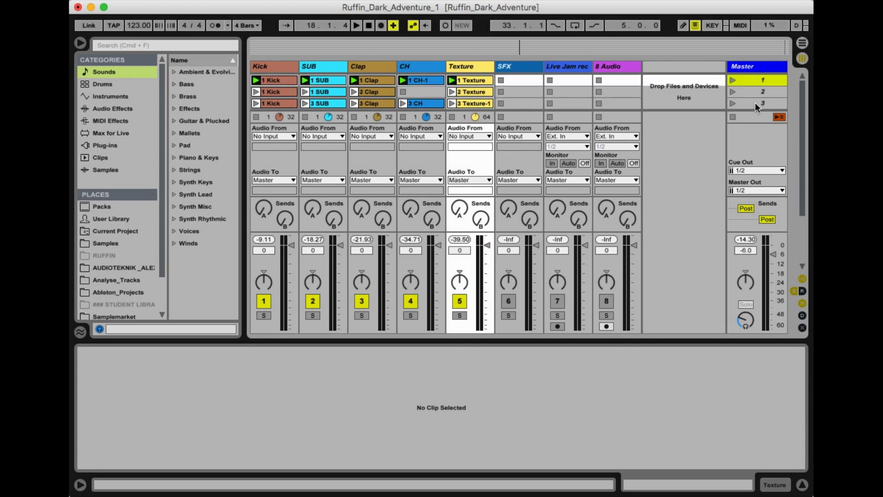
{"action": "left_click", "coordinate": [483, 84]}
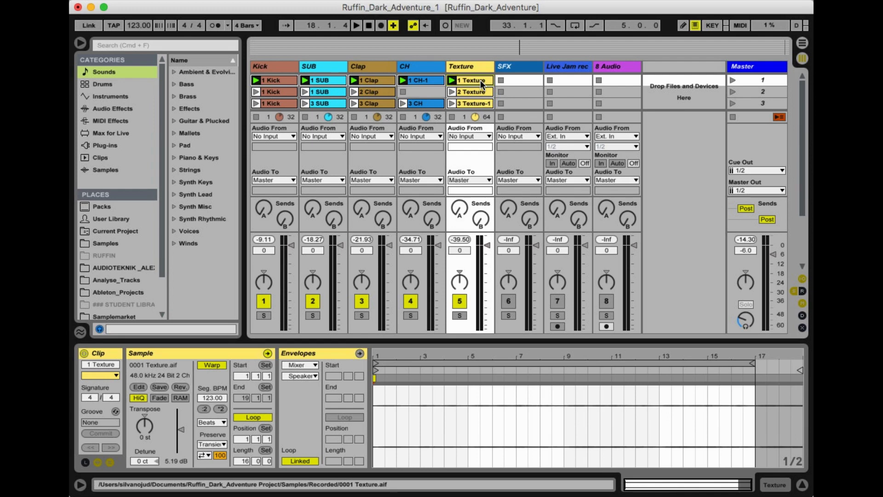
{"action": "scroll", "coordinate": [478, 87], "scroll_direction": "down", "scroll_amount": 8}
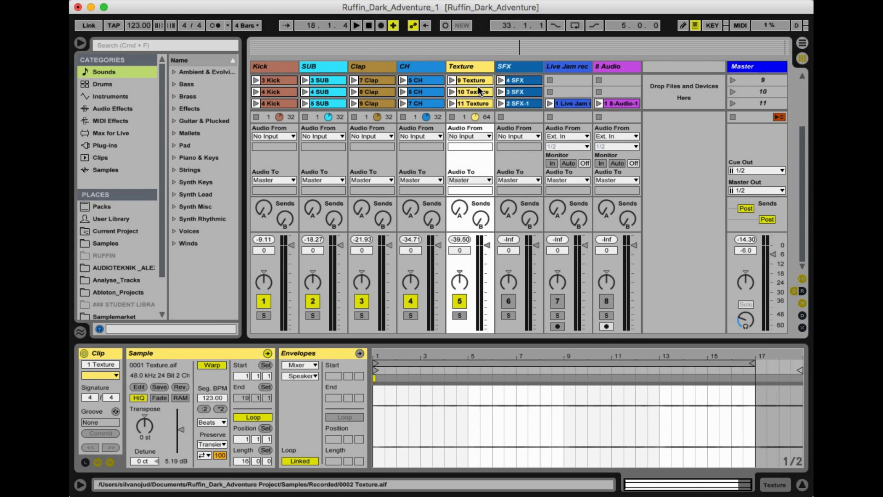
{"action": "left_click", "coordinate": [568, 101]}
{"action": "left_click", "coordinate": [514, 104]}
{"action": "scroll", "coordinate": [514, 97], "scroll_direction": "up", "scroll_amount": 4}
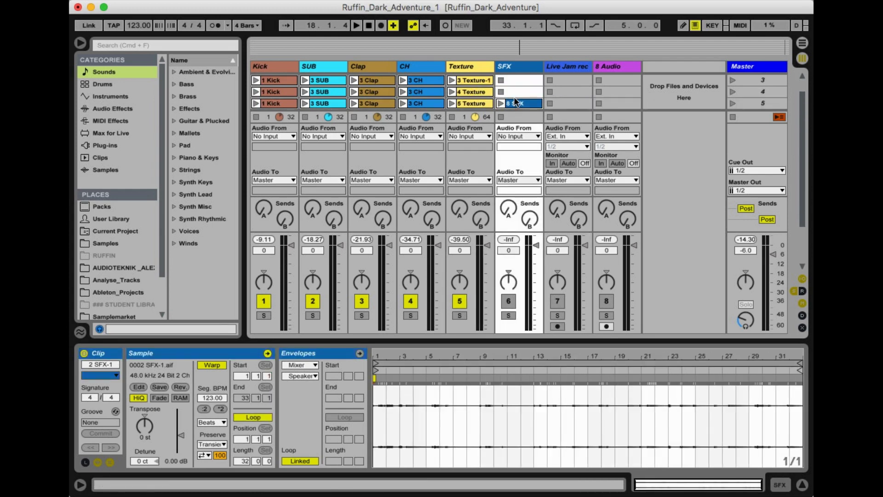
{"action": "scroll", "coordinate": [512, 87], "scroll_direction": "down", "scroll_amount": 4}
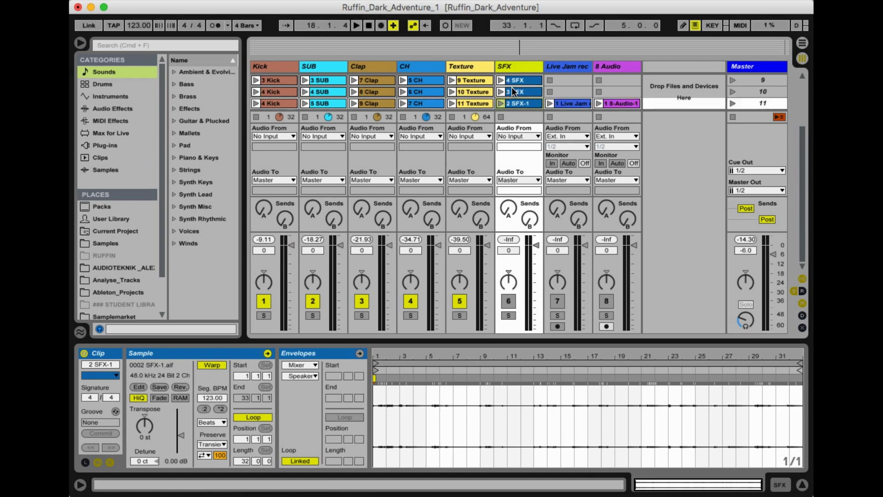
{"action": "left_click", "coordinate": [471, 104]}
{"action": "scroll", "coordinate": [472, 104], "scroll_direction": "up", "scroll_amount": 8}
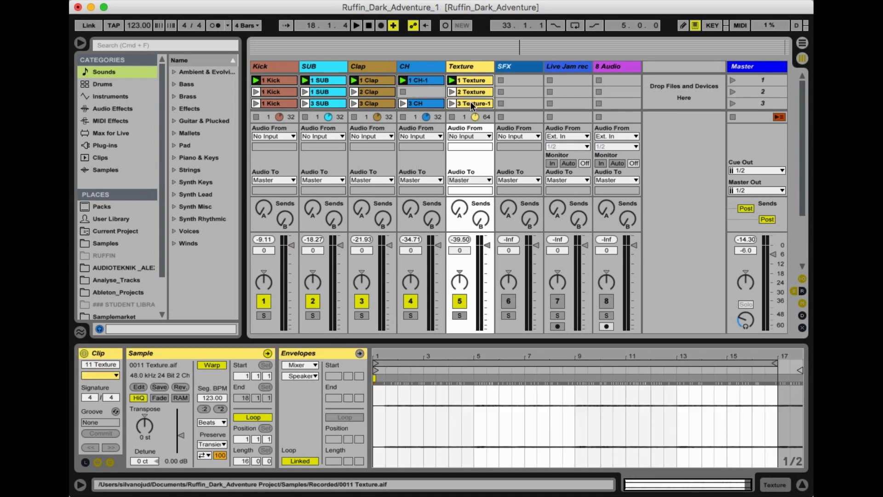
Step: Undo the added clip variations so only the five loops in scene 1 remain
{"action": "key", "text": "super+z"}
{"action": "scroll", "coordinate": [438, 104], "scroll_direction": "down", "scroll_amount": 8}
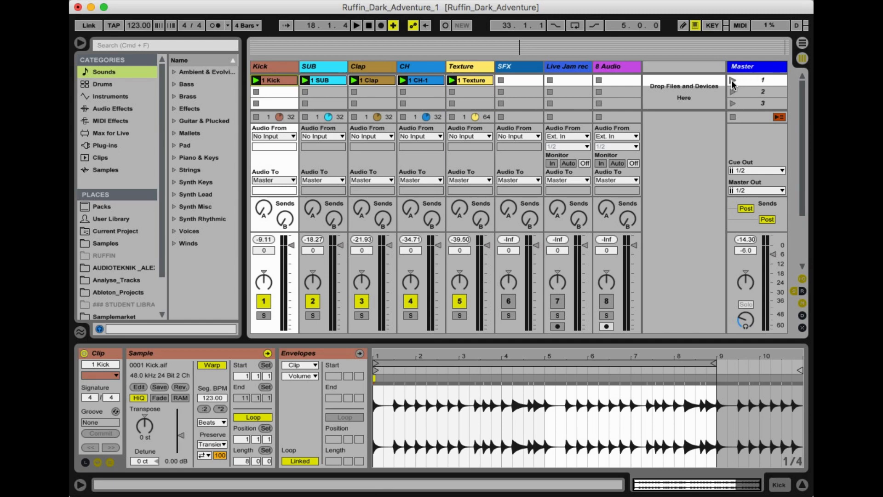
Step: Play scene 1, raise the 1 Texture clip's gain to 6.94 dB, and stop playback
{"action": "left_click", "coordinate": [732, 80]}
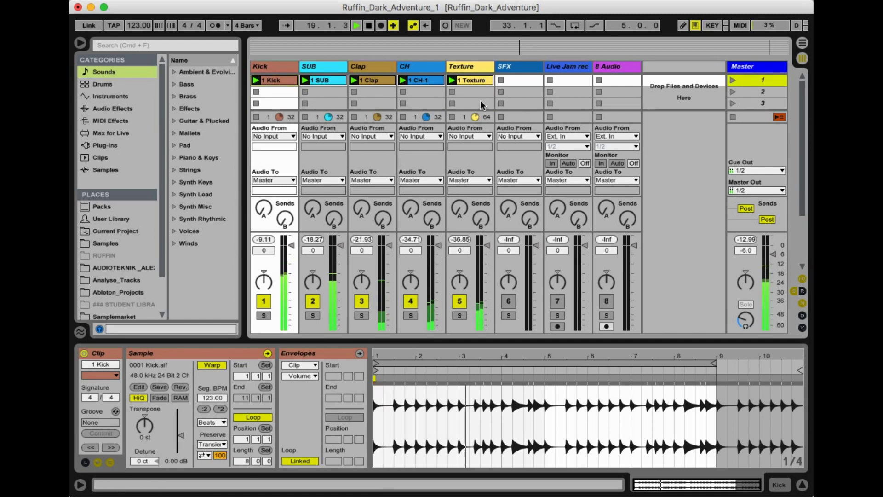
{"action": "left_click", "coordinate": [473, 80]}
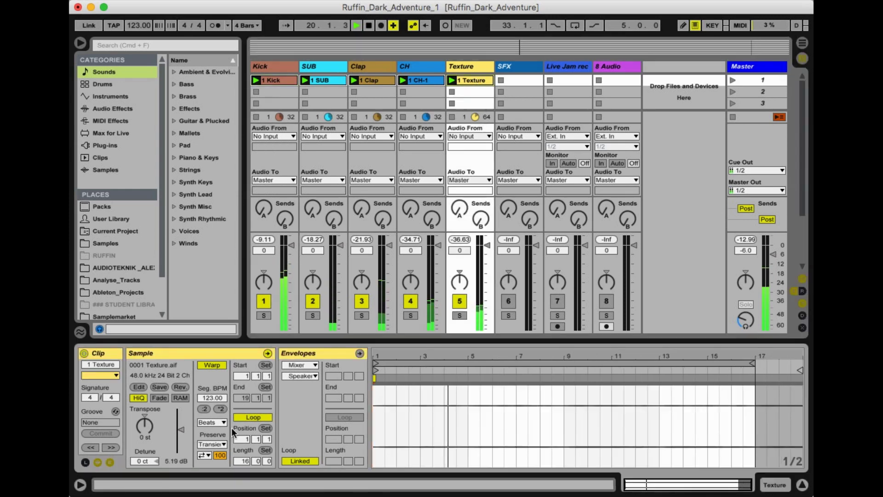
{"action": "left_click_drag", "start_coordinate": [183, 431], "coordinate": [182, 427]}
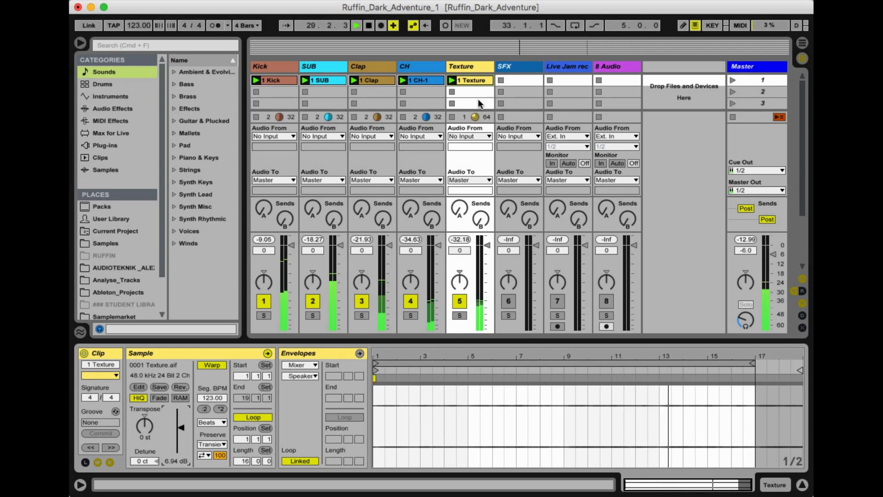
{"action": "key", "text": "space"}
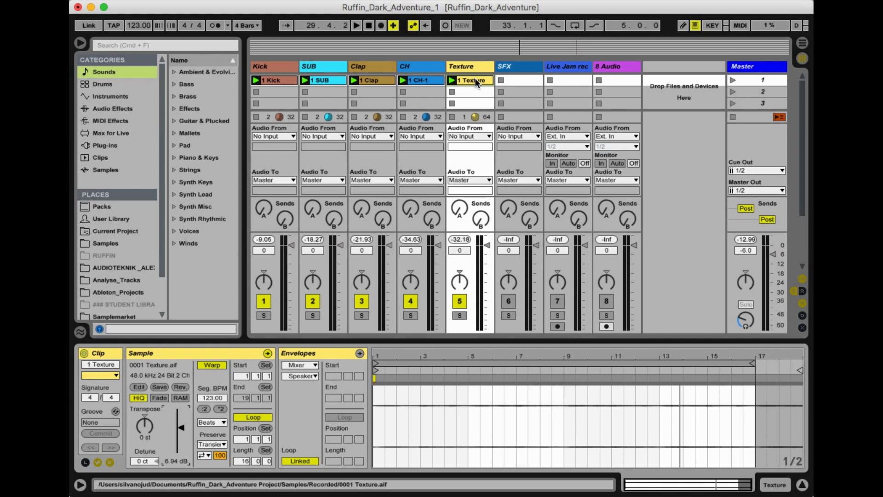
Step: Record the five playing scene 1 clips into the arrangement from bar 1 for about 16 bars
{"action": "left_click", "coordinate": [475, 80]}
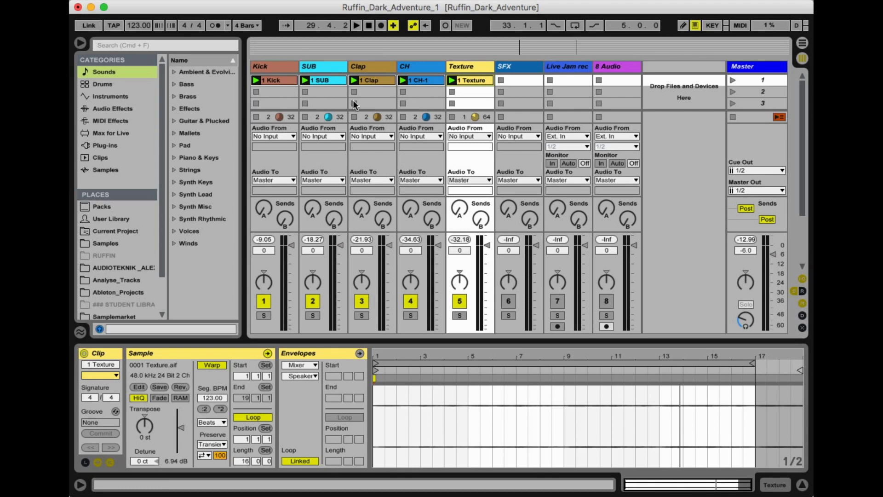
{"action": "left_click", "coordinate": [283, 81]}
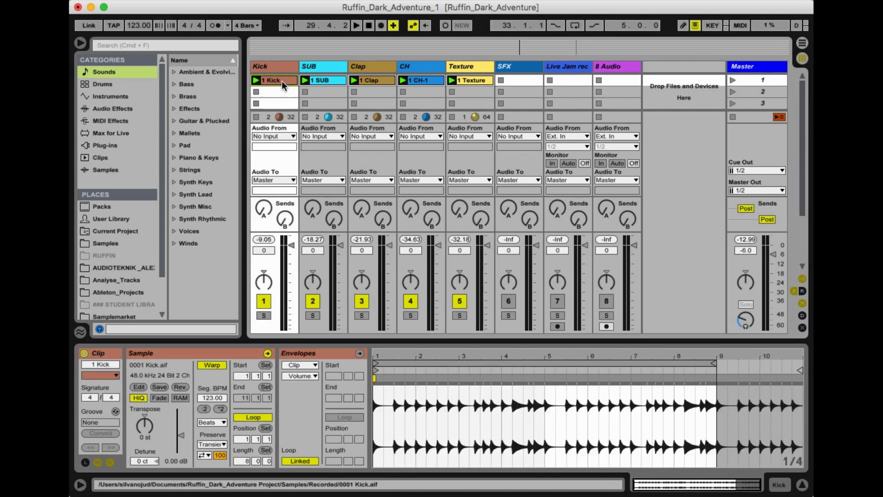
{"action": "left_click", "coordinate": [484, 79], "text": "shift"}
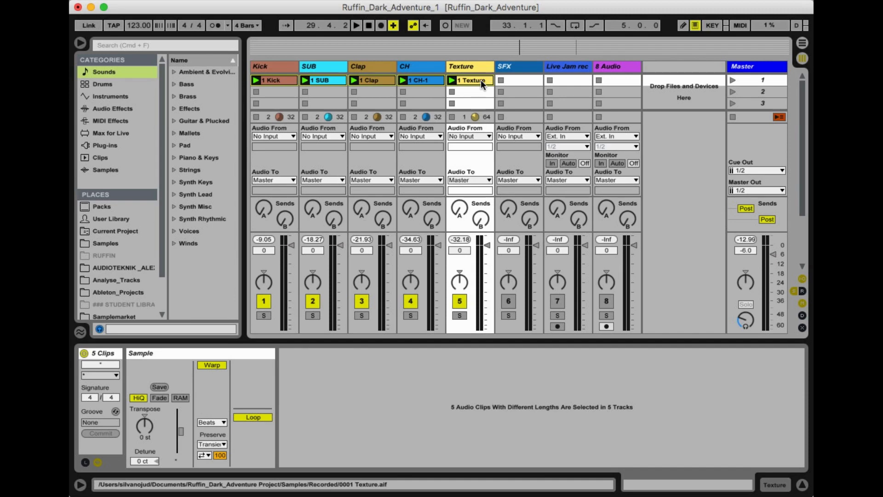
{"action": "left_click", "coordinate": [368, 26]}
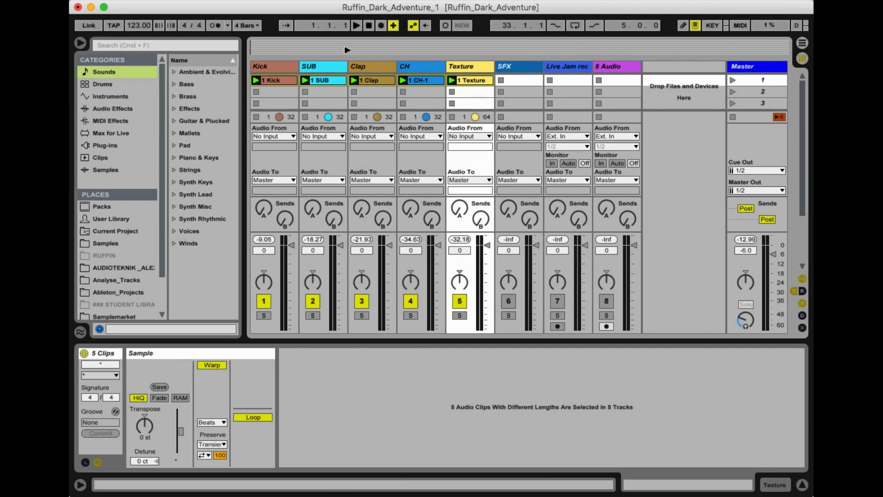
{"action": "left_click", "coordinate": [381, 26]}
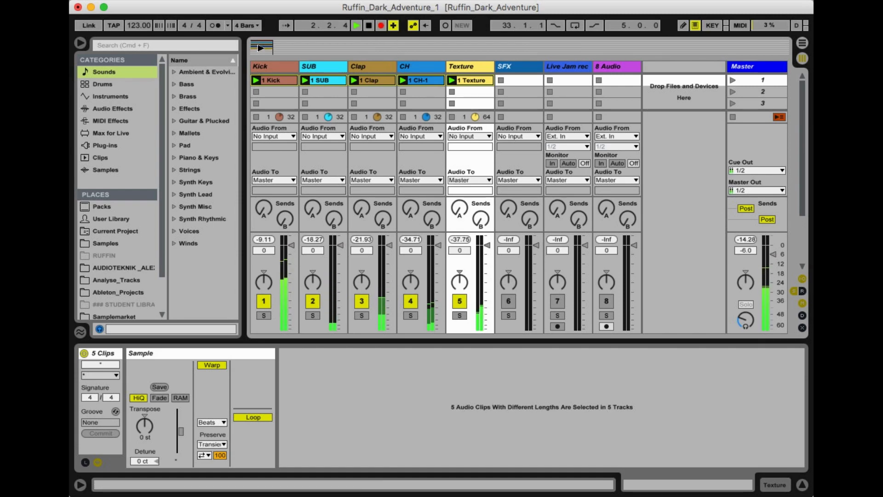
{"action": "key", "text": "Tab"}
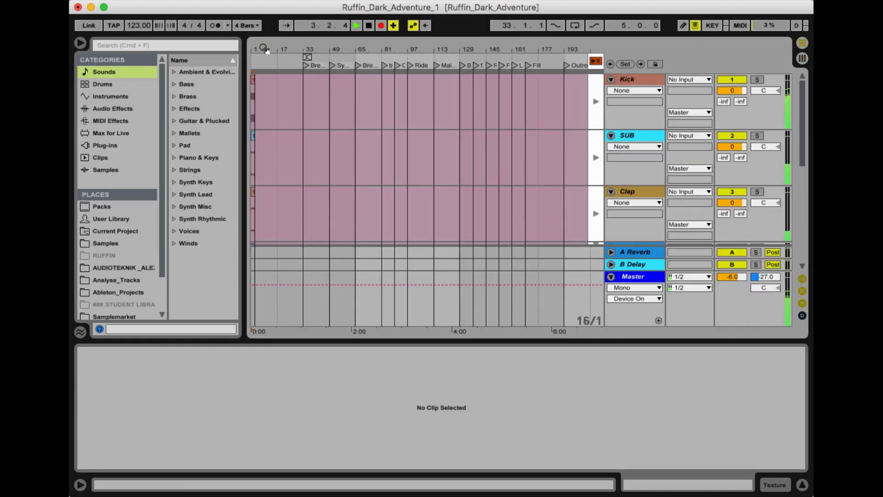
{"action": "key", "text": "Tab"}
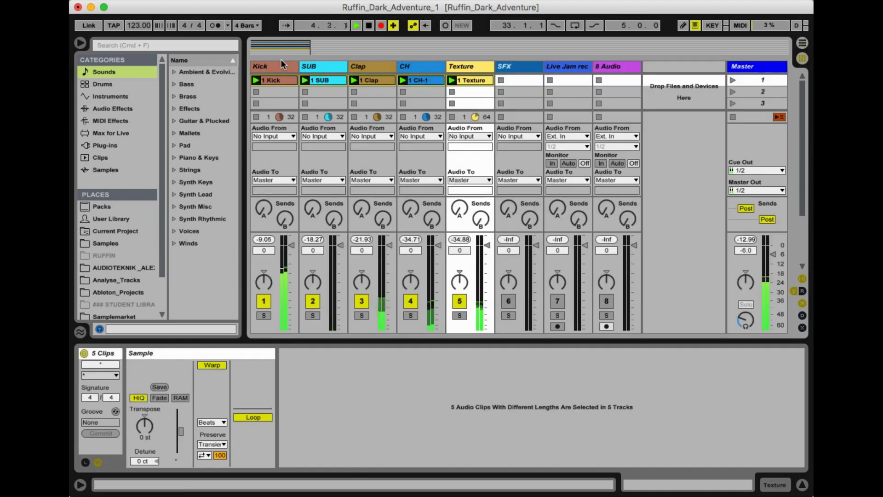
{"action": "key", "text": "Tab"}
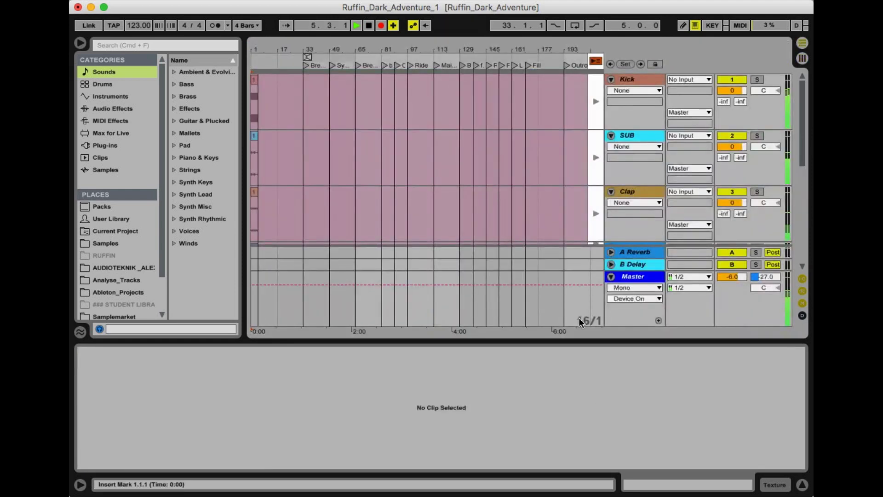
{"action": "key", "text": "space"}
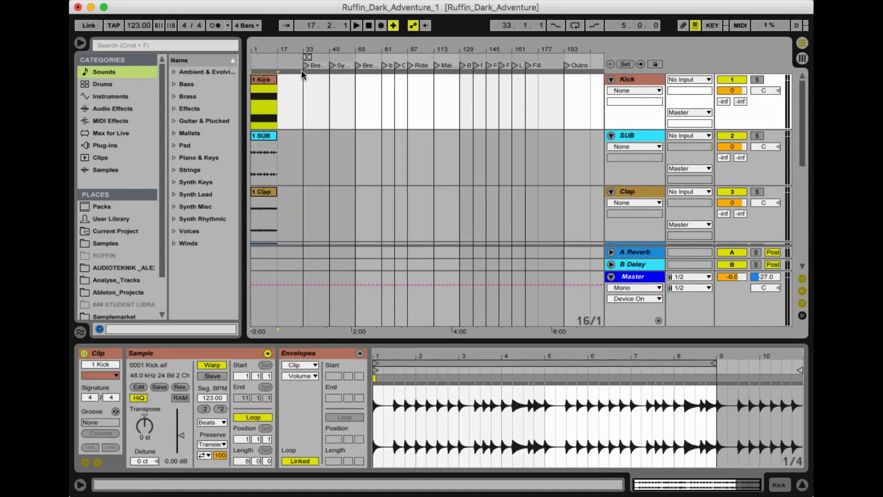
Step: Select all five recorded arrangement clips and extend them together to bar 209, past the Outro marker
{"action": "key", "text": "super+a"}
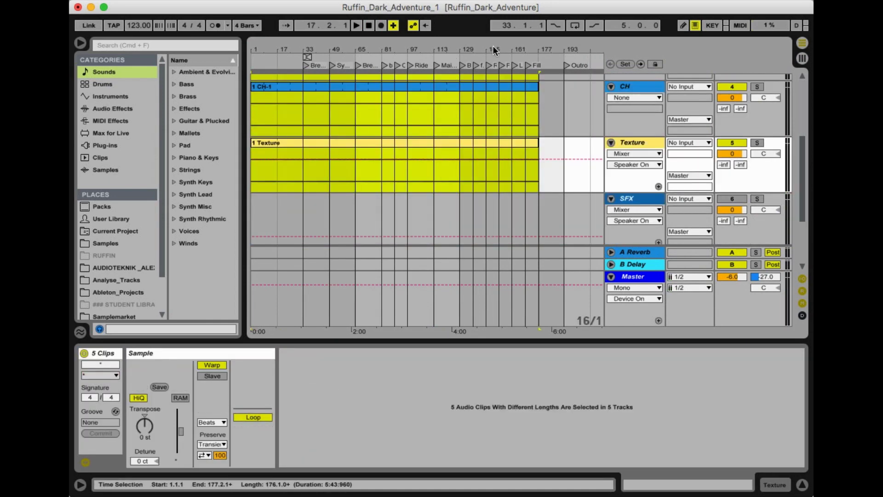
{"action": "left_click_drag", "start_coordinate": [493, 47], "coordinate": [495, 49]}
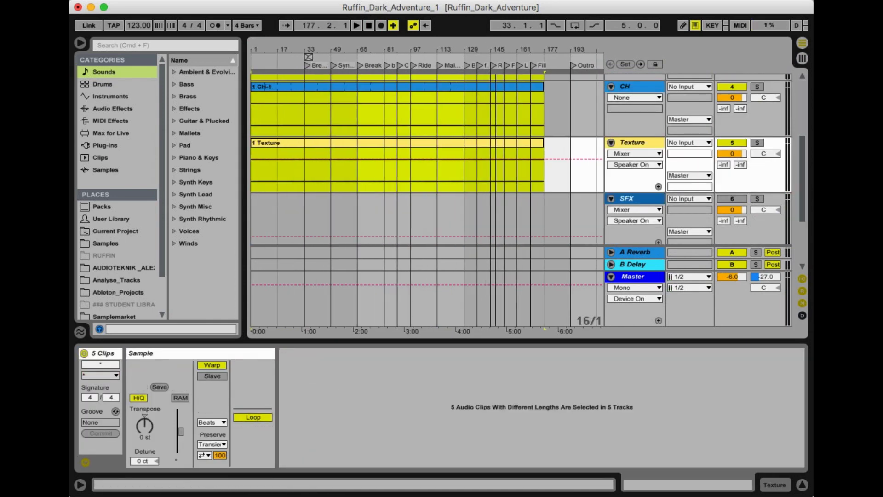
{"action": "left_click_drag", "start_coordinate": [543, 86], "coordinate": [593, 96]}
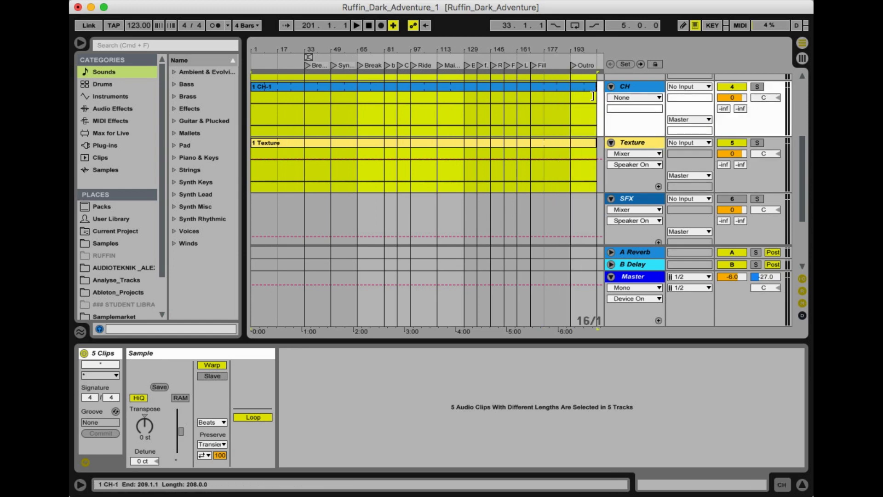
{"action": "scroll", "coordinate": [568, 129], "scroll_direction": "down", "scroll_amount": 5}
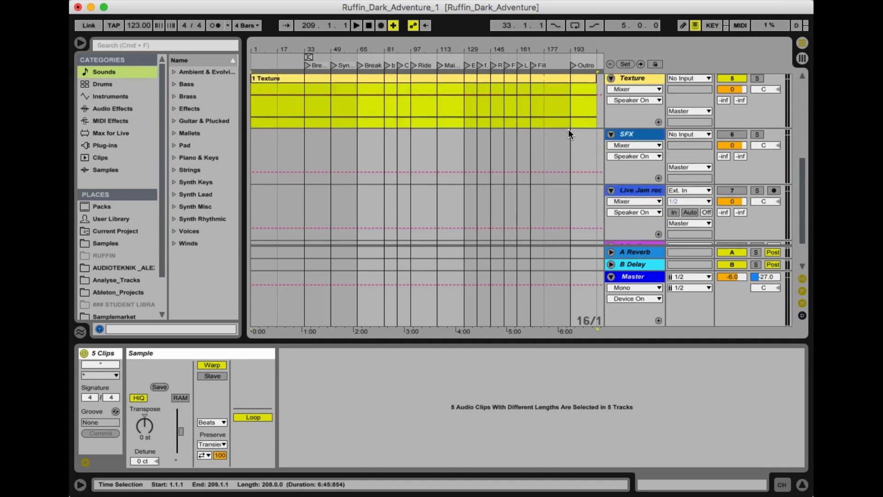
{"action": "scroll", "coordinate": [568, 129], "scroll_direction": "up", "scroll_amount": 5}
{"action": "left_click_drag", "start_coordinate": [417, 51], "coordinate": [417, 49]}
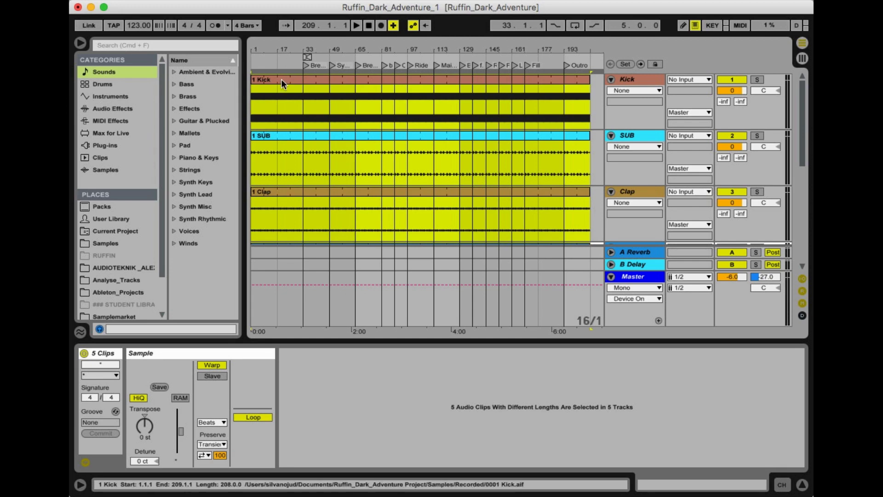
Step: Compare the scene 1 loops in Session View with the extended clips in Arrangement View
{"action": "key", "text": "Tab"}
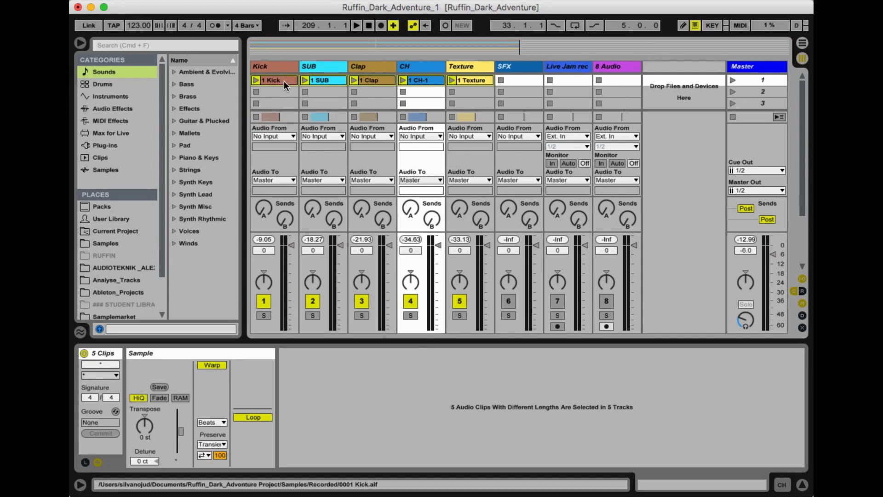
{"action": "key", "text": "Tab"}
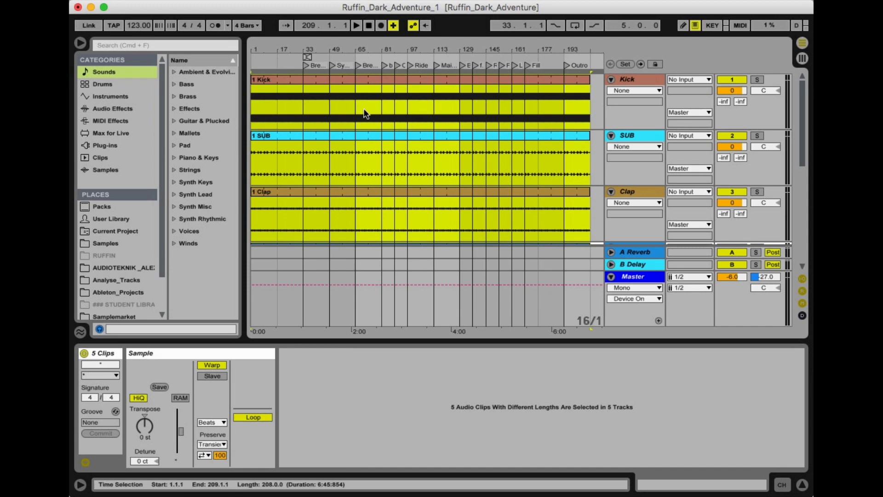
{"action": "key", "text": "Tab"}
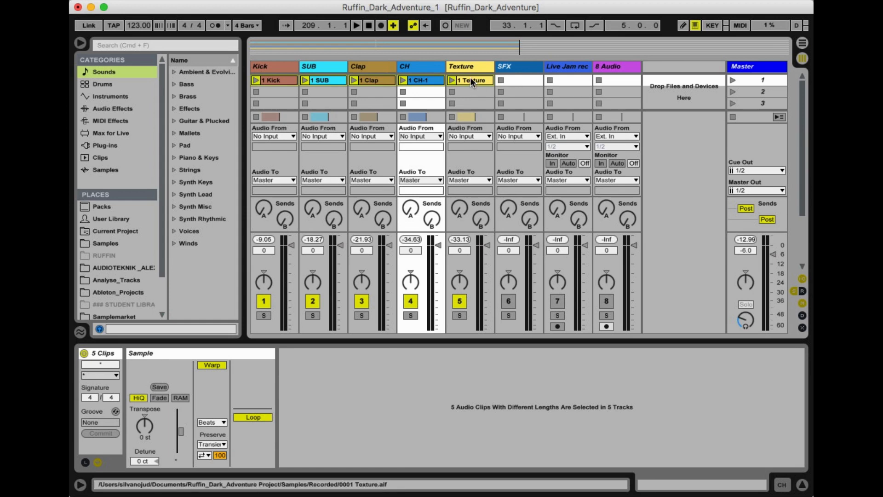
{"action": "left_click", "coordinate": [369, 79]}
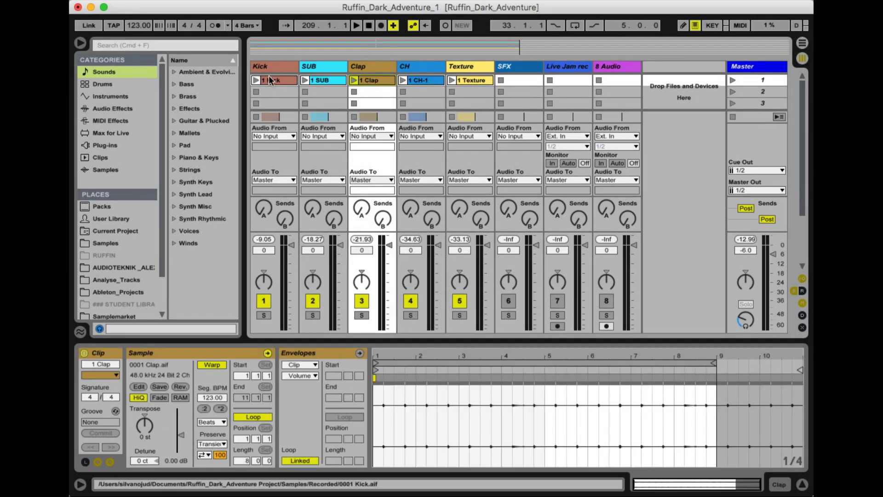
{"action": "key", "text": "Tab"}
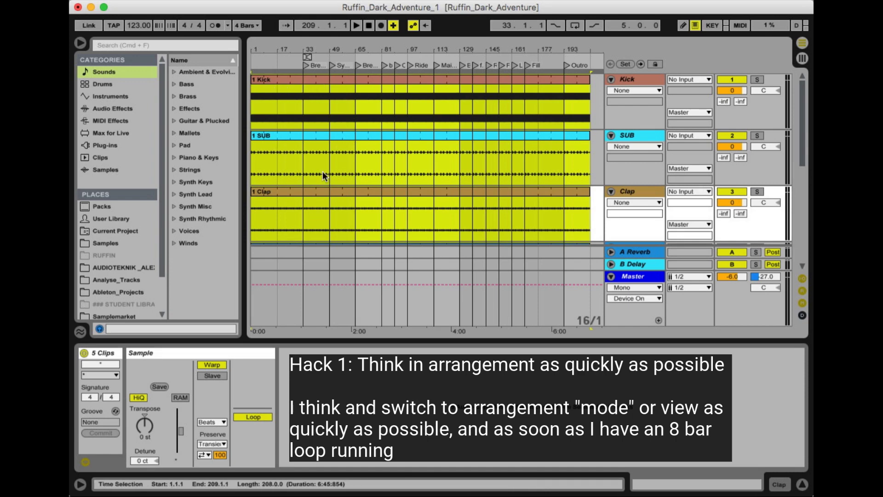
{"action": "scroll", "coordinate": [322, 172], "scroll_direction": "down", "scroll_amount": 5}
{"action": "scroll", "coordinate": [322, 171], "scroll_direction": "up", "scroll_amount": 5}
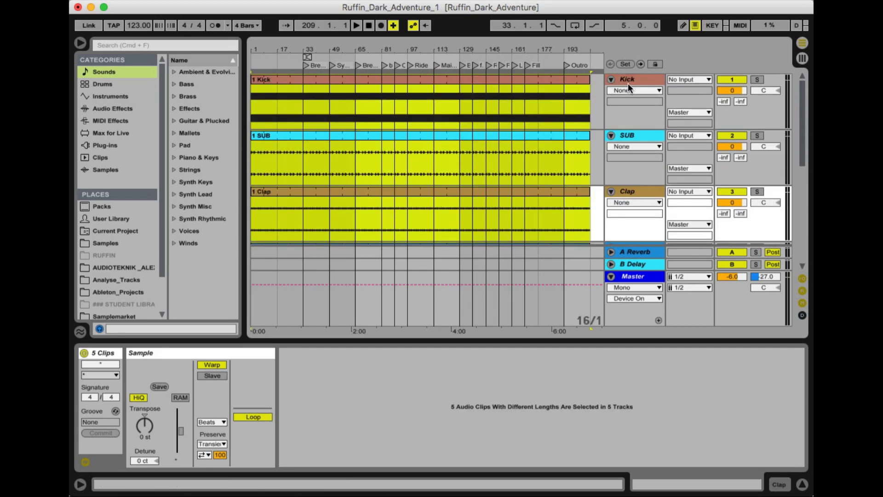
Step: Insert an audio track above Kick and place the unwarped reference track Ruffin_KW_12_TIC on it from bar 1
{"action": "left_click", "coordinate": [628, 84]}
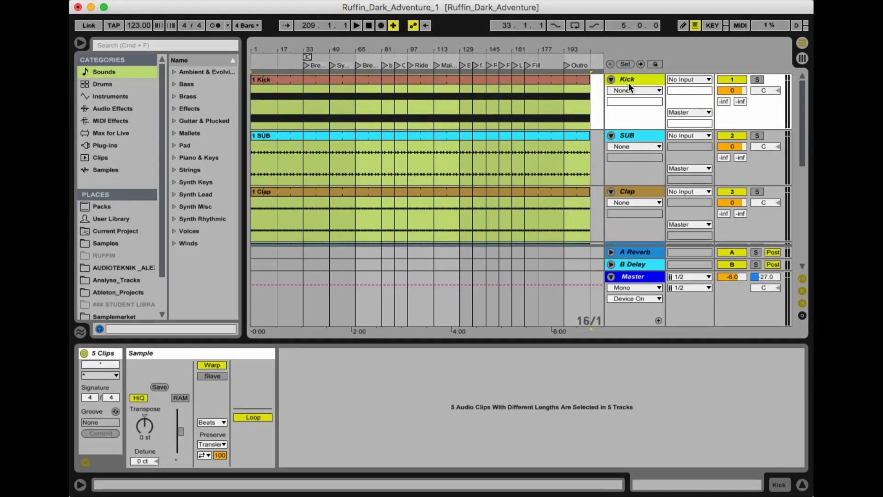
{"action": "key", "text": "super+t"}
{"action": "left_click_drag", "start_coordinate": [634, 136], "coordinate": [630, 78]}
{"action": "left_click_drag", "start_coordinate": [253, 83], "coordinate": [585, 108]}
{"action": "left_click_drag", "start_coordinate": [252, 95], "coordinate": [587, 105]}
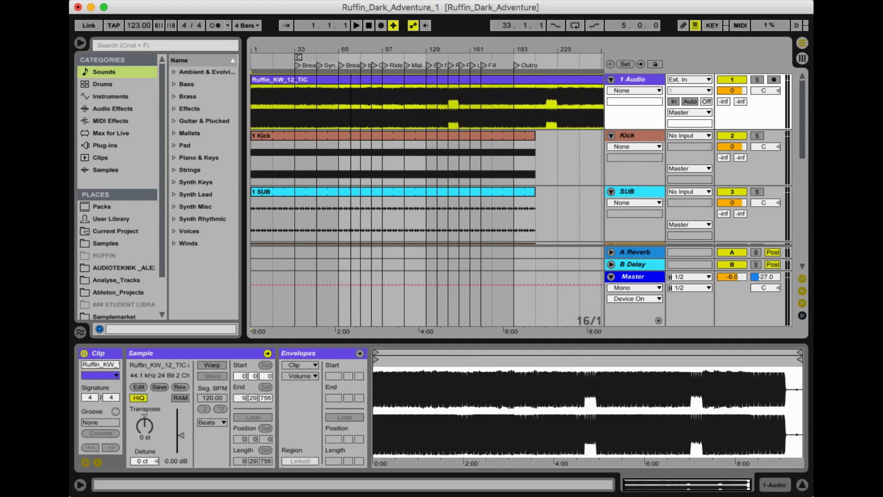
Step: Examine the reference track's waveform from the Ride locator at bar 145 to bar 153
{"action": "left_click_drag", "start_coordinate": [369, 49], "coordinate": [517, 118]}
{"action": "scroll", "coordinate": [534, 99], "scroll_direction": "right", "scroll_amount": 5}
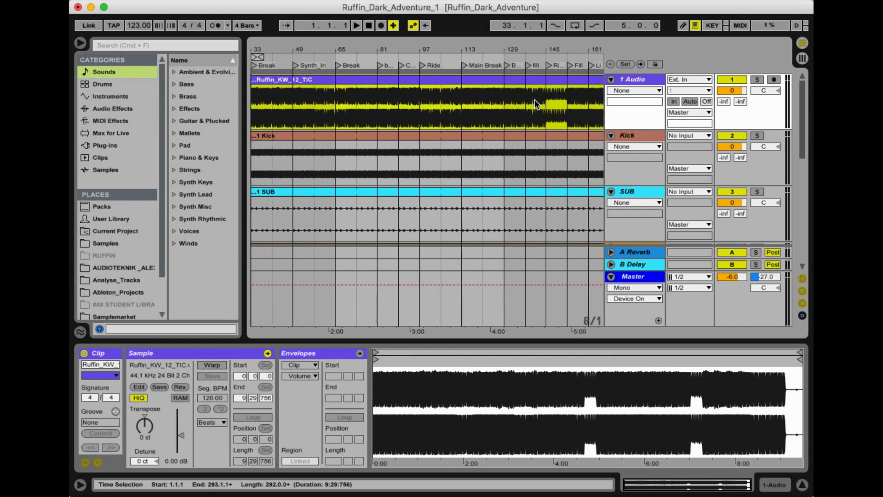
{"action": "left_click_drag", "start_coordinate": [511, 44], "coordinate": [510, 60]}
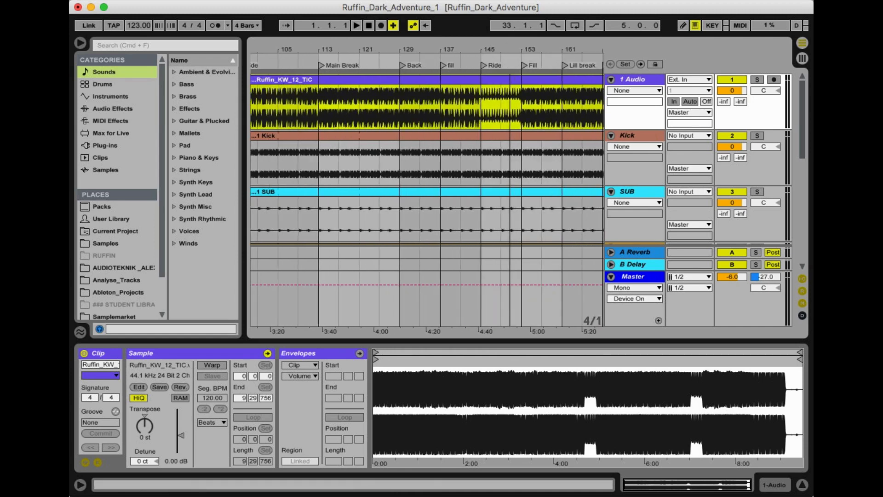
{"action": "left_click", "coordinate": [484, 67]}
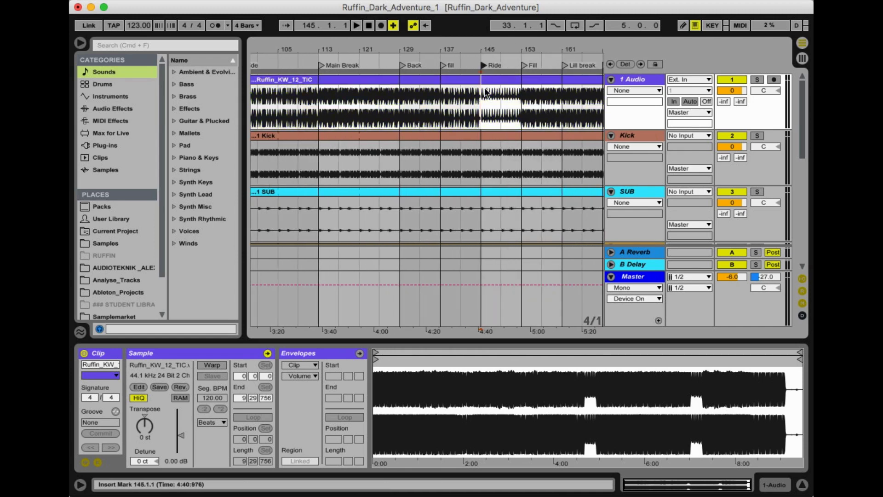
{"action": "left_click_drag", "start_coordinate": [523, 108], "coordinate": [482, 107]}
{"action": "key", "text": "minus"}
{"action": "key", "text": "minus"}
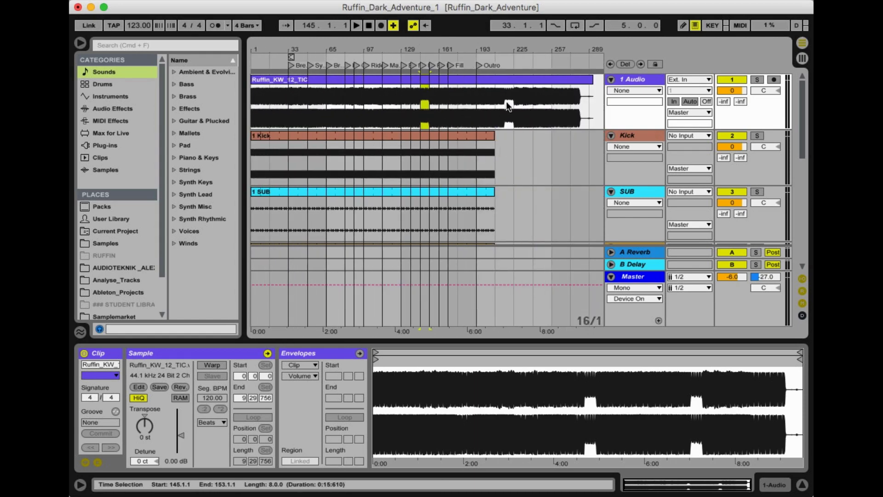
Step: Delete the locators before Main Break and add a new locator named Break at bar 33
{"action": "key", "text": "super+1"}
{"action": "key", "text": "super+2"}
{"action": "key", "text": "super+2"}
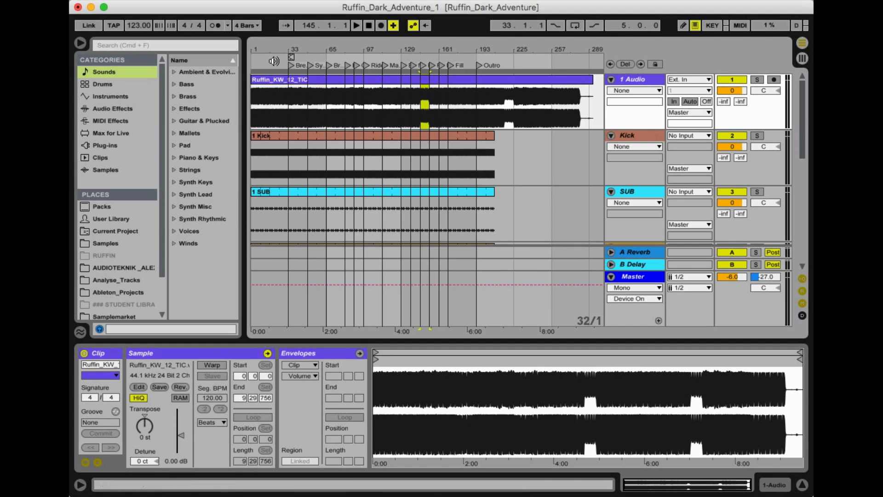
{"action": "key", "text": "super+1"}
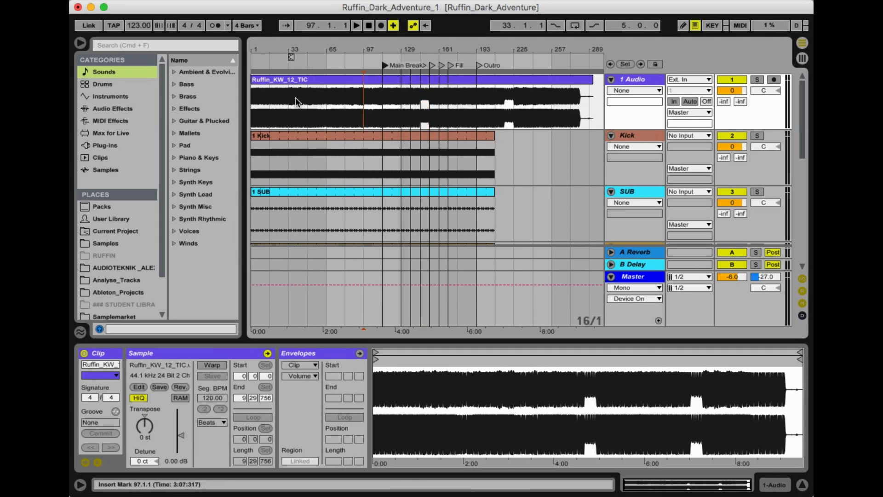
{"action": "mouse_move", "coordinate": [303, 47]}
{"action": "left_mouse_down"}
{"action": "mouse_move", "coordinate": [304, 64]}
{"action": "mouse_move", "coordinate": [306, 45]}
{"action": "left_mouse_up"}
{"action": "right_click", "coordinate": [280, 63]}
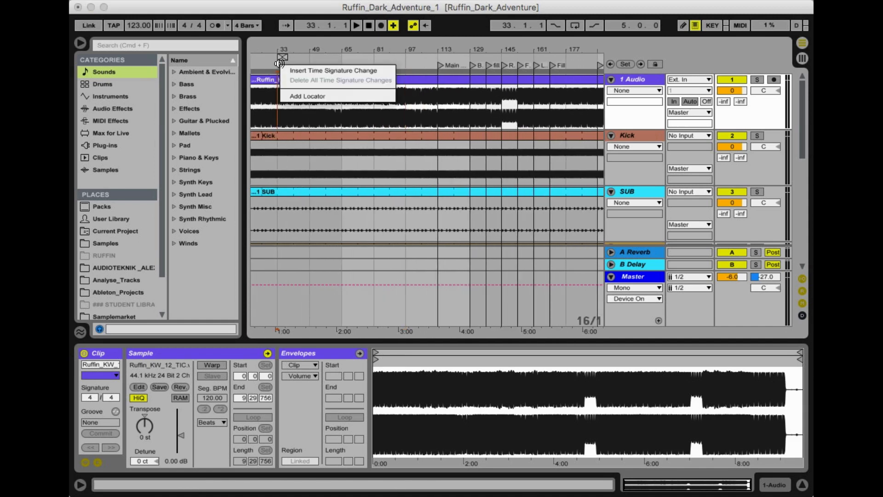
{"action": "left_click", "coordinate": [300, 95]}
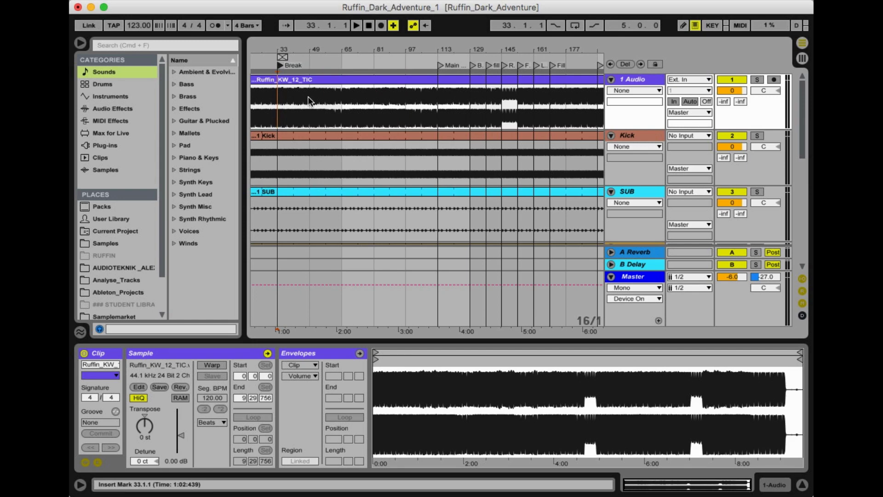
Step: Narrow the grid to 8 bars, split out bars 33 to 41 of the Kick clip and deactivate that section
{"action": "left_click_drag", "start_coordinate": [308, 49], "coordinate": [307, 30]}
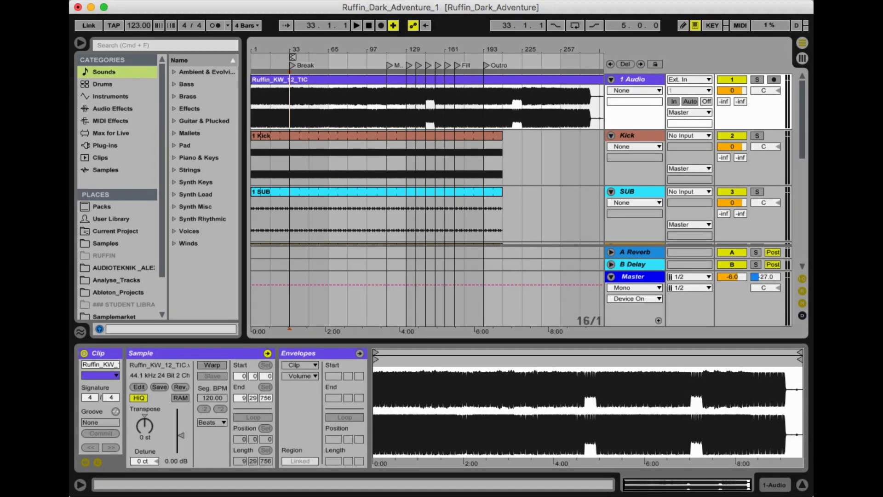
{"action": "left_click_drag", "start_coordinate": [407, 49], "coordinate": [408, 87]}
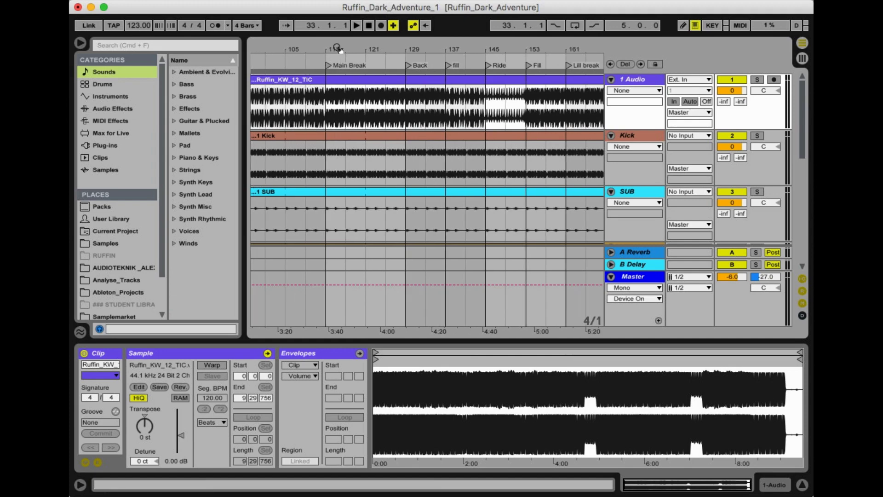
{"action": "left_click_drag", "start_coordinate": [338, 49], "coordinate": [386, 23]}
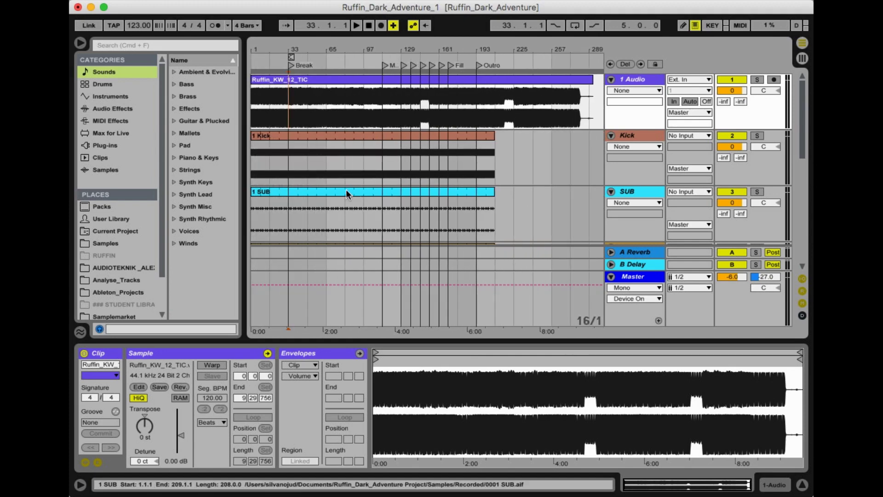
{"action": "scroll", "coordinate": [303, 147], "scroll_direction": "down", "scroll_amount": 1}
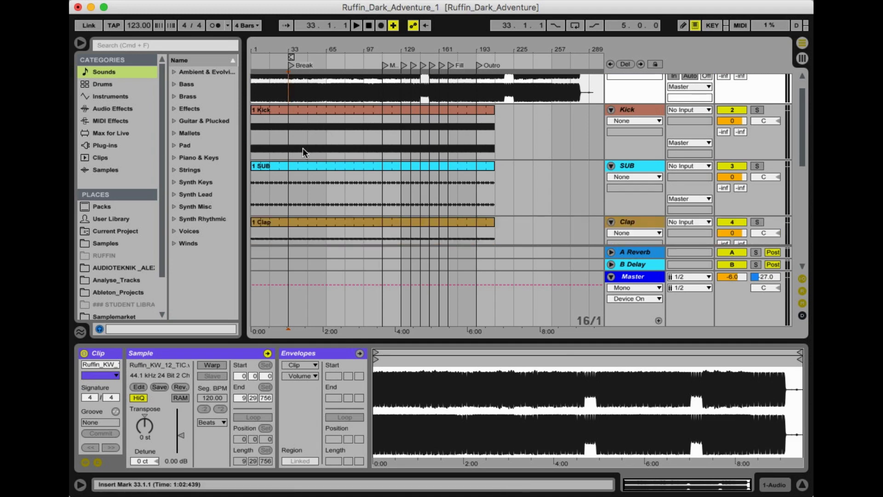
{"action": "key", "text": "super+1"}
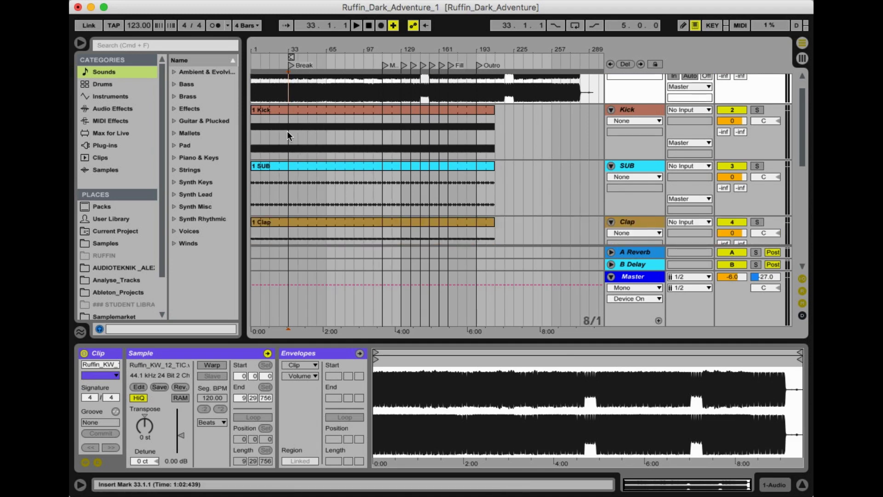
{"action": "left_click_drag", "start_coordinate": [286, 129], "coordinate": [299, 134]}
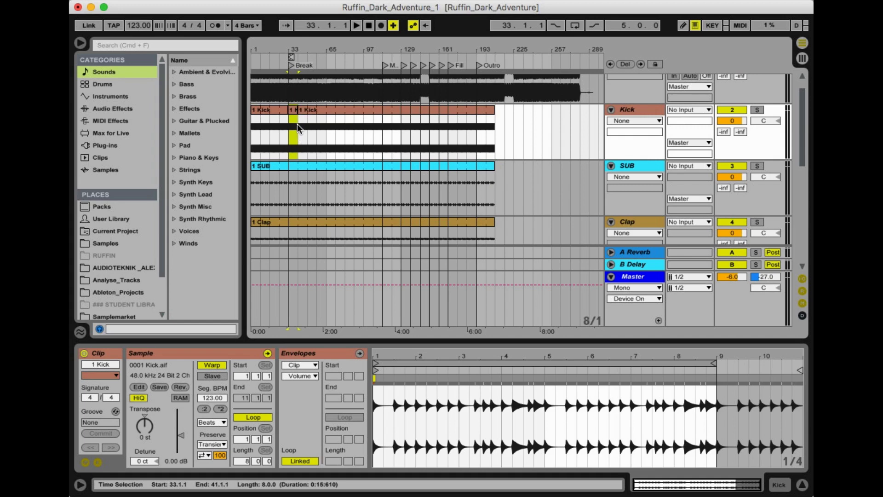
{"action": "key", "text": "0"}
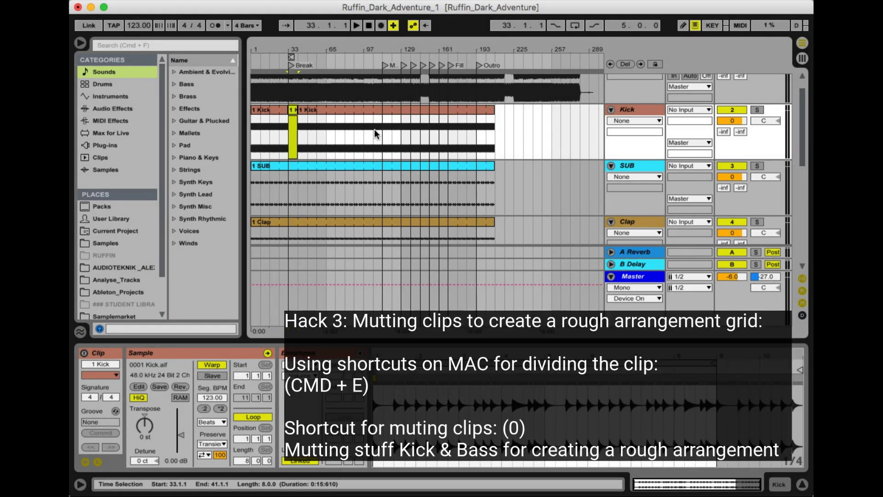
Step: Split out and deactivate the Kick sections at bars 97 to 113 and bars 161 to 169
{"action": "left_click_drag", "start_coordinate": [368, 129], "coordinate": [380, 129]}
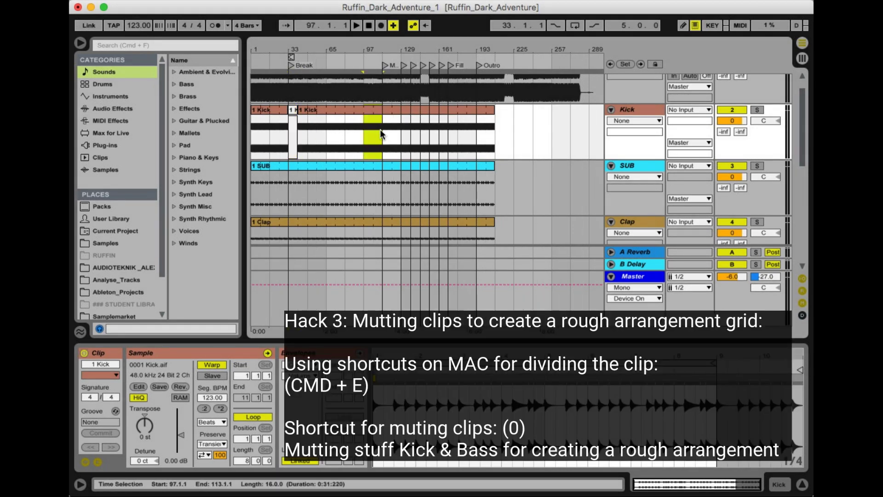
{"action": "key", "text": "super+e"}
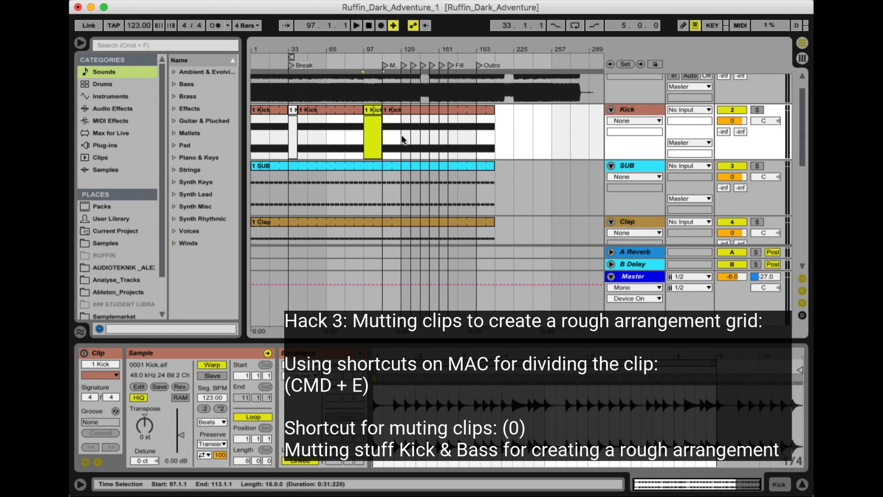
{"action": "key", "text": "0"}
{"action": "left_click_drag", "start_coordinate": [439, 128], "coordinate": [448, 128]}
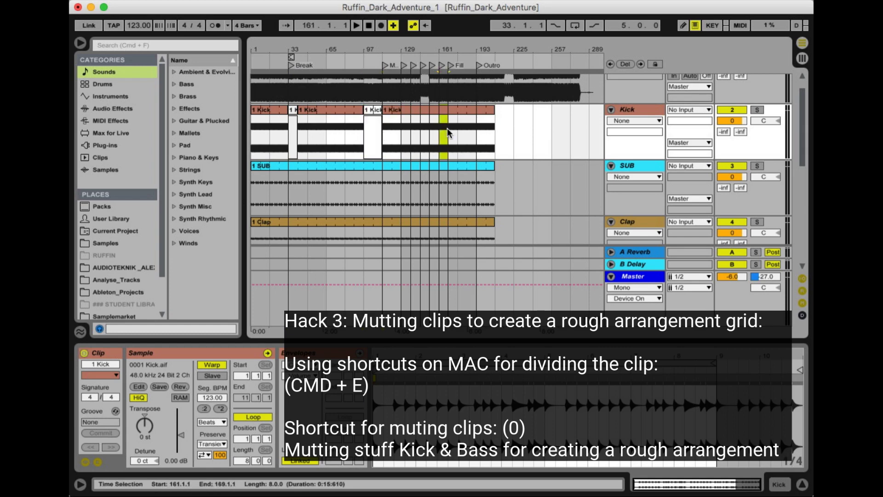
{"action": "key", "text": "super+e"}
{"action": "key", "text": "0"}
{"action": "mouse_move", "coordinate": [447, 49]}
{"action": "left_mouse_down"}
{"action": "mouse_move", "coordinate": [447, 57]}
{"action": "mouse_move", "coordinate": [447, 49]}
{"action": "left_mouse_up"}
{"action": "left_click", "coordinate": [286, 188]}
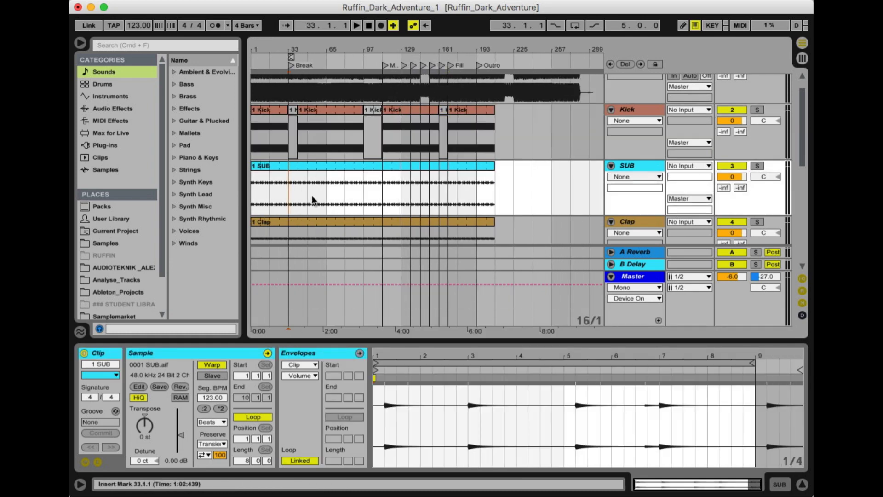
{"action": "key", "text": "super+1"}
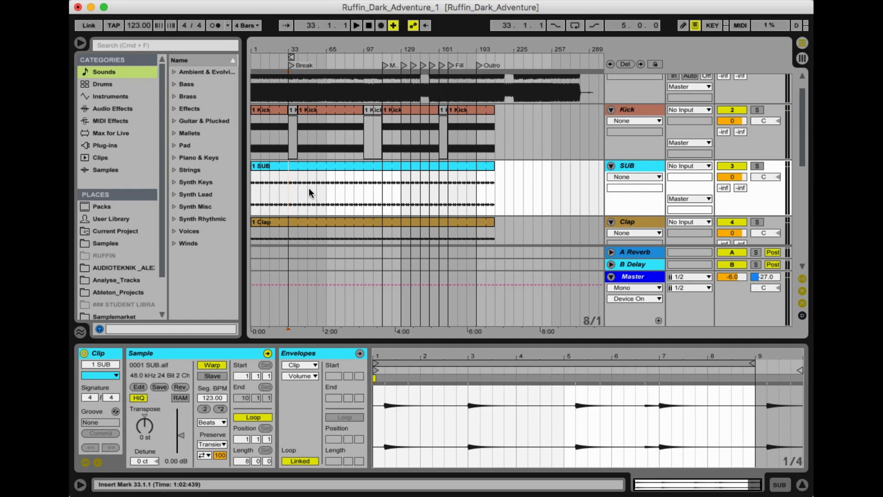
{"action": "left_click_drag", "start_coordinate": [309, 189], "coordinate": [313, 189]}
{"action": "left_click_drag", "start_coordinate": [319, 50], "coordinate": [319, 59]}
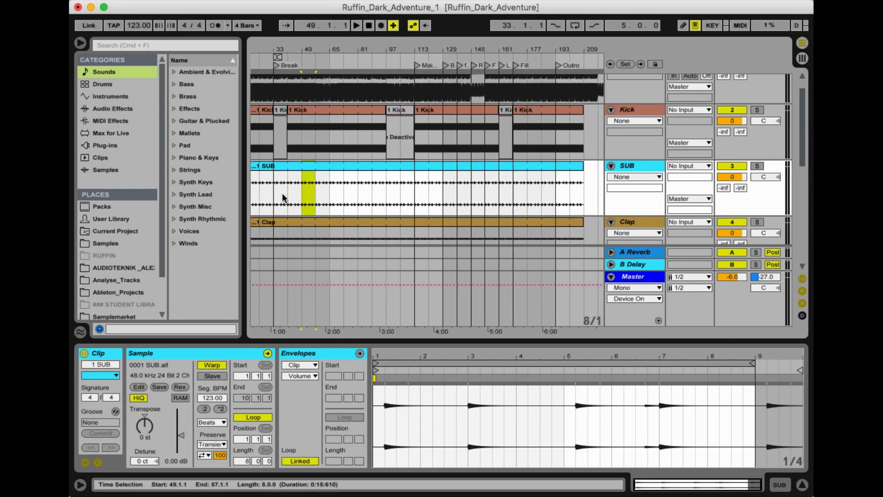
Step: Play the arrangement from shortly before the Break locator with the 1 Audio reference track switched off
{"action": "left_click", "coordinate": [266, 59]}
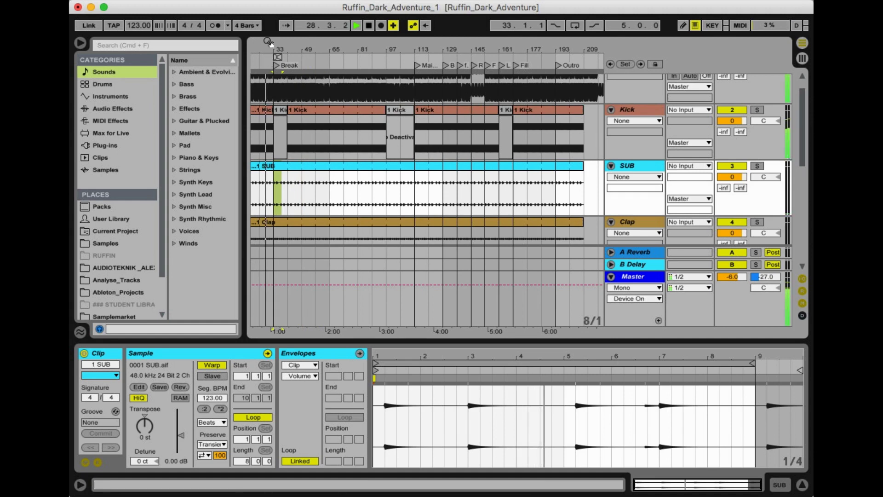
{"action": "scroll", "coordinate": [579, 131], "scroll_direction": "up", "scroll_amount": 2}
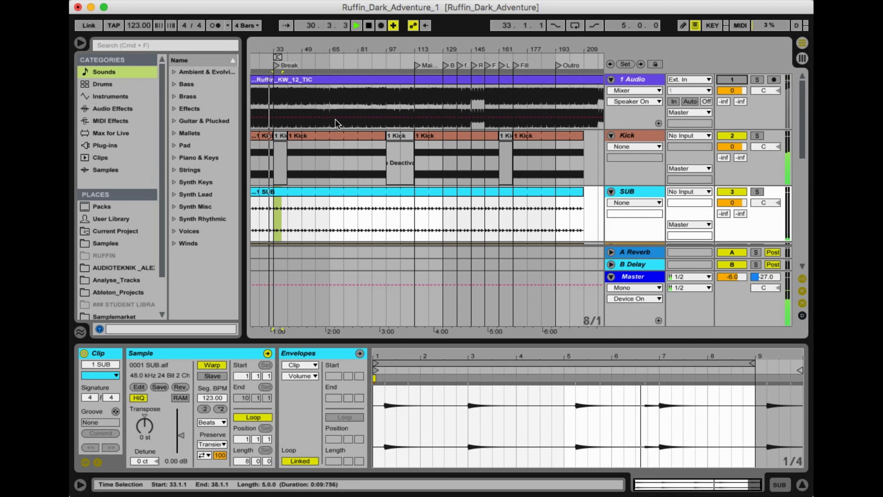
{"action": "left_click_drag", "start_coordinate": [283, 48], "coordinate": [313, 49]}
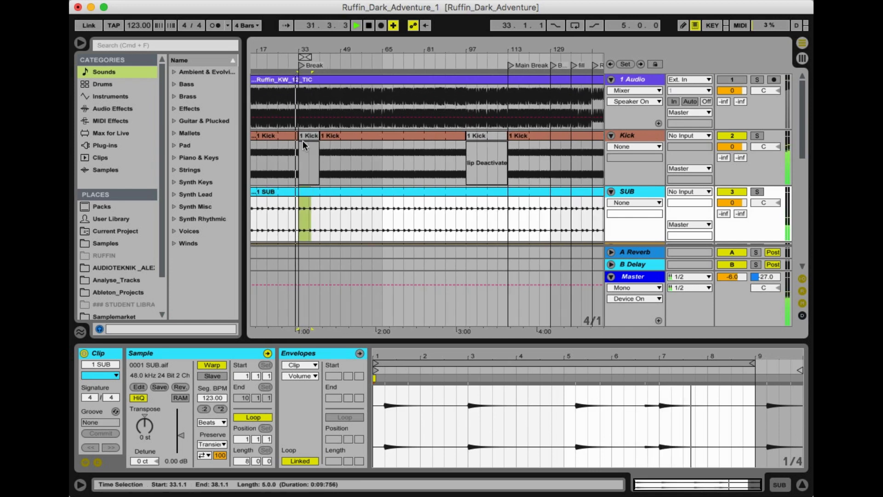
{"action": "scroll", "coordinate": [330, 160], "scroll_direction": "down", "scroll_amount": 2}
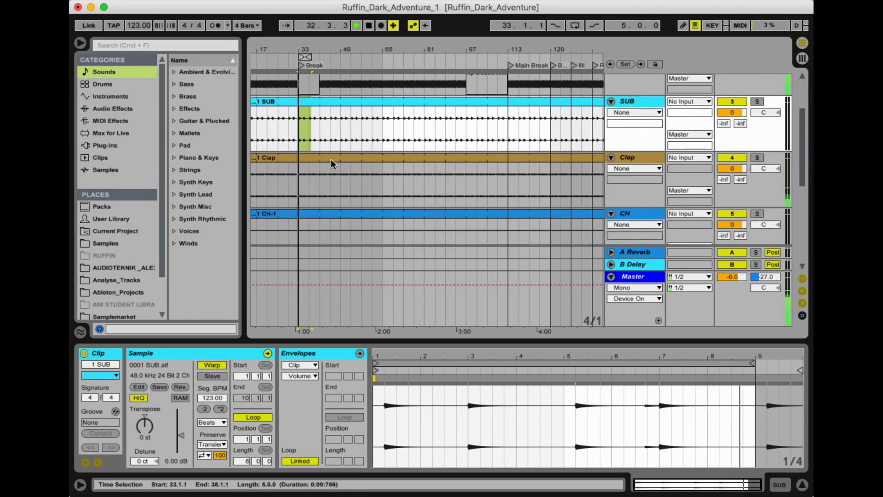
{"action": "scroll", "coordinate": [323, 126], "scroll_direction": "up", "scroll_amount": 2}
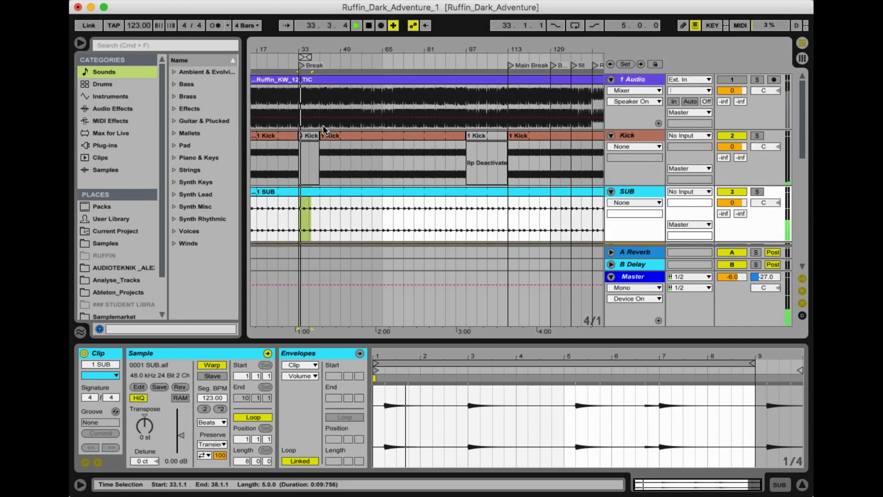
Step: Reactivate the Kick section at bars 33 to 41, and split out and deactivate the same bars on SUB
{"action": "left_click", "coordinate": [313, 135]}
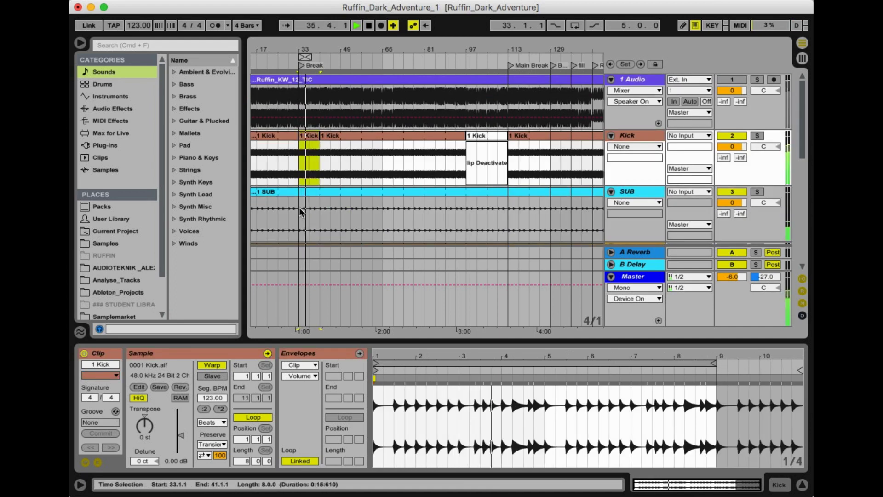
{"action": "left_click_drag", "start_coordinate": [300, 210], "coordinate": [317, 212]}
{"action": "key", "text": "super+e"}
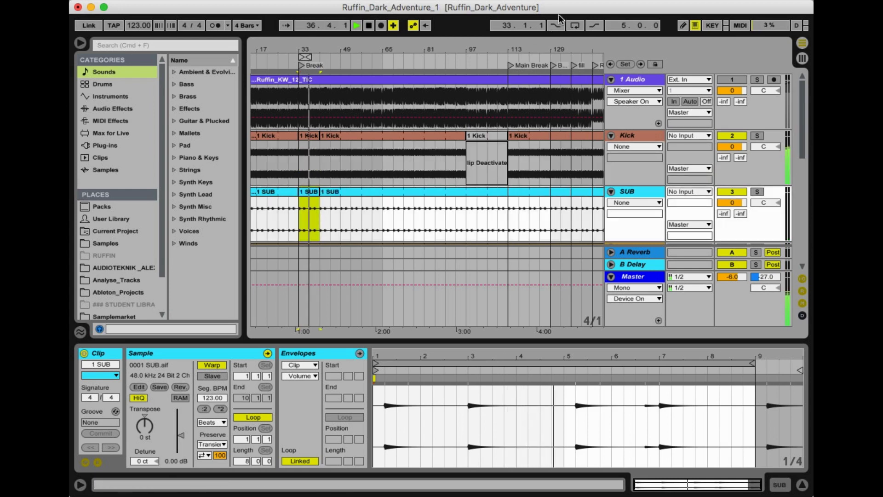
{"action": "left_click", "coordinate": [656, 0]}
{"action": "left_click", "coordinate": [655, 0]}
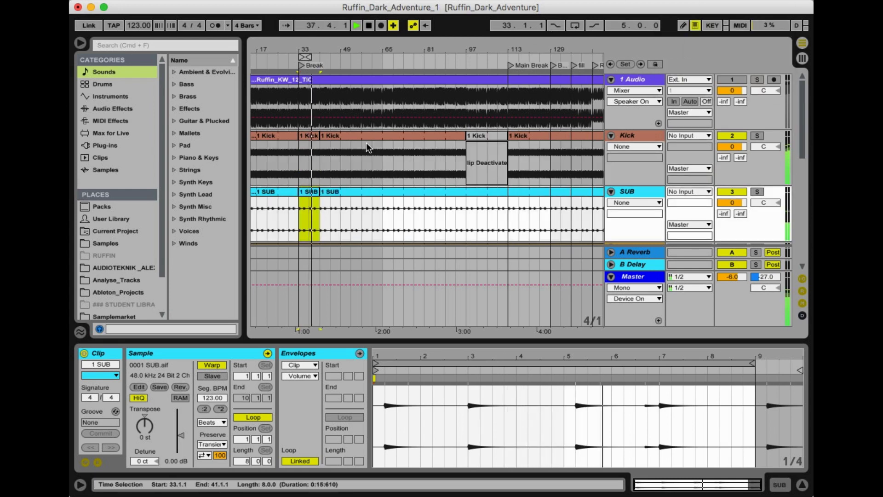
{"action": "left_click", "coordinate": [312, 193]}
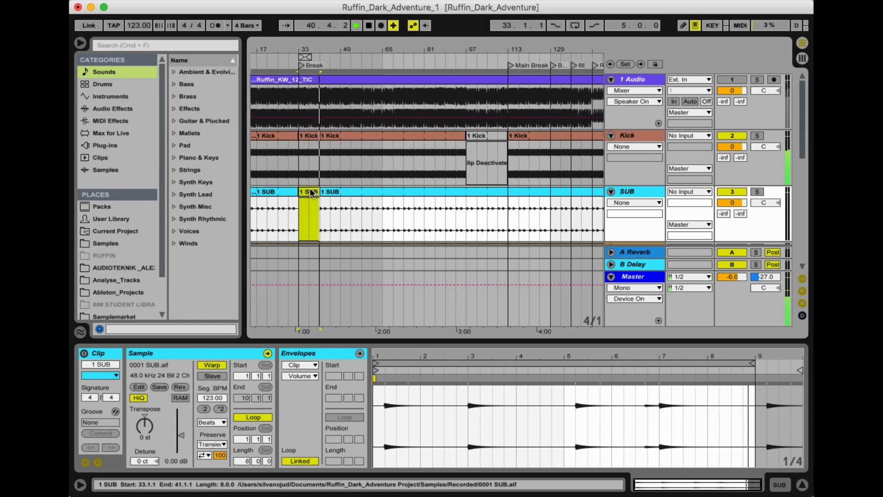
Step: Set the grid to 1 bar, split the Kick clip at bar 35, and split out and deactivate bars 34 to 35
{"action": "left_click", "coordinate": [312, 138]}
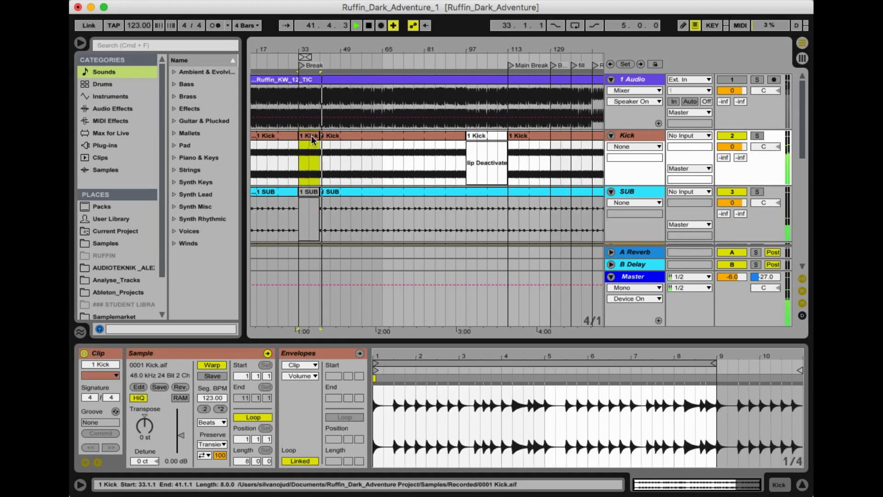
{"action": "left_click_drag", "start_coordinate": [321, 47], "coordinate": [355, 86]}
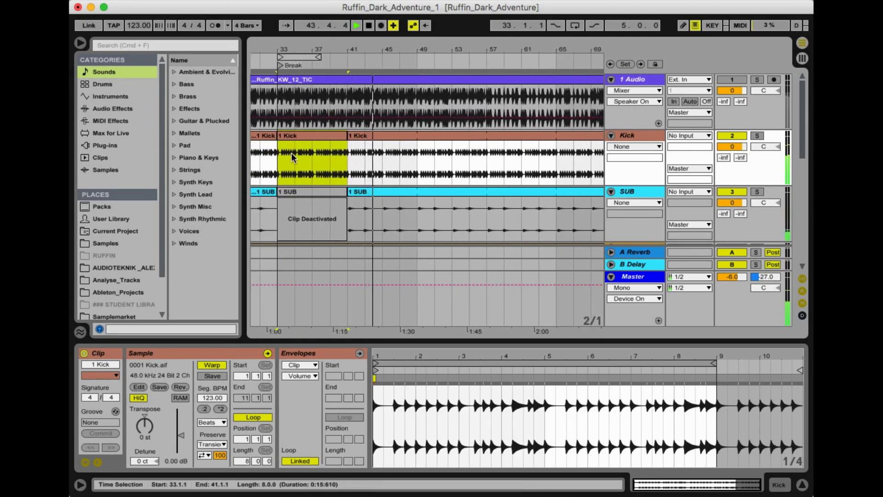
{"action": "key", "text": "super+1"}
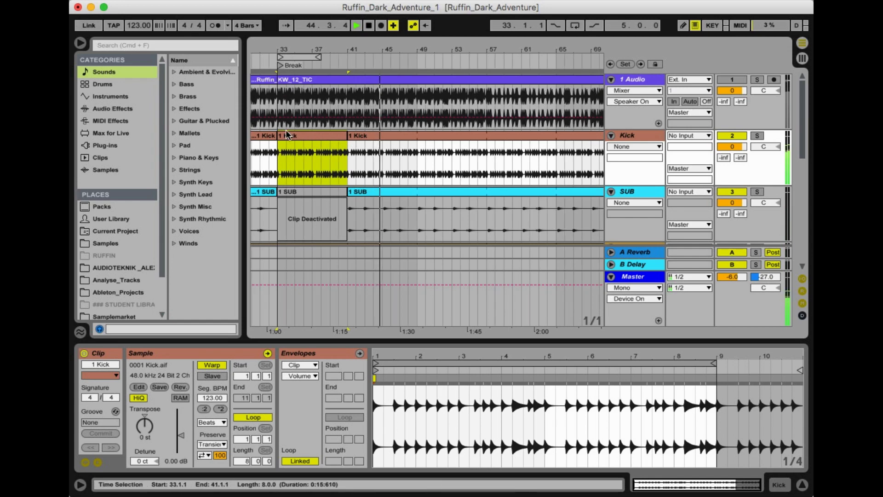
{"action": "left_click", "coordinate": [292, 156]}
{"action": "key", "text": "super+e"}
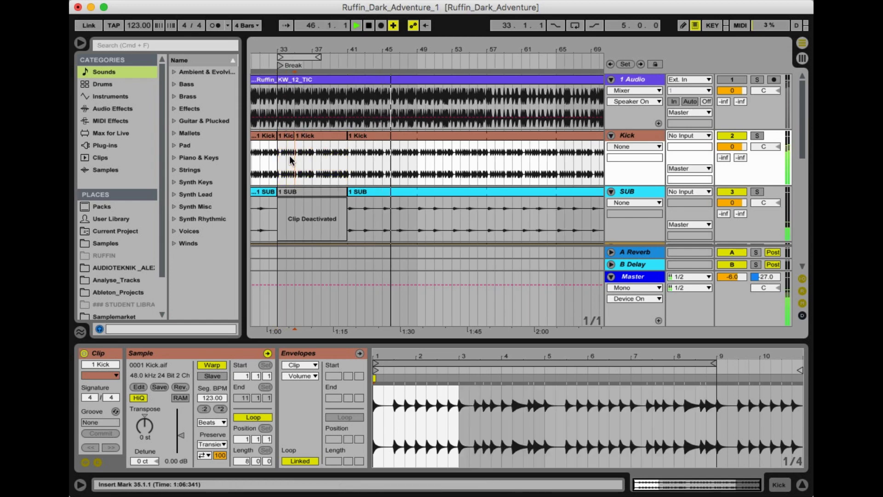
{"action": "left_click", "coordinate": [291, 138]}
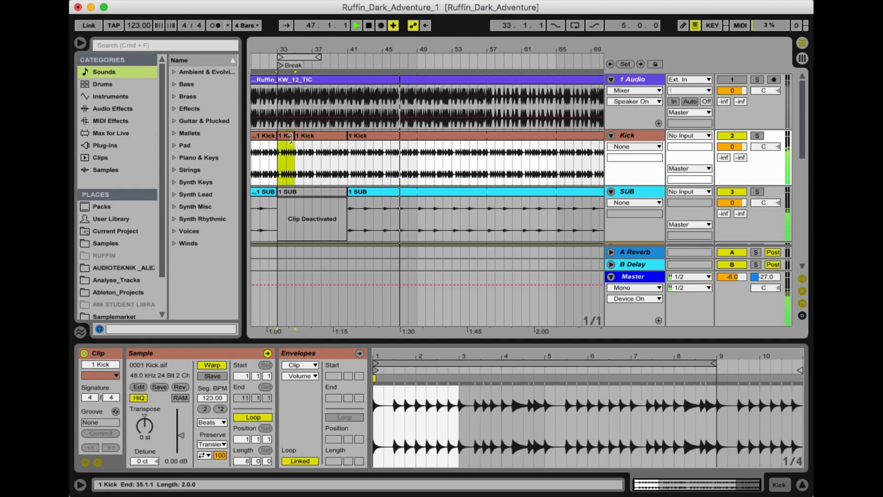
{"action": "left_click_drag", "start_coordinate": [290, 154], "coordinate": [294, 155]}
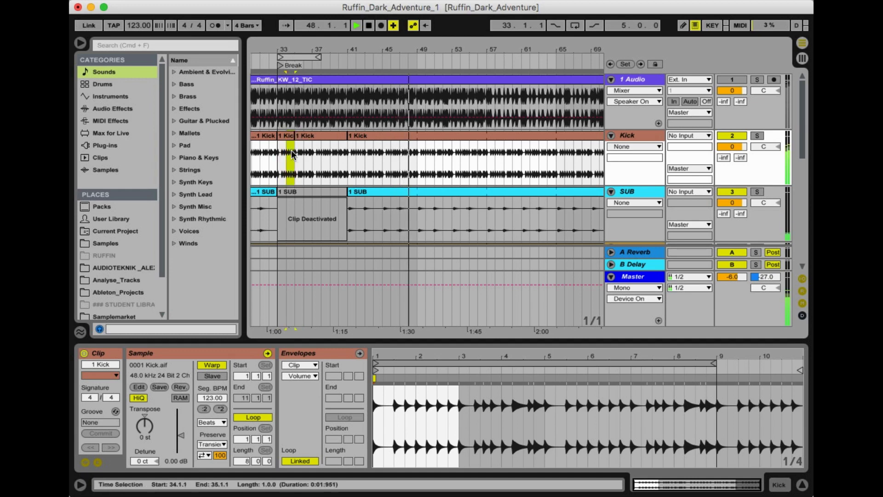
{"action": "key", "text": "super+e"}
{"action": "key", "text": "0"}
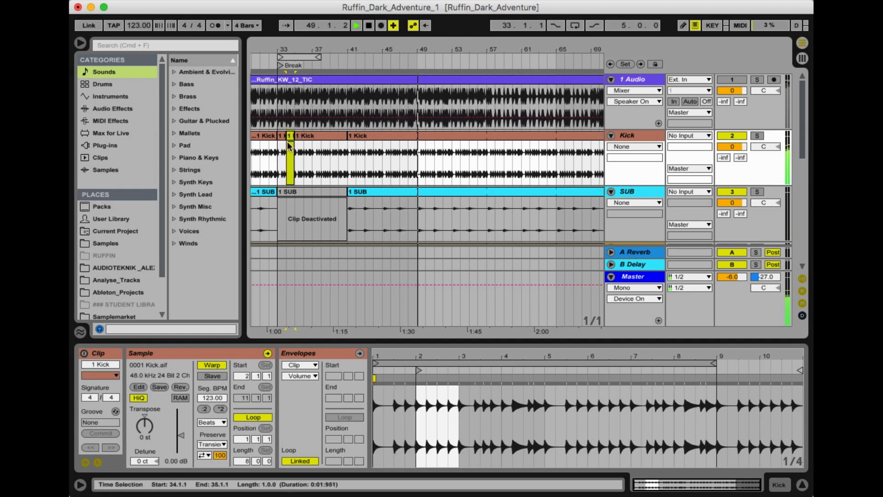
Step: Play the arrangement from bar 34 and reactivate the SUB section at bars 33 to 41
{"action": "key", "text": "space"}
{"action": "key", "text": "space"}
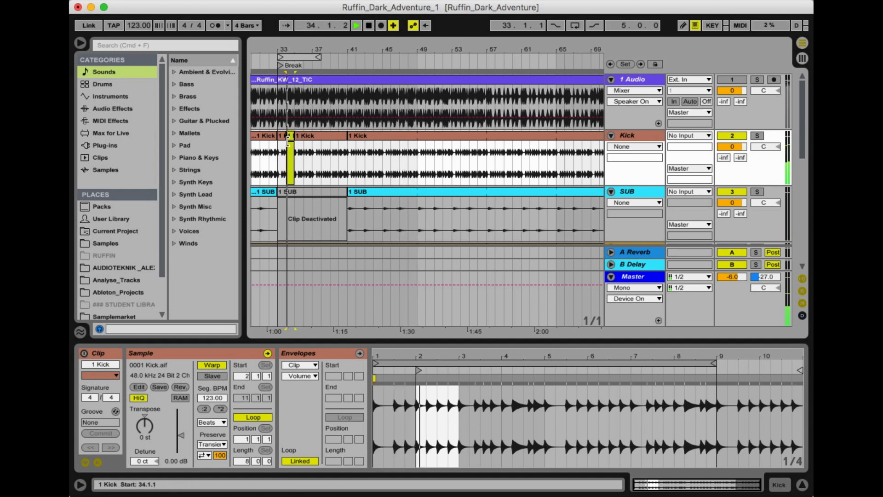
{"action": "left_click", "coordinate": [277, 58]}
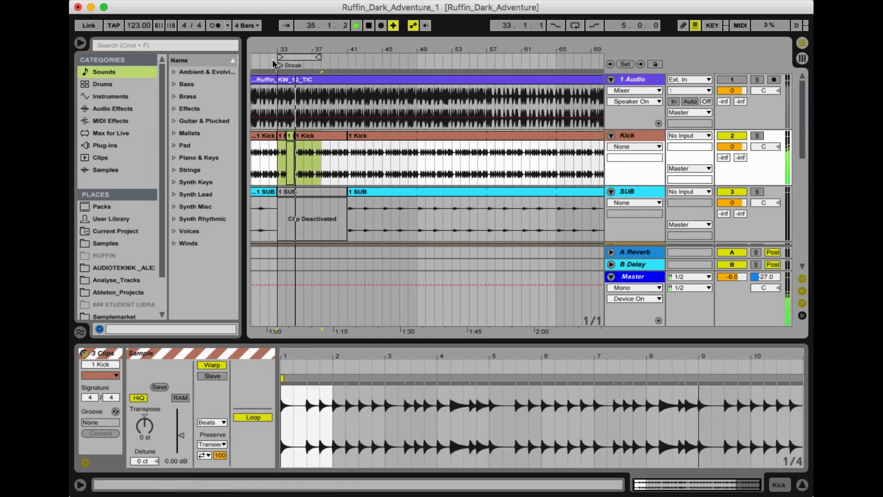
{"action": "left_click", "coordinate": [294, 192]}
{"action": "key", "text": "0"}
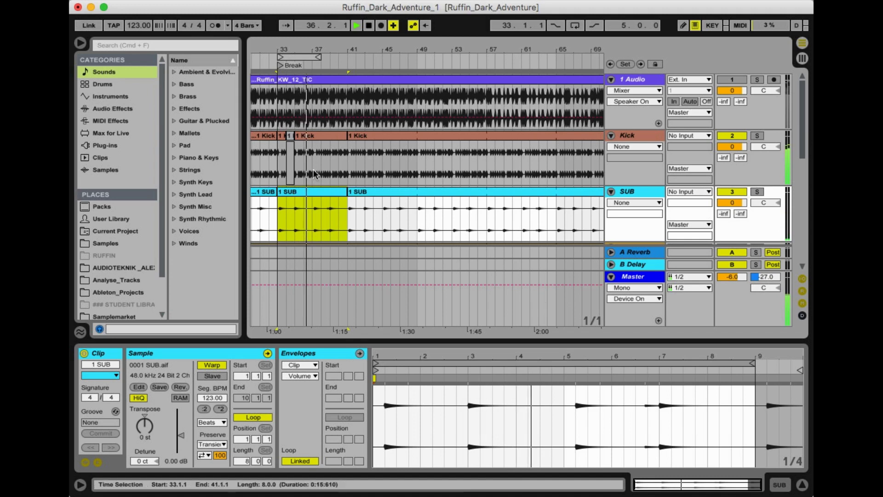
Step: Split out and deactivate bars 37 to 38 on the Kick track, and play across that gap
{"action": "left_click_drag", "start_coordinate": [314, 162], "coordinate": [317, 164]}
{"action": "key", "text": "super+e"}
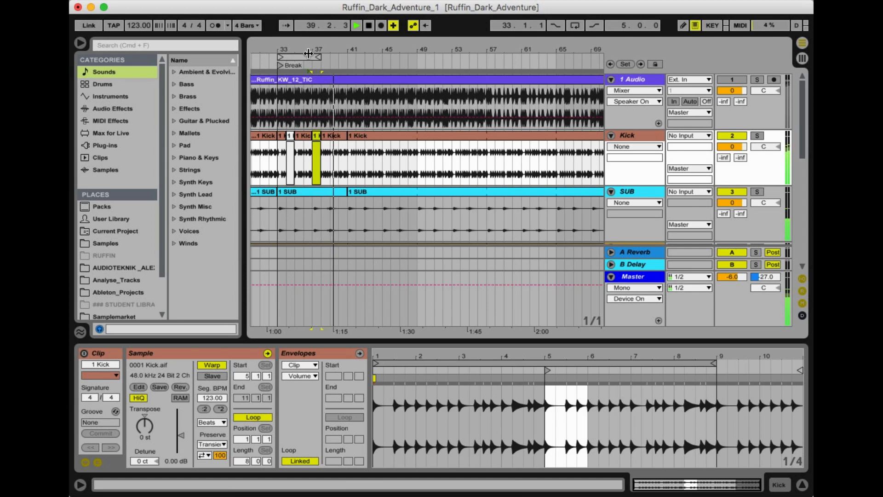
{"action": "left_click_drag", "start_coordinate": [309, 49], "coordinate": [309, 50]}
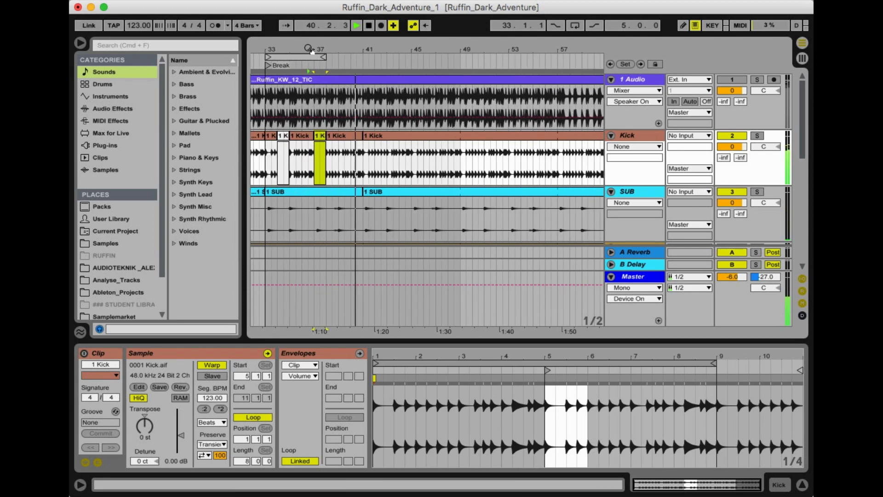
{"action": "left_click", "coordinate": [311, 49]}
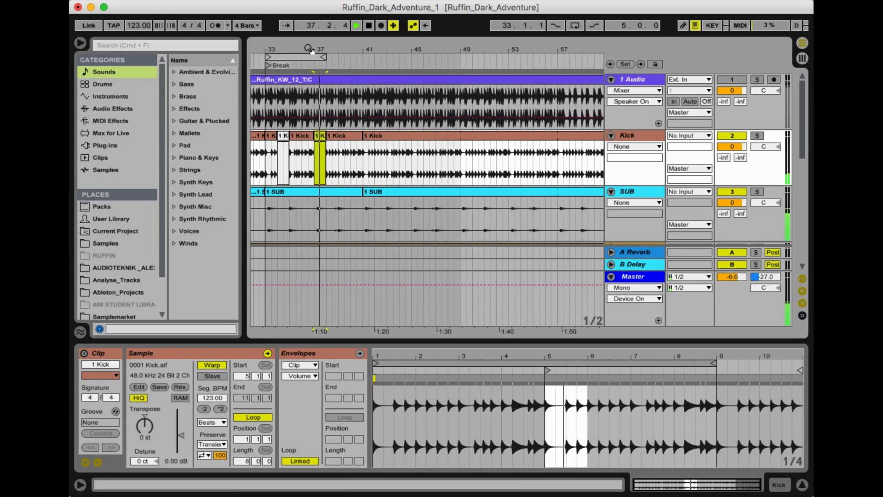
Step: Split the Kick clip at 40.4 and deactivate the single beat just before bar 41
{"action": "left_click", "coordinate": [350, 159]}
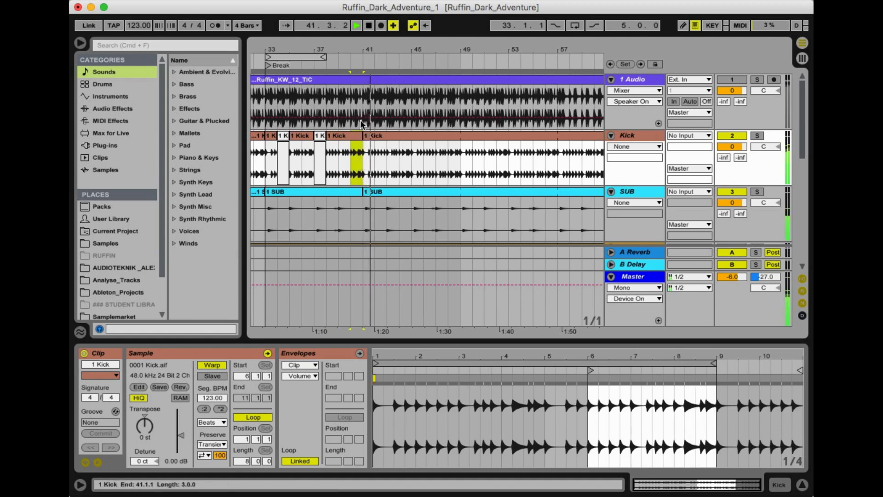
{"action": "left_click_drag", "start_coordinate": [361, 50], "coordinate": [361, 58]}
{"action": "left_click", "coordinate": [358, 159]}
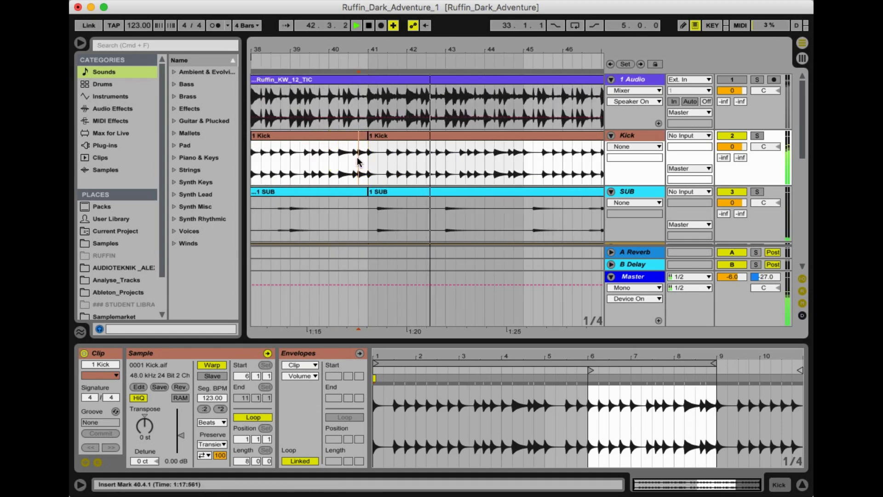
{"action": "left_click_drag", "start_coordinate": [351, 49], "coordinate": [352, 53]}
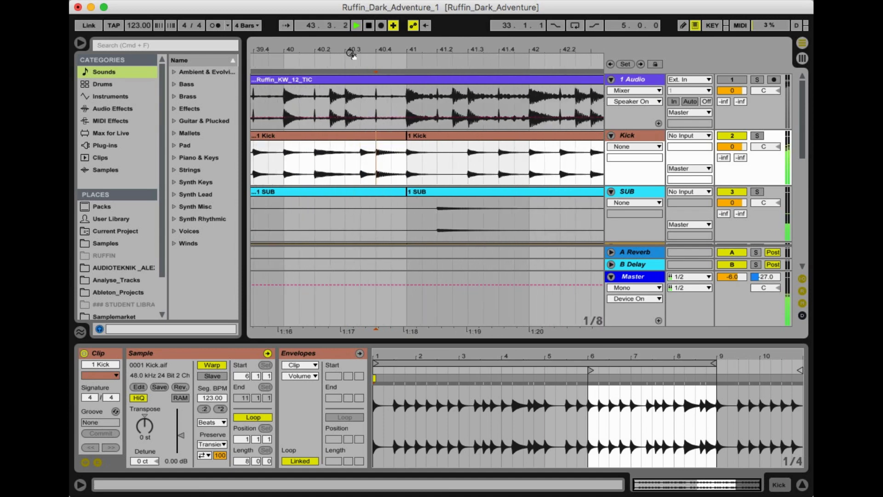
{"action": "key", "text": "super+e"}
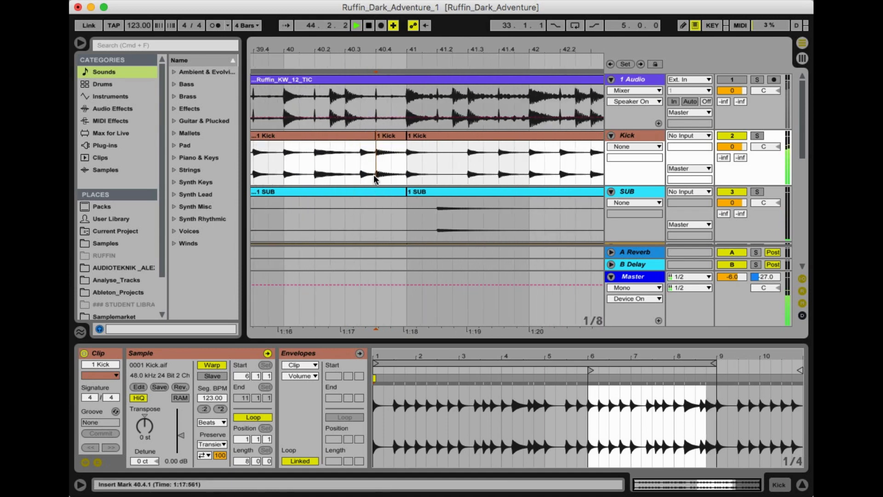
{"action": "left_click", "coordinate": [390, 137]}
{"action": "key", "text": "0"}
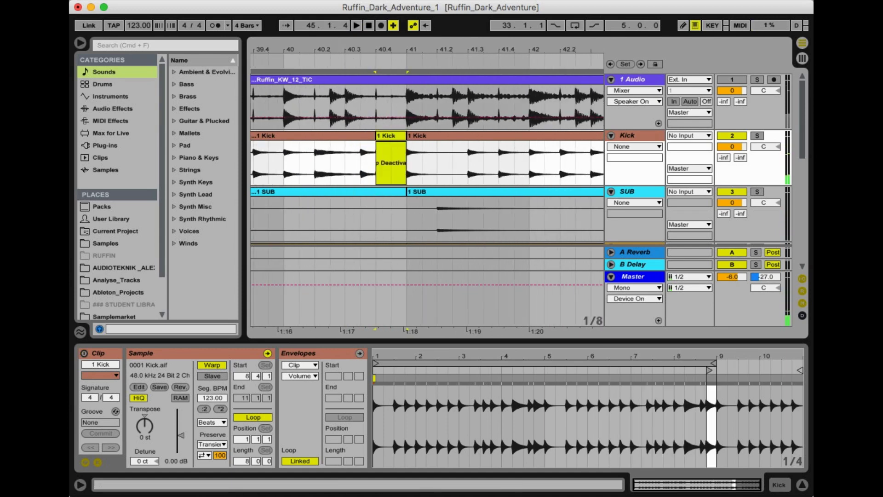
Step: Play the passage leading into bar 41 to check the muted last Kick beat
{"action": "left_click_drag", "start_coordinate": [336, 49], "coordinate": [336, 30]}
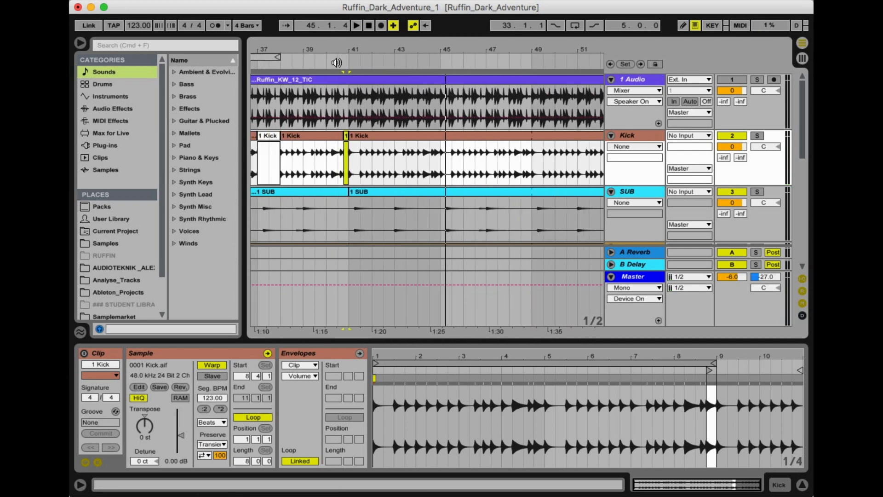
{"action": "left_click", "coordinate": [337, 62]}
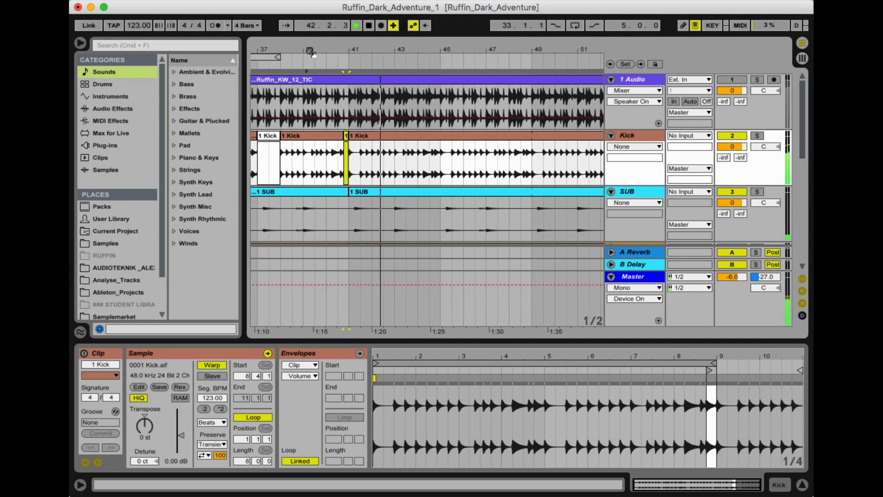
{"action": "left_click", "coordinate": [311, 52]}
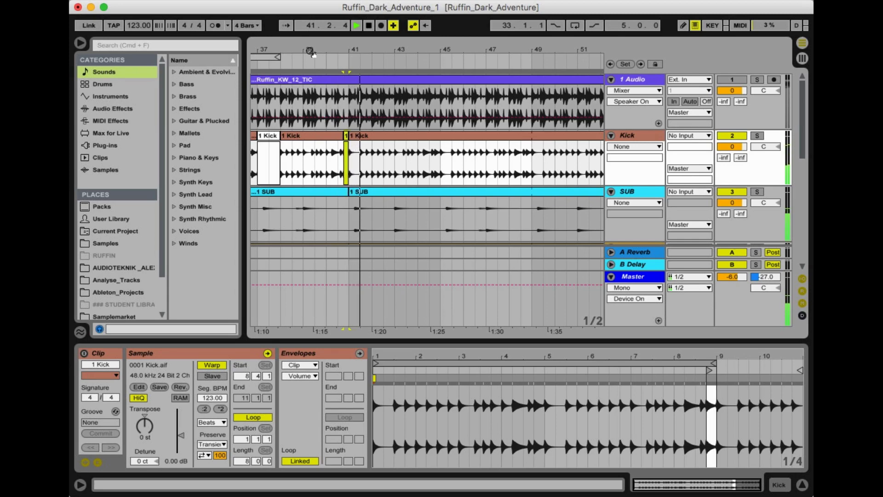
{"action": "mouse_move", "coordinate": [337, 49]}
{"action": "left_mouse_down"}
{"action": "mouse_move", "coordinate": [347, 30]}
{"action": "mouse_move", "coordinate": [349, 47]}
{"action": "left_mouse_up"}
{"action": "key", "text": "space"}
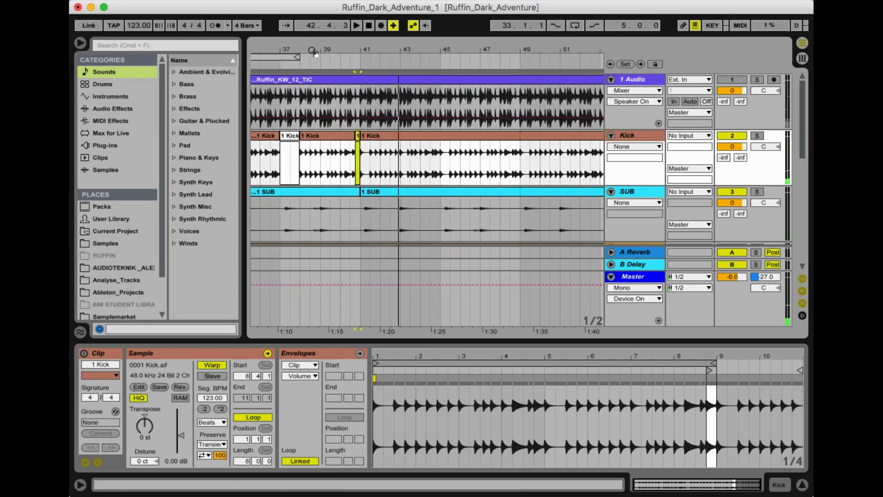
Step: Widen the grid to 4 bars and play the arrangement from the Break locator through the edited Kick section
{"action": "key", "text": "super+2"}
{"action": "key", "text": "super+2"}
{"action": "left_click_drag", "start_coordinate": [307, 47], "coordinate": [318, 32]}
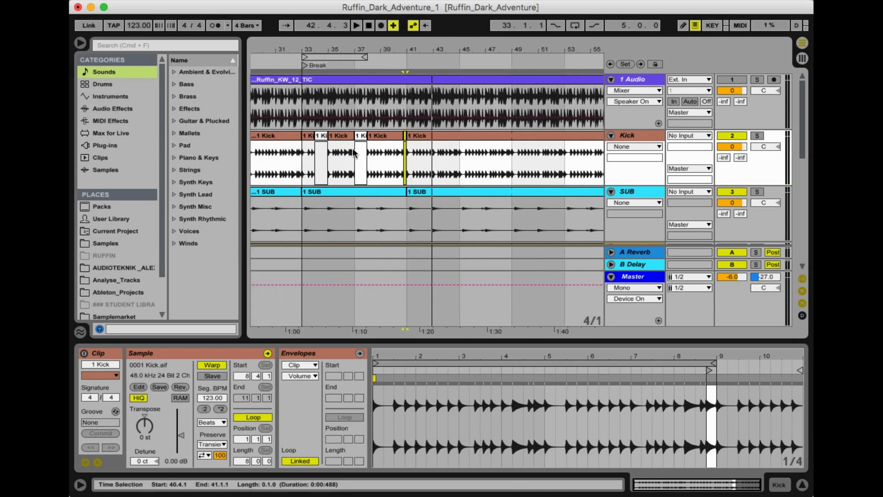
{"action": "left_click", "coordinate": [360, 134]}
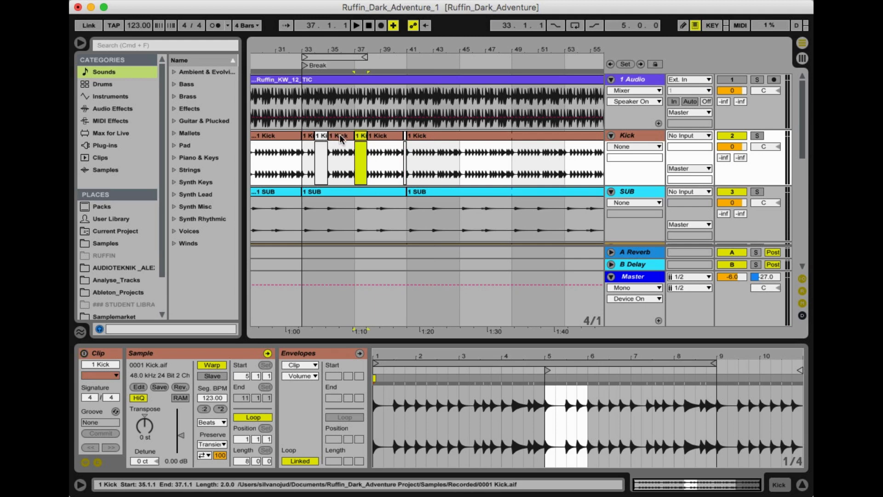
{"action": "left_click", "coordinate": [305, 66]}
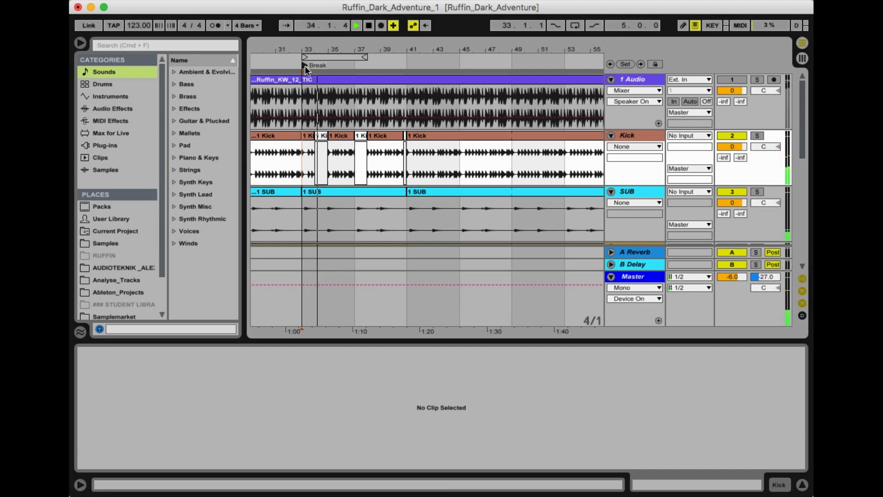
{"action": "left_click_drag", "start_coordinate": [318, 49], "coordinate": [319, 99]}
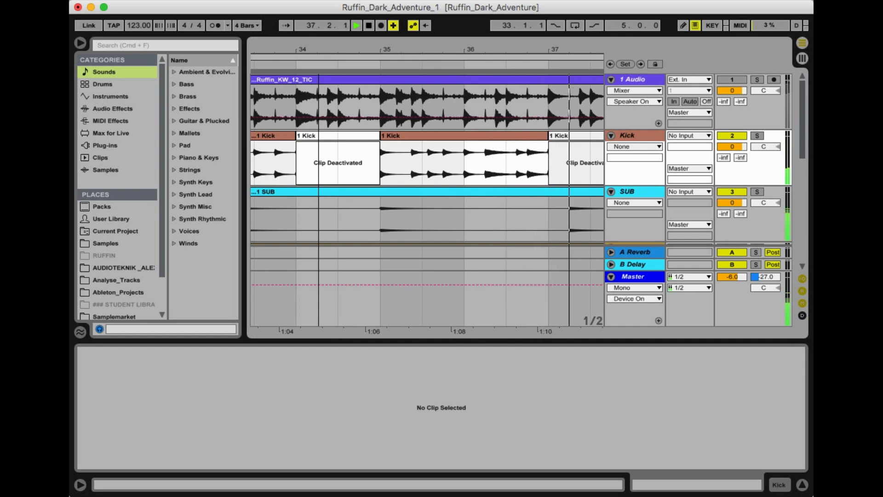
{"action": "key", "text": "space"}
Step: Show the Kick fades, add short fade-outs just before the deactivated sections at bars 34 and 37, and play them back
{"action": "left_click", "coordinate": [539, 137]}
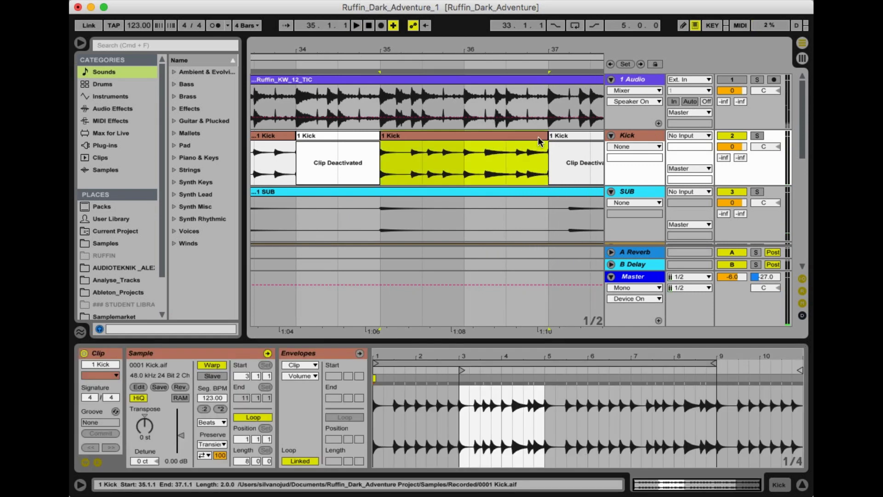
{"action": "key", "text": "super+alt+f"}
{"action": "left_click", "coordinate": [545, 143]}
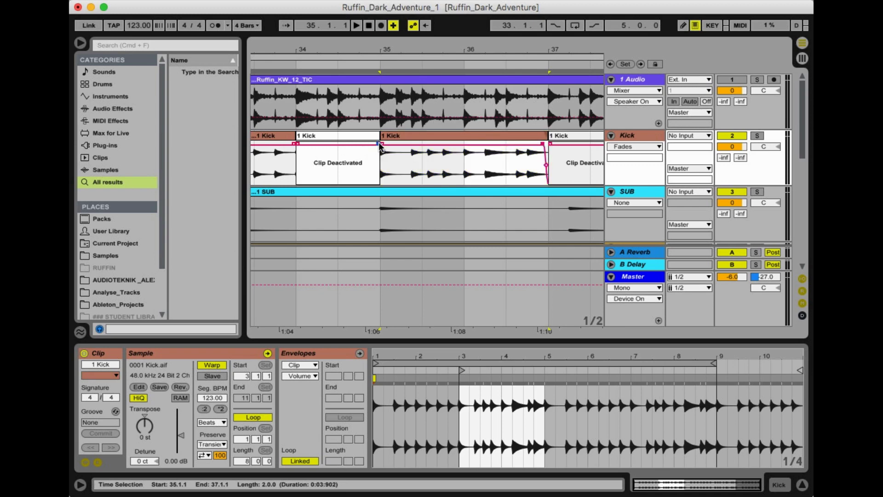
{"action": "left_click_drag", "start_coordinate": [294, 144], "coordinate": [292, 143]}
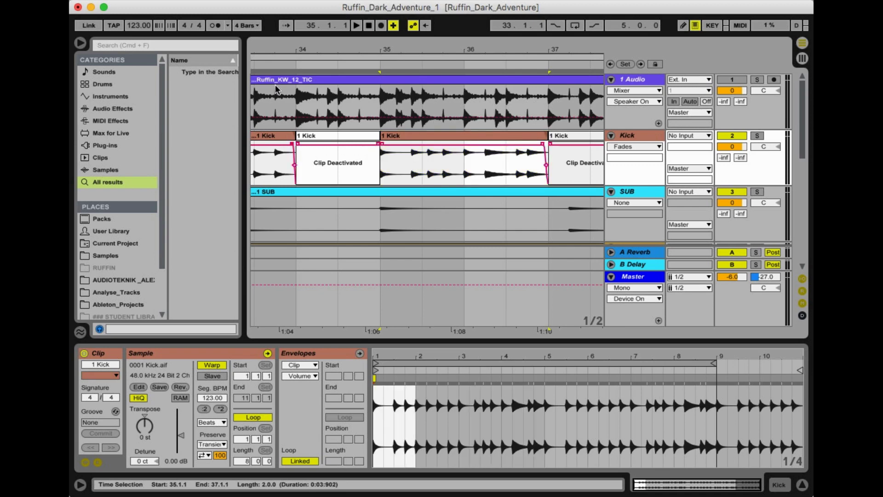
{"action": "left_click", "coordinate": [268, 62]}
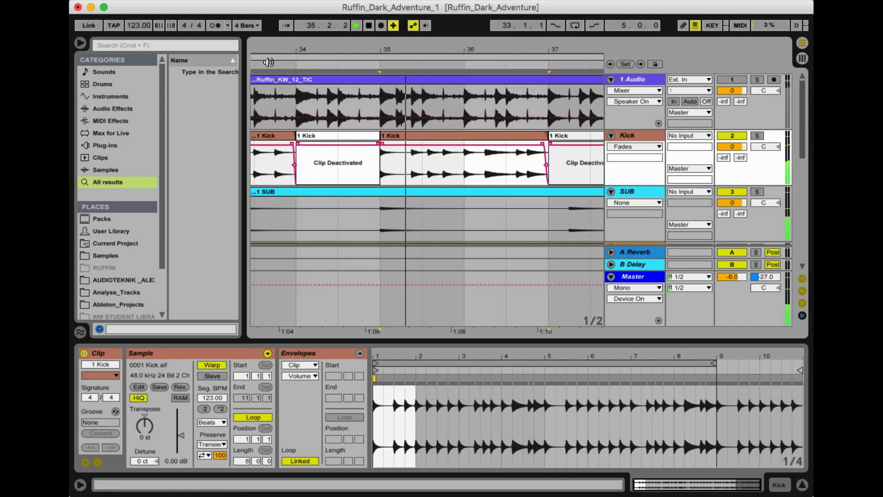
Step: Consolidate the Kick pieces from bar 33 to bar 41 into one clip
{"action": "mouse_move", "coordinate": [384, 48]}
{"action": "left_mouse_down"}
{"action": "mouse_move", "coordinate": [400, 21]}
{"action": "mouse_move", "coordinate": [402, 45]}
{"action": "left_mouse_up"}
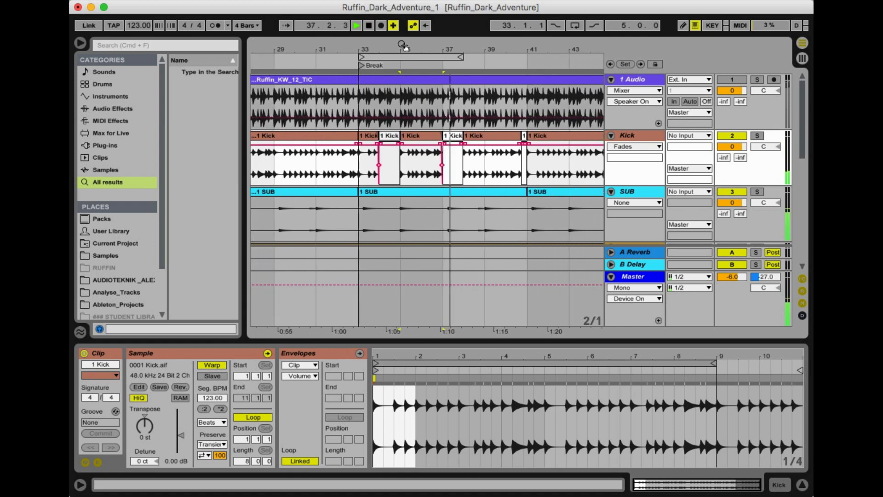
{"action": "left_click", "coordinate": [359, 159]}
{"action": "key", "text": "space"}
{"action": "left_click_drag", "start_coordinate": [360, 160], "coordinate": [435, 168]}
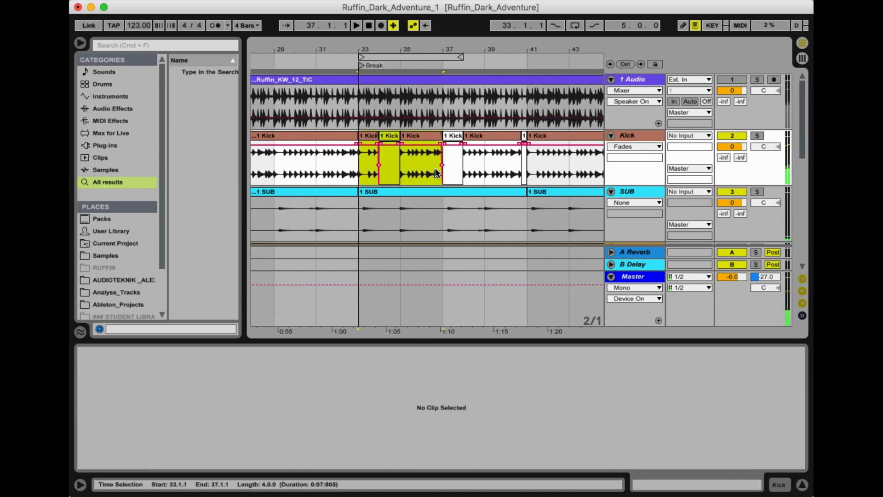
{"action": "left_click_drag", "start_coordinate": [509, 159], "coordinate": [525, 163]}
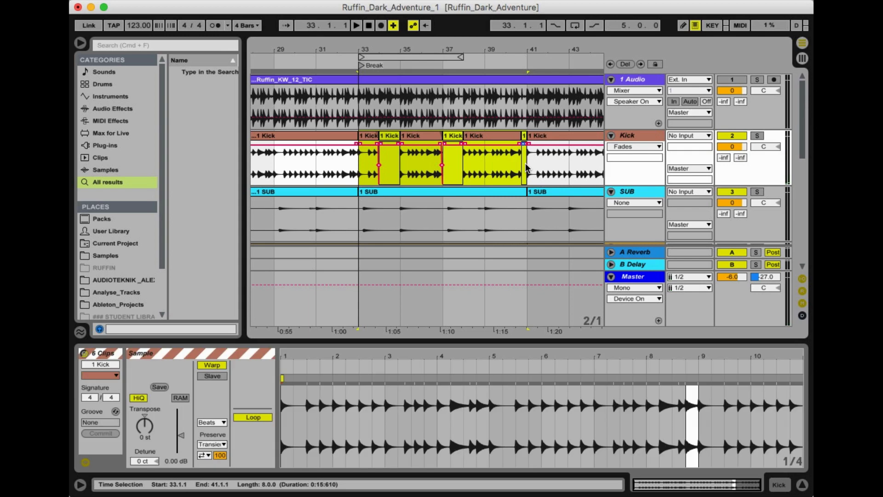
{"action": "key", "text": "super+j"}
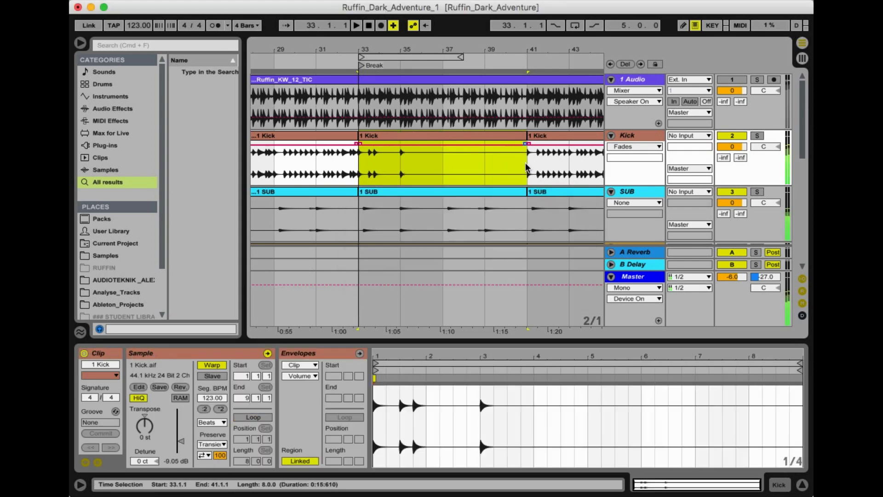
Step: Colour the consolidated Kick clip at bars 33 to 41 turquoise green and rename it Kick Break
{"action": "right_click", "coordinate": [448, 134]}
{"action": "left_click", "coordinate": [512, 405]}
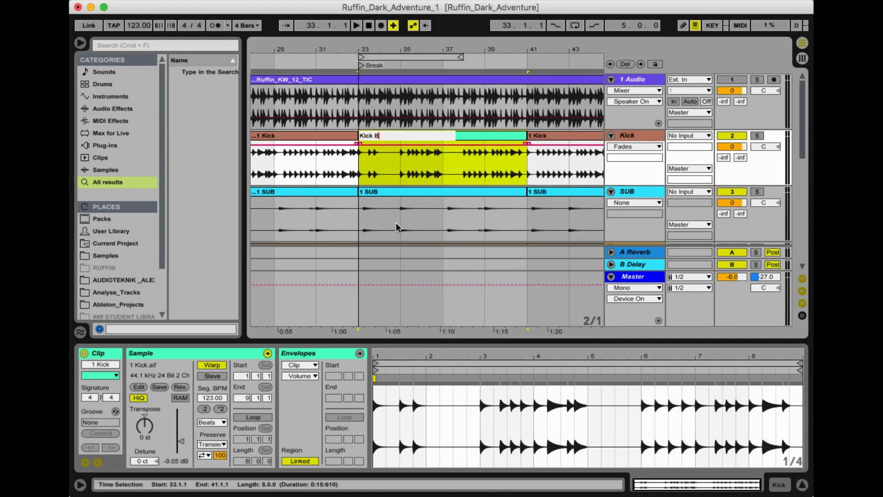
{"action": "type", "text": "Kick Break"}
{"action": "key", "text": "Return"}
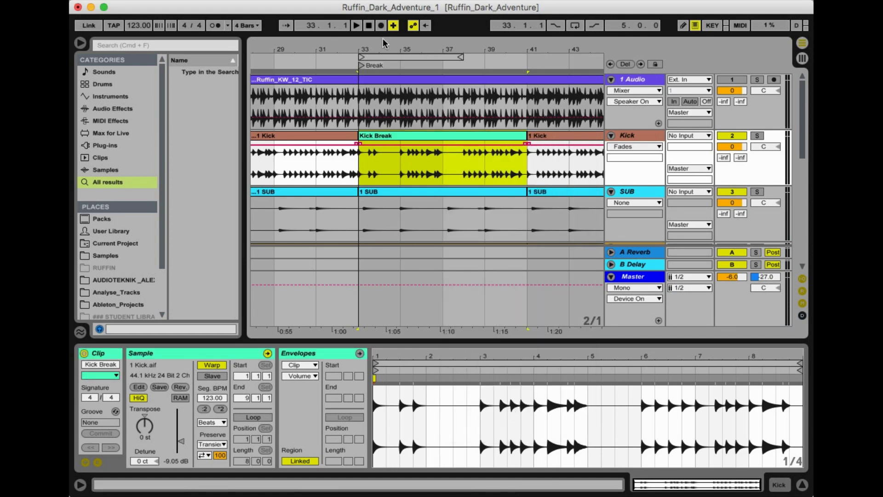
Step: Copy the Kick Break clip over the deactivated Kick sections from bar 97 to bar 113 and at bar 161
{"action": "left_click_drag", "start_coordinate": [383, 40], "coordinate": [324, 40]}
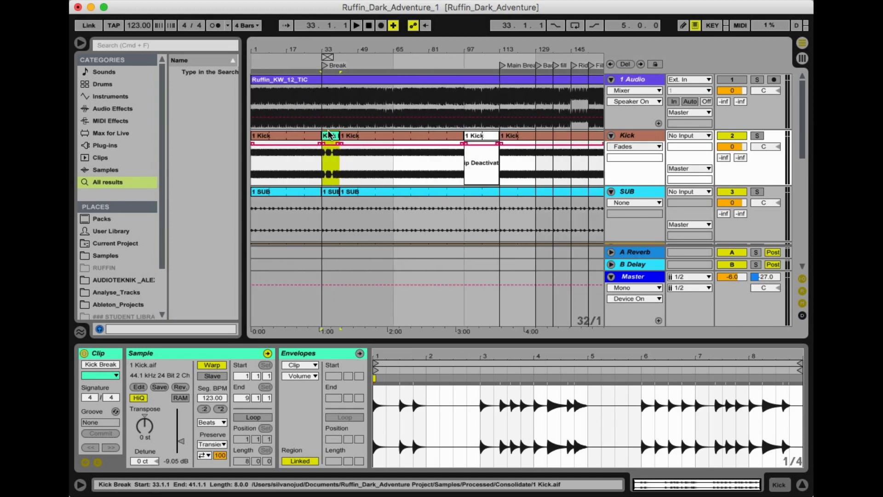
{"action": "left_click_drag", "start_coordinate": [332, 137], "coordinate": [474, 141]}
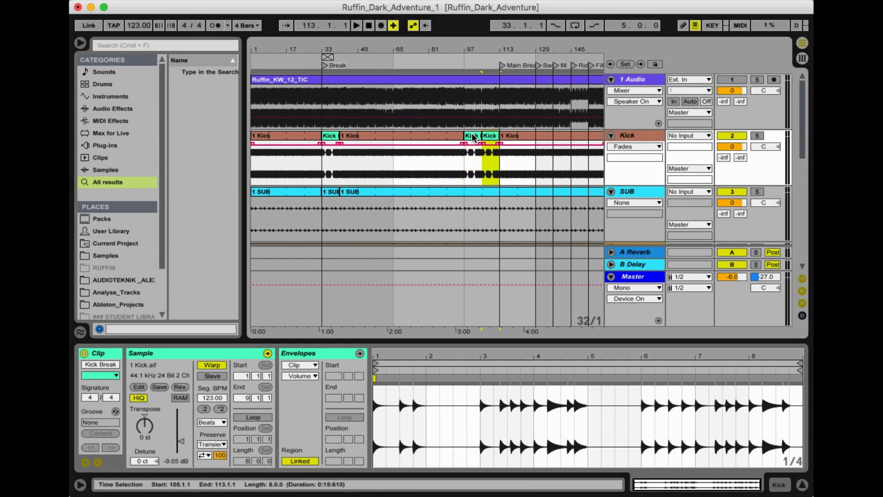
{"action": "left_click_drag", "start_coordinate": [490, 50], "coordinate": [377, 50]}
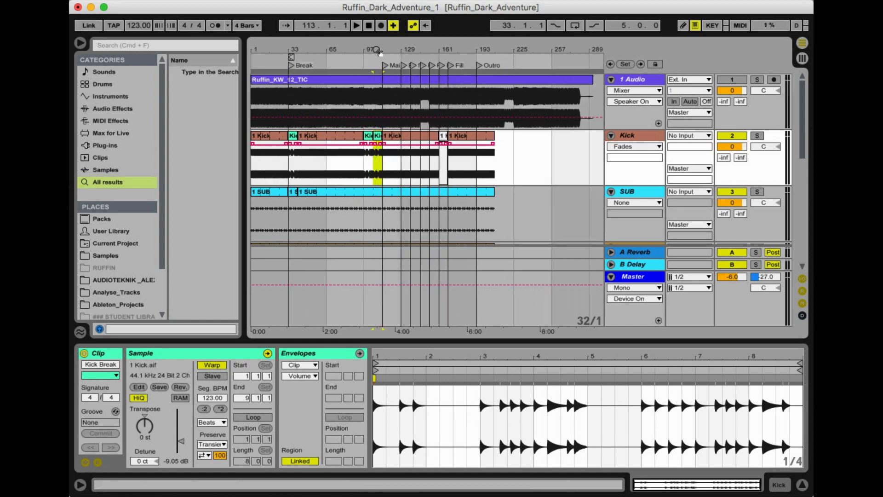
{"action": "left_click", "coordinate": [295, 140]}
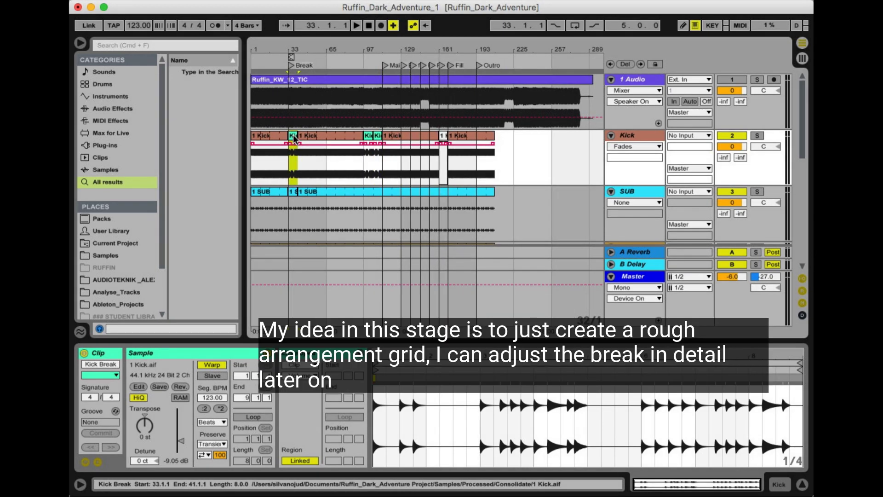
{"action": "left_click_drag", "start_coordinate": [296, 139], "coordinate": [444, 155]}
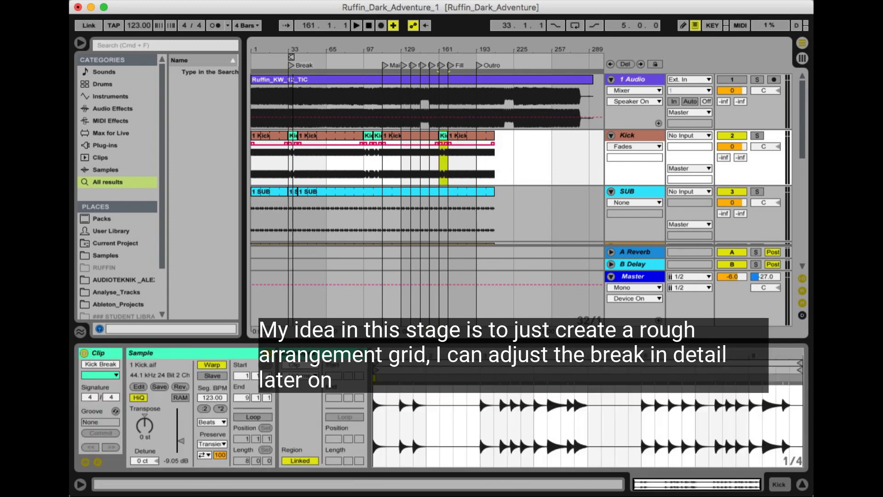
Step: Split the first Kick clip at bar 17
{"action": "left_click_drag", "start_coordinate": [293, 49], "coordinate": [312, 74]}
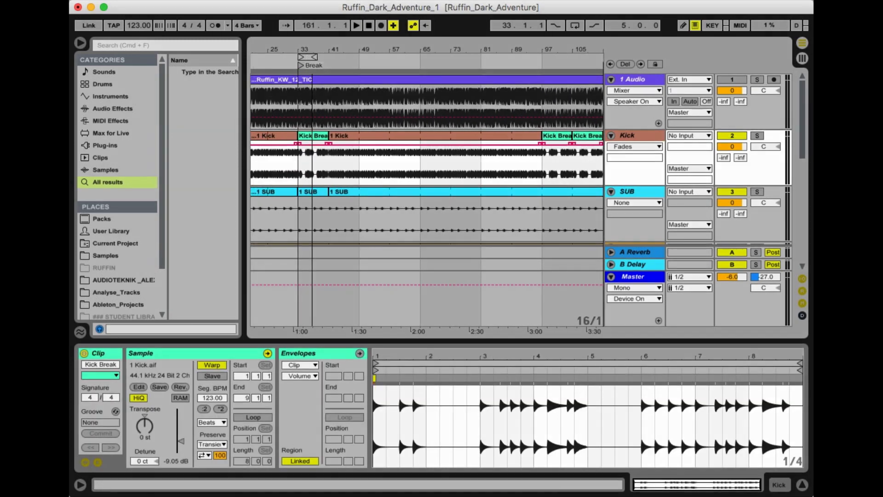
{"action": "left_click", "coordinate": [299, 151]}
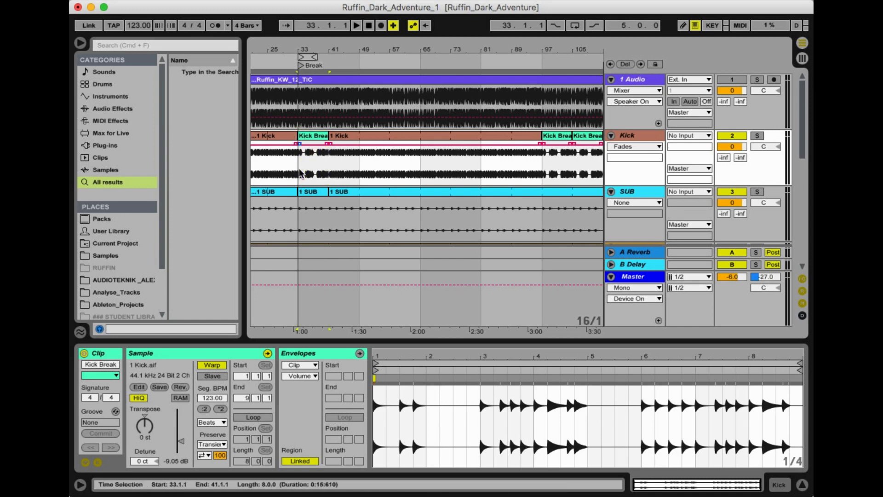
{"action": "left_click_drag", "start_coordinate": [277, 49], "coordinate": [336, 49]}
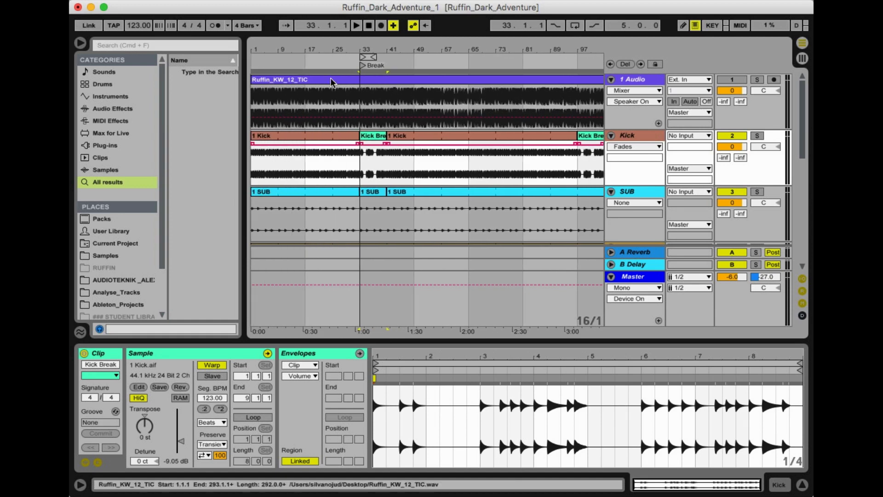
{"action": "left_click", "coordinate": [295, 136]}
{"action": "left_click", "coordinate": [305, 158]}
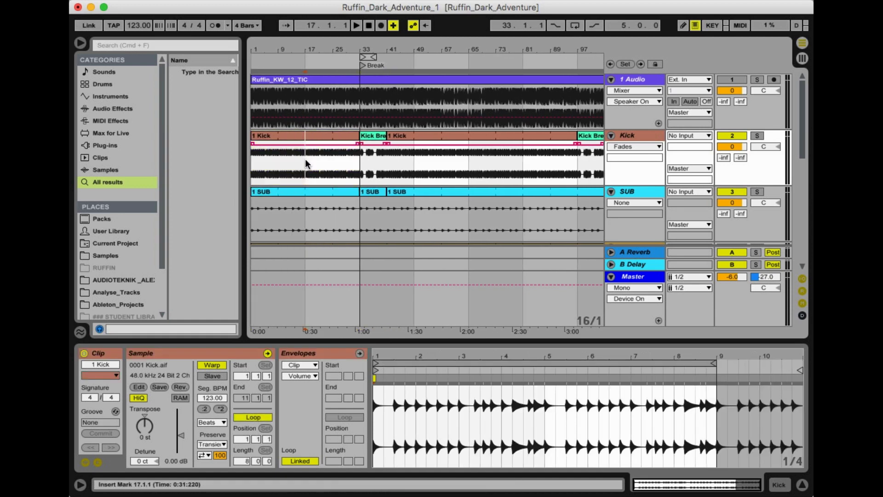
{"action": "key", "text": "super+e"}
Step: Turn off the transient loop mode of the Kick clip at bars 1 to 17, keeping Preserve on Transients
{"action": "left_click", "coordinate": [284, 136]}
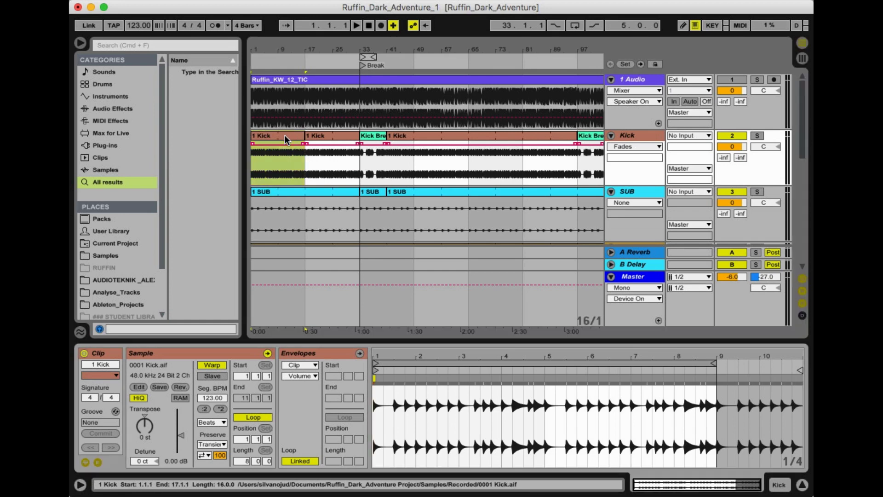
{"action": "left_click", "coordinate": [211, 444]}
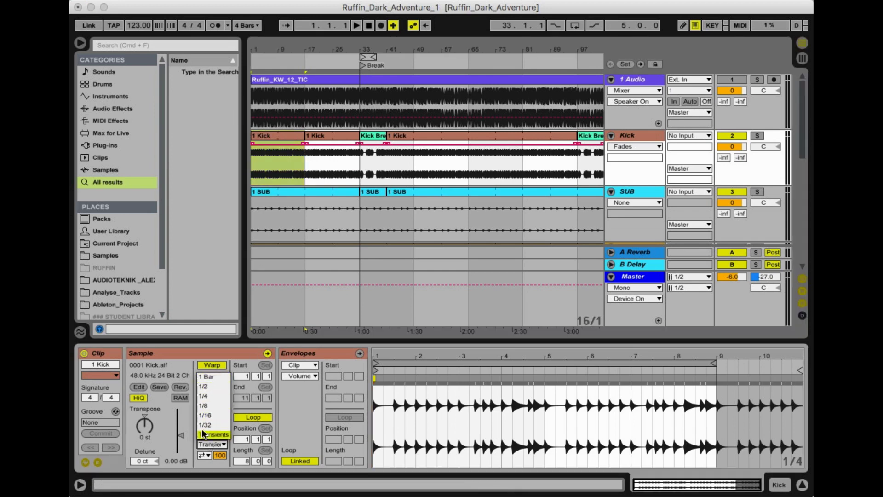
{"action": "left_click", "coordinate": [211, 448]}
{"action": "left_click", "coordinate": [204, 456]}
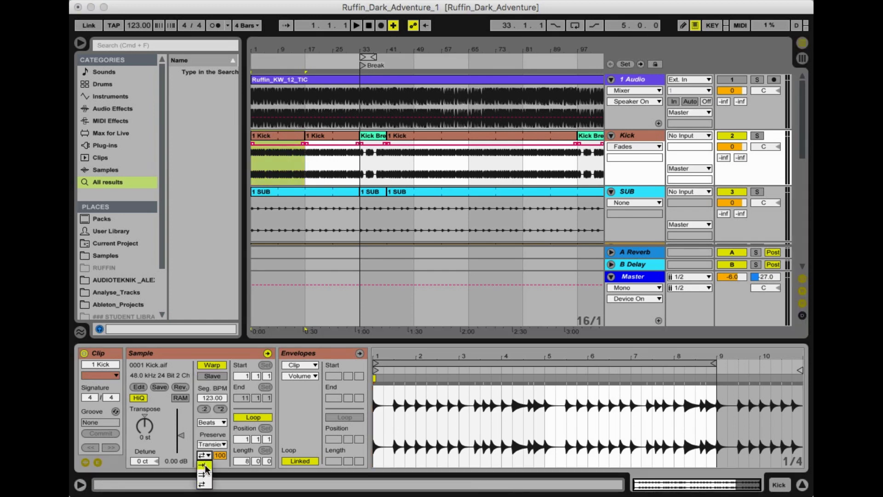
{"action": "left_click", "coordinate": [206, 466]}
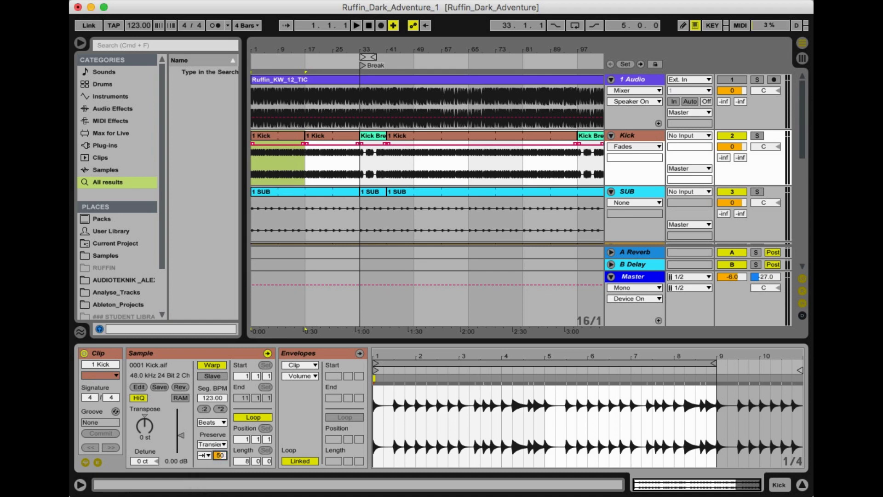
Step: Play the opening Kick clip, set its transient envelope to 18 and widen the clip grid to 1/2
{"action": "left_click", "coordinate": [272, 134]}
{"action": "key", "text": "space"}
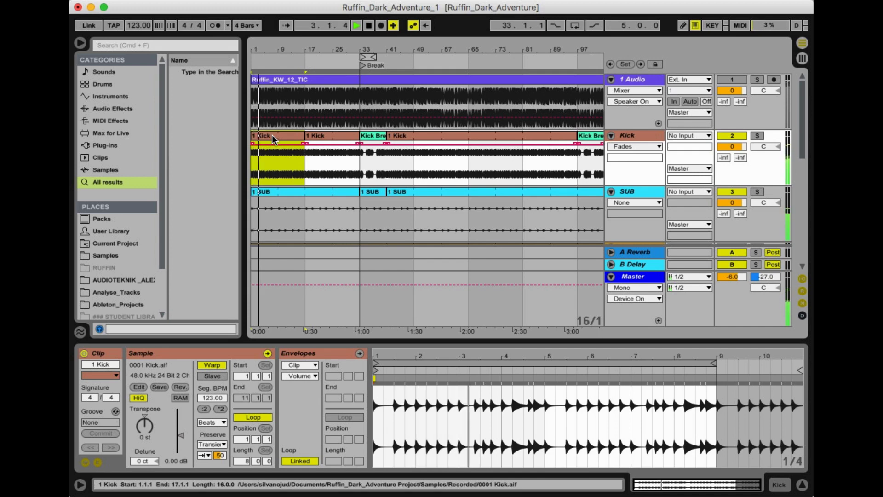
{"action": "type", "text": "16"}
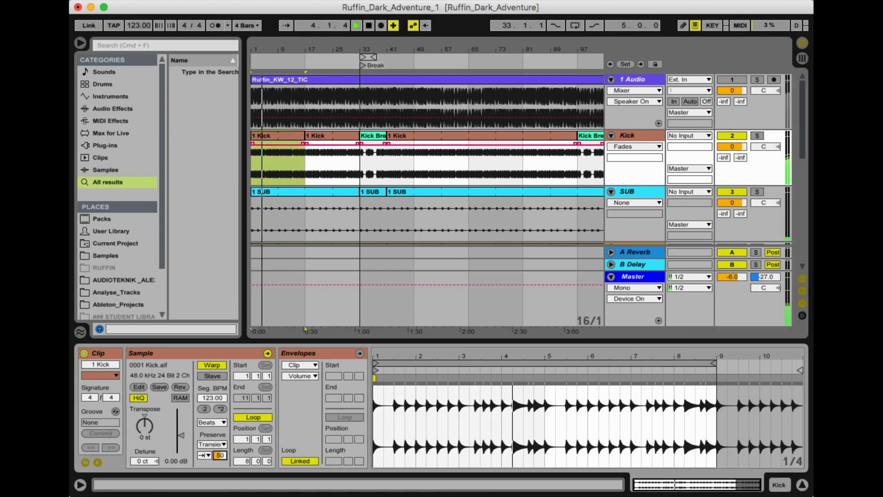
{"action": "left_click_drag", "start_coordinate": [220, 456], "coordinate": [220, 454]}
{"action": "key", "text": "super+1"}
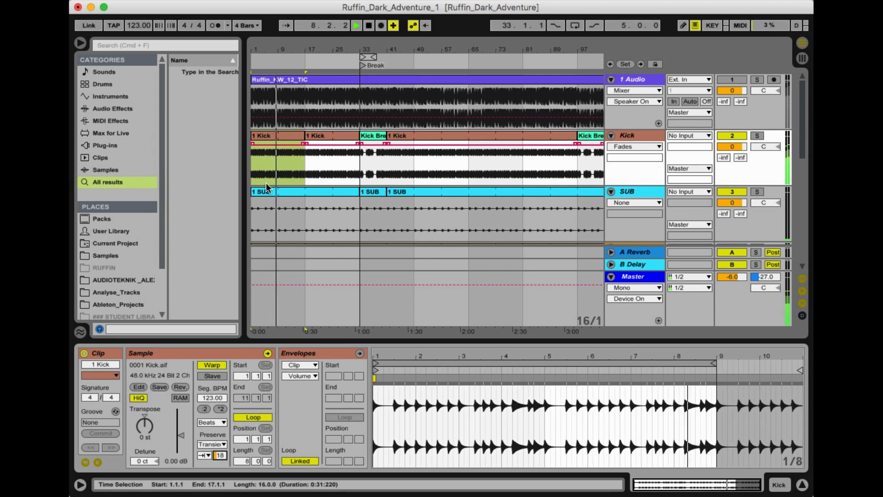
{"action": "key", "text": "super+2"}
{"action": "key", "text": "super+2"}
{"action": "left_click_drag", "start_coordinate": [282, 50], "coordinate": [283, 54]}
{"action": "key", "text": "super+2"}
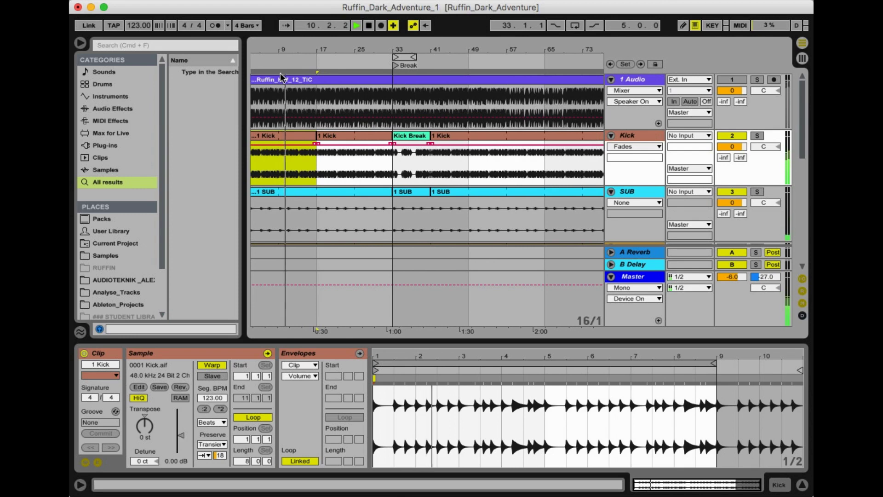
Step: Rename the opening Kick clip Short kick_Intro and colour it light blue
{"action": "left_click", "coordinate": [280, 156]}
{"action": "left_click", "coordinate": [282, 136]}
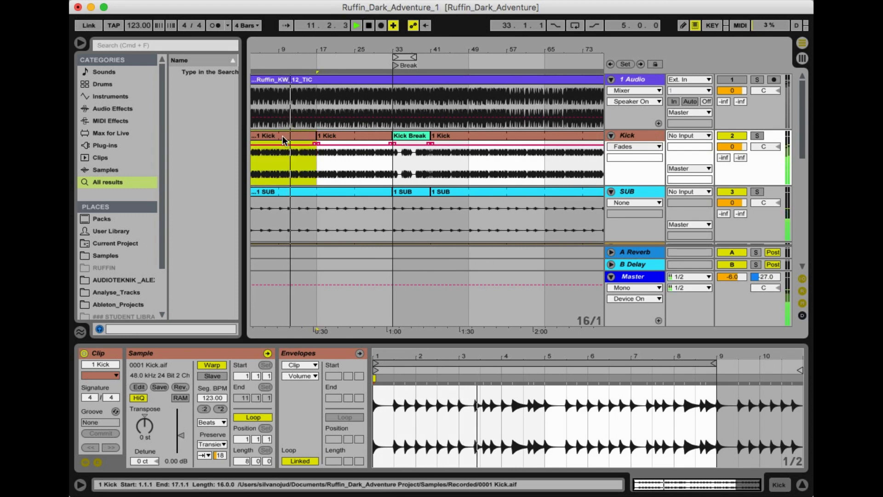
{"action": "key", "text": "super+r"}
{"action": "type", "text": "Short kick"}
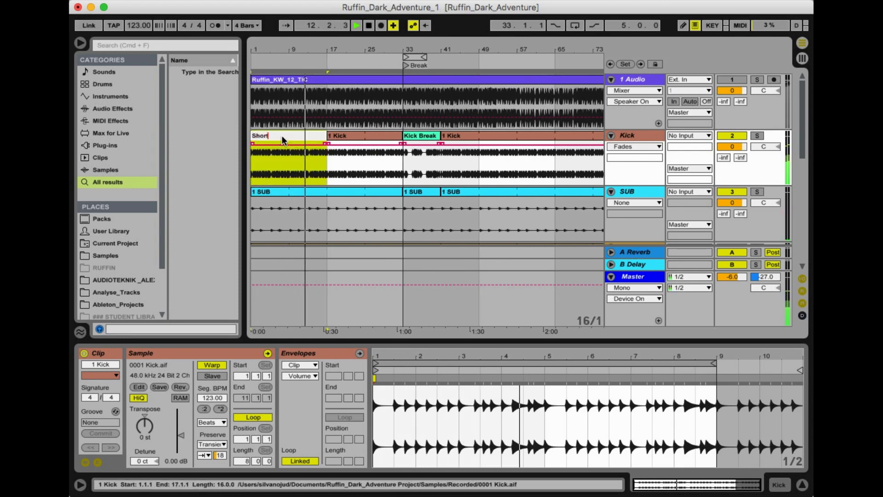
{"action": "key", "text": "Return"}
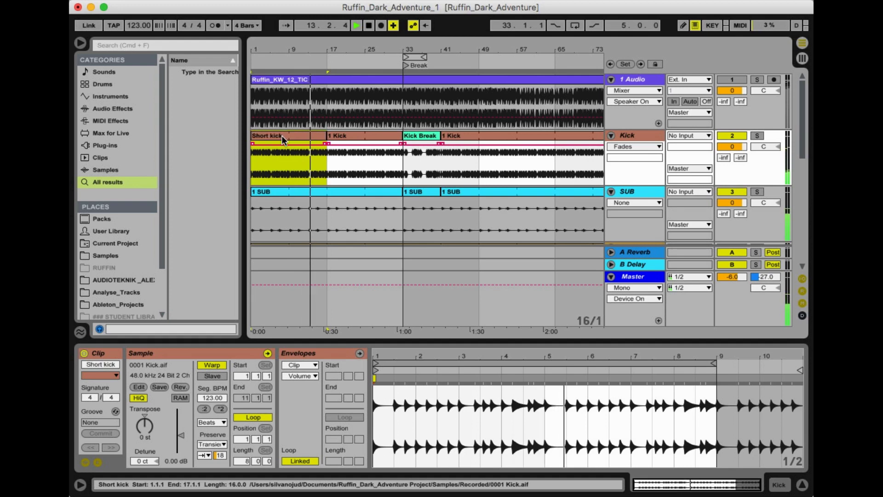
{"action": "key", "text": "super+r"}
{"action": "type", "text": "_Intro"}
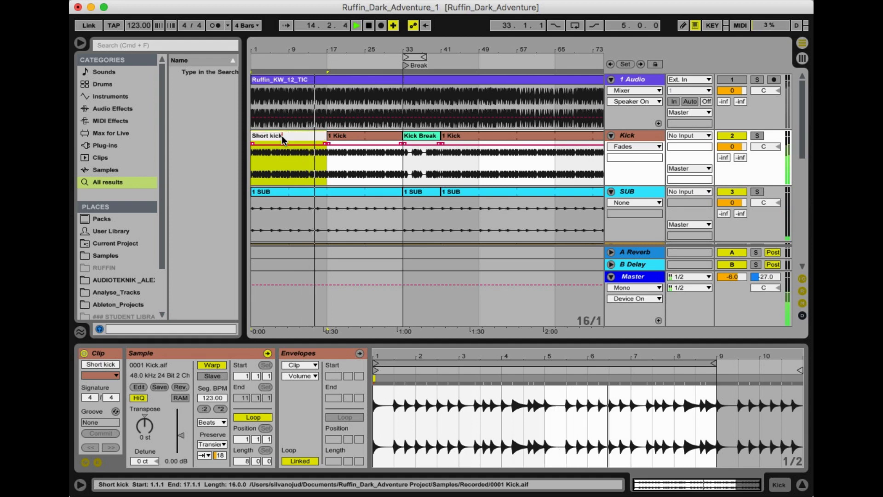
{"action": "key", "text": "Return"}
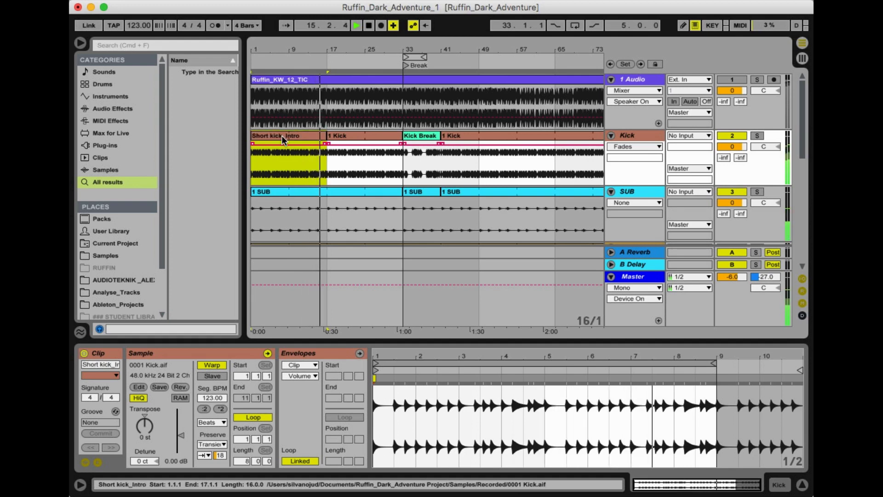
{"action": "right_click", "coordinate": [282, 135]}
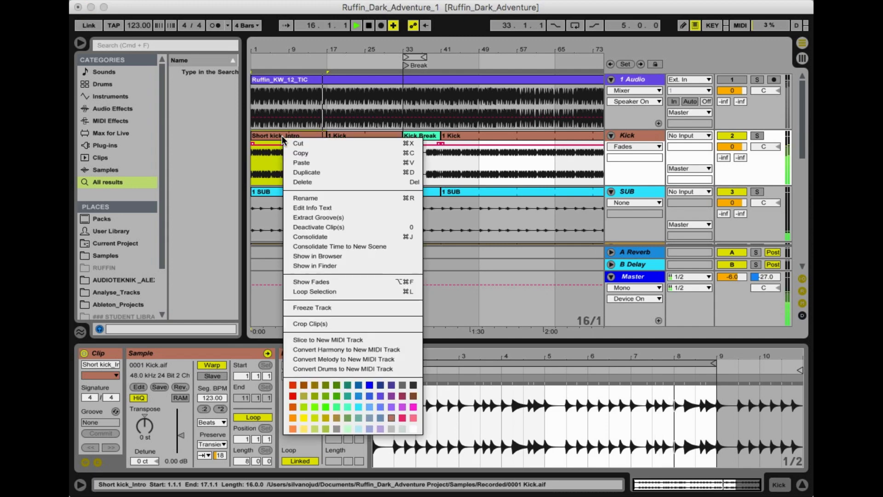
{"action": "left_click", "coordinate": [355, 404]}
Step: Play the arrangement from the start and split the first SUB clip at bar 17
{"action": "mouse_move", "coordinate": [275, 51]}
{"action": "left_mouse_down"}
{"action": "mouse_move", "coordinate": [275, 33]}
{"action": "mouse_move", "coordinate": [276, 44]}
{"action": "left_mouse_up"}
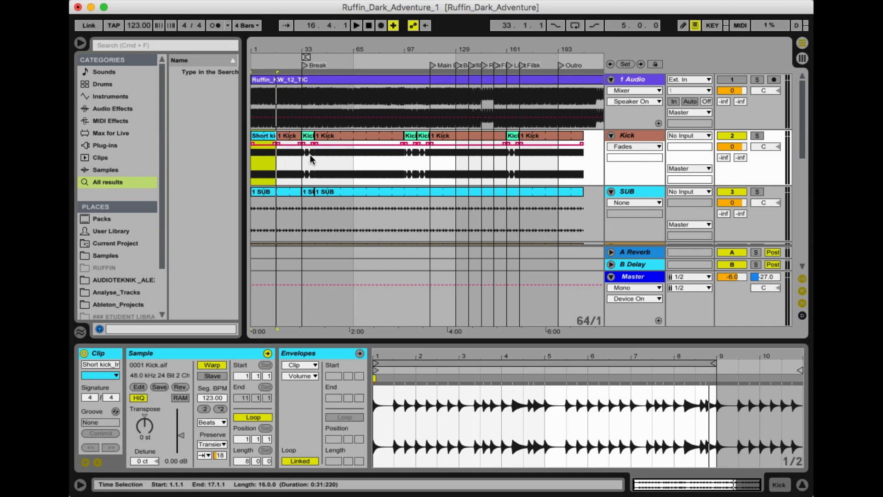
{"action": "key", "text": "space"}
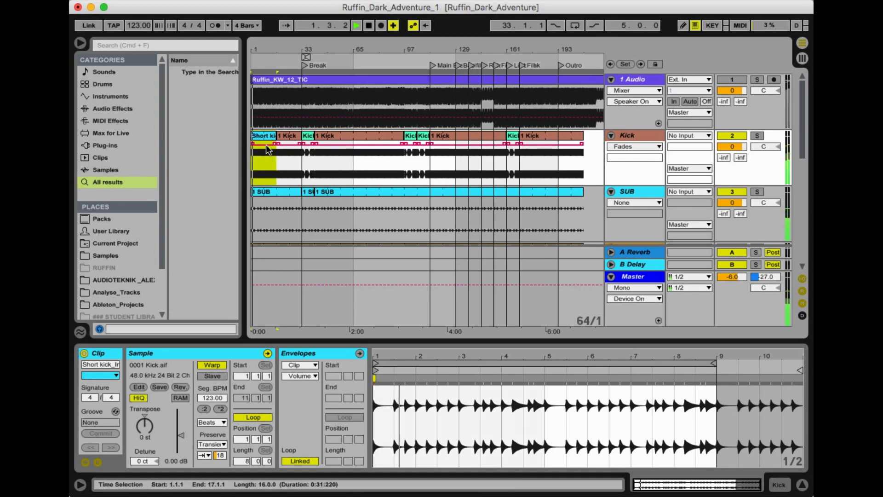
{"action": "left_click", "coordinate": [269, 199]}
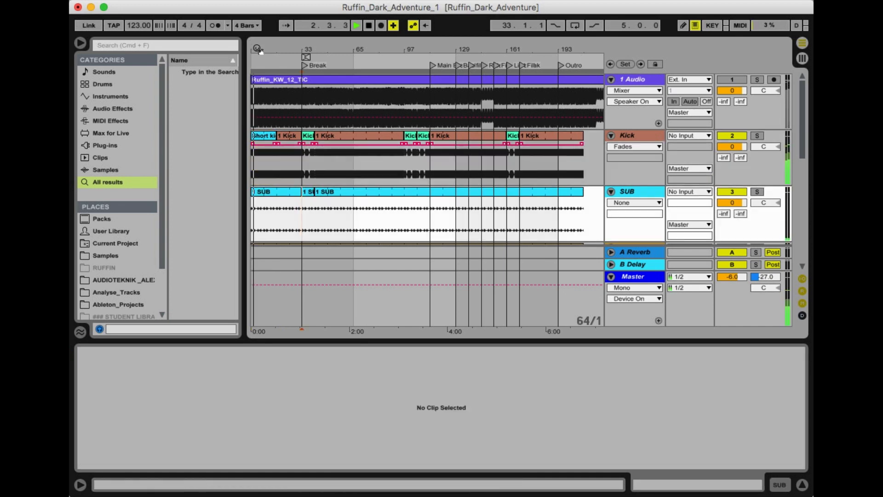
{"action": "left_click_drag", "start_coordinate": [264, 50], "coordinate": [264, 69]}
{"action": "left_click", "coordinate": [305, 220]}
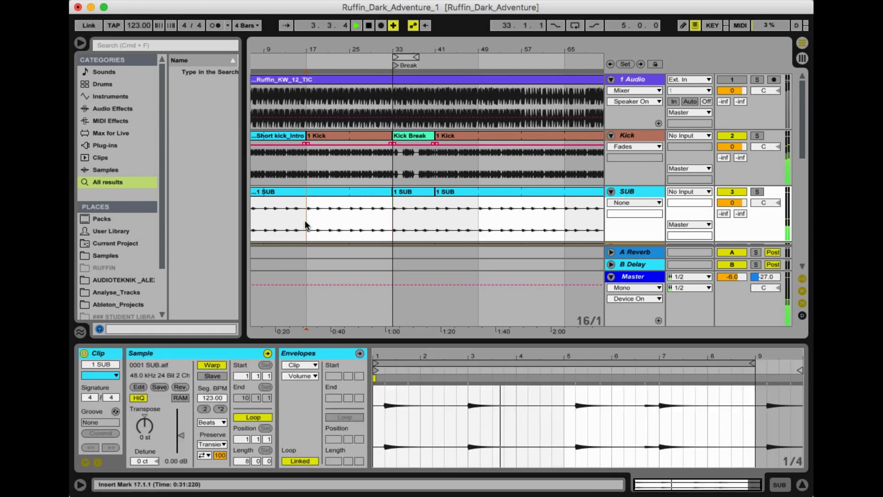
{"action": "key", "text": "super+e"}
Step: Turn off the transient loop mode of the opening SUB clip, set its transient envelope to 45 and stop playback
{"action": "left_click", "coordinate": [294, 192]}
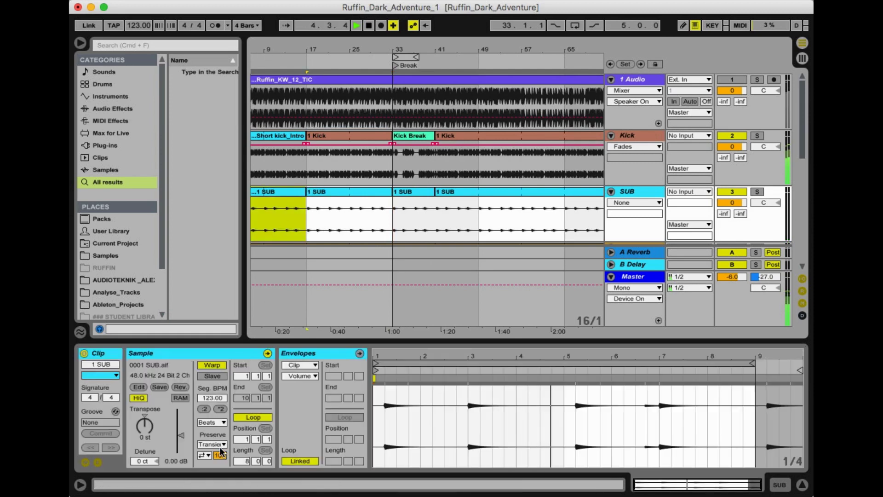
{"action": "left_click", "coordinate": [204, 456]}
{"action": "left_click", "coordinate": [206, 470]}
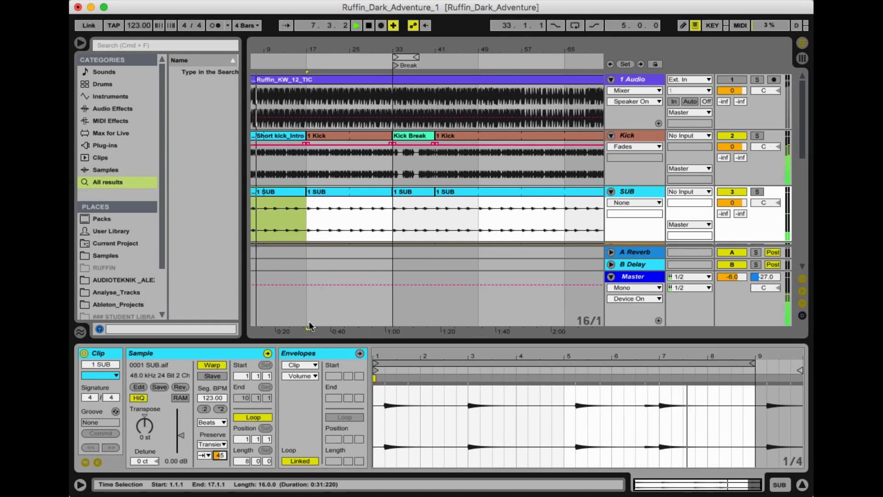
{"action": "key", "text": "space"}
{"action": "left_click", "coordinate": [290, 192]}
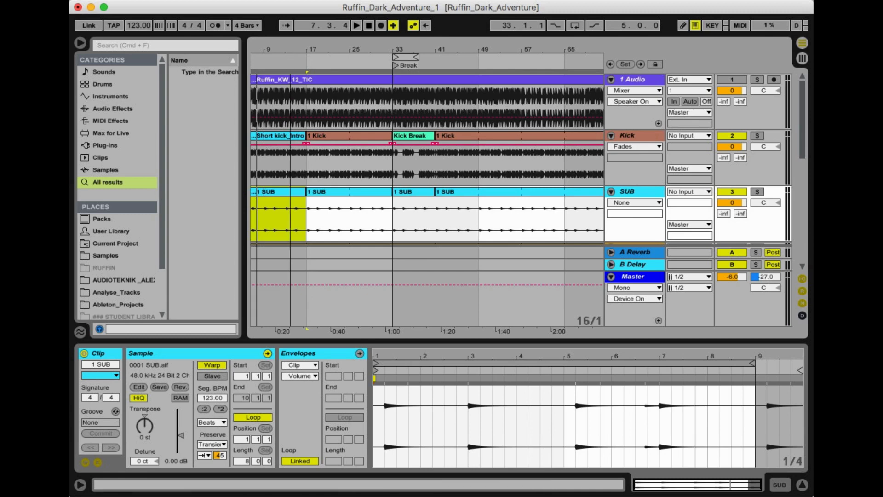
Step: Play from the start and give the SUB clip at bars 17 to 33 the opening SUB clip's transient loop mode and envelope
{"action": "left_click_drag", "start_coordinate": [295, 50], "coordinate": [295, 23]}
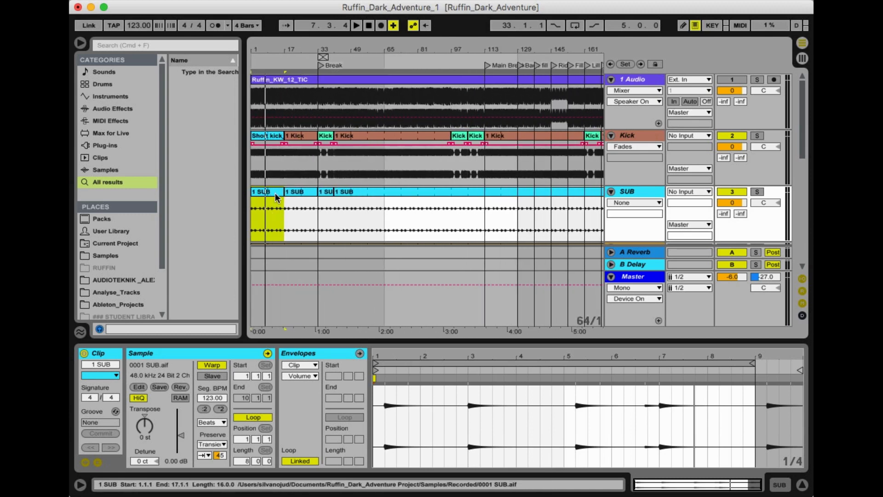
{"action": "left_click", "coordinate": [297, 191]}
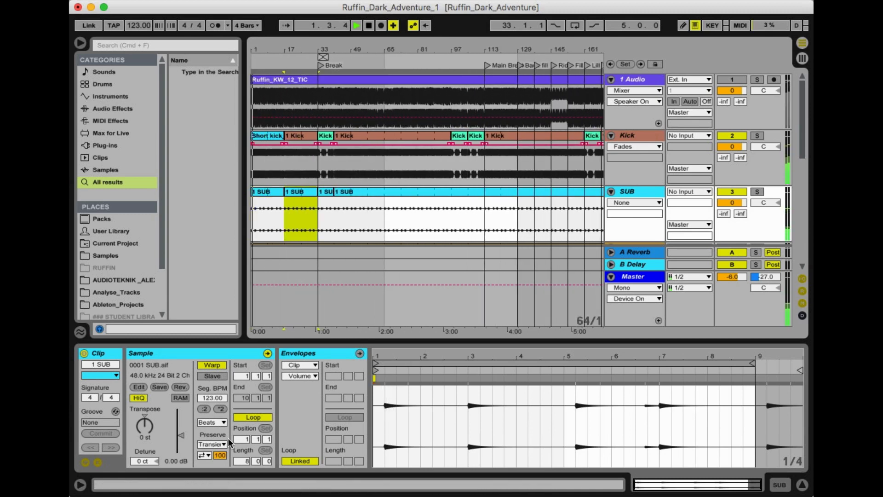
{"action": "key", "text": "space"}
{"action": "left_click", "coordinate": [274, 193]}
{"action": "key", "text": "super+d"}
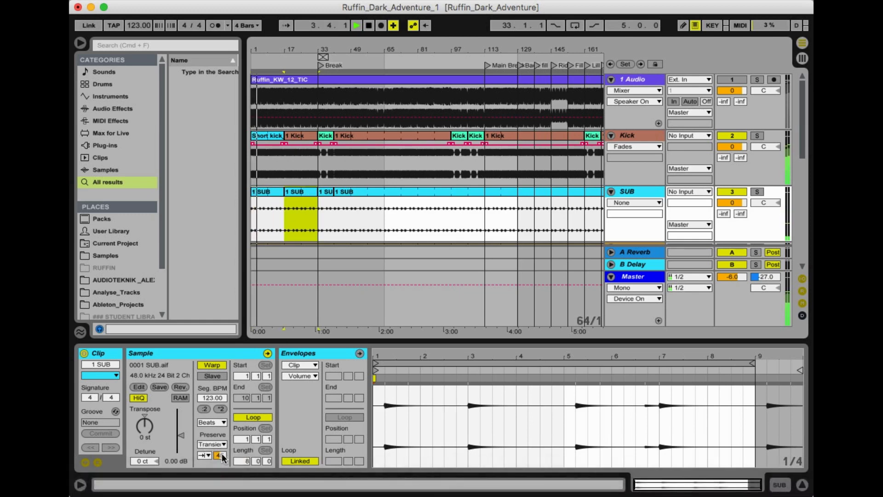
Step: Set the transient envelope of the SUB clip at bars 17 to 33 to 60
{"action": "left_click_drag", "start_coordinate": [221, 455], "coordinate": [221, 447]}
{"action": "left_click", "coordinate": [288, 65]}
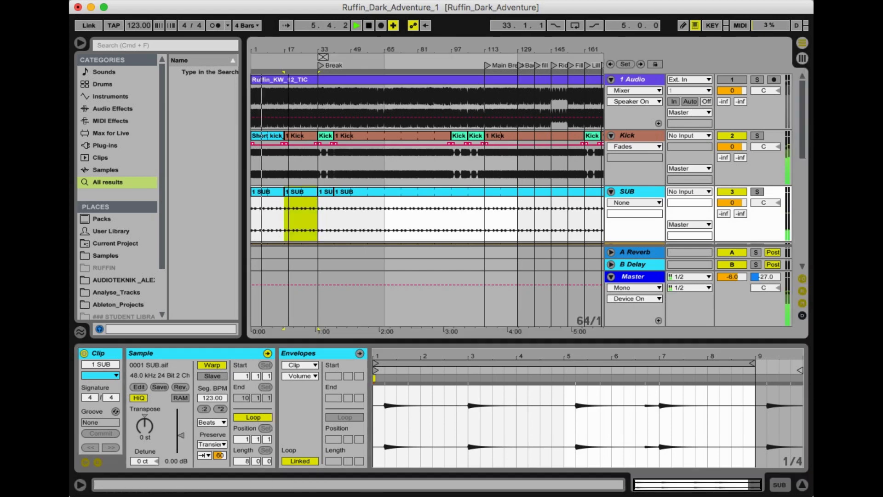
Step: Copy the Kick Break clip from bar 33 to bars 9 to 17 on the Kick track
{"action": "left_click_drag", "start_coordinate": [289, 50], "coordinate": [289, 79]}
{"action": "key", "text": "super+1"}
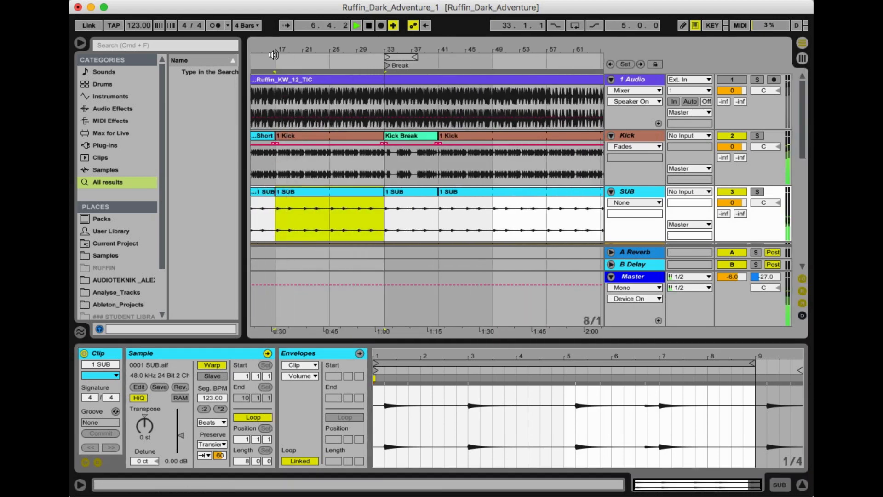
{"action": "left_click_drag", "start_coordinate": [274, 50], "coordinate": [337, 49]}
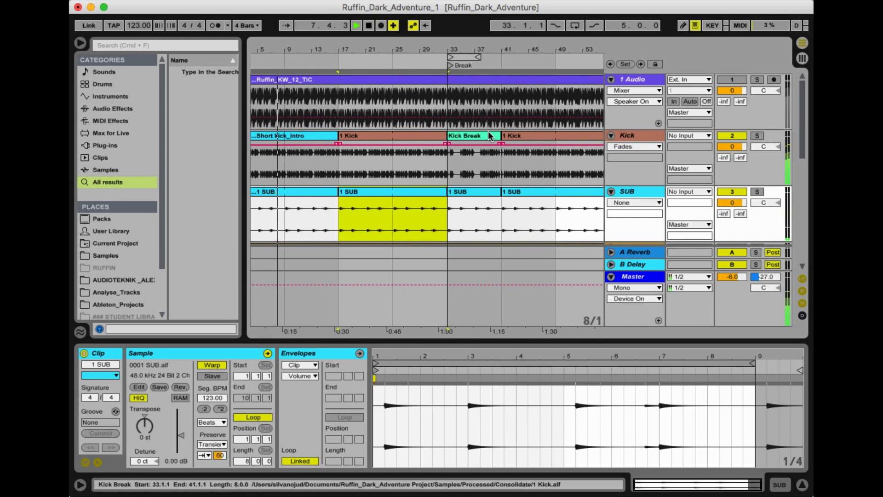
{"action": "left_click_drag", "start_coordinate": [491, 137], "coordinate": [321, 150]}
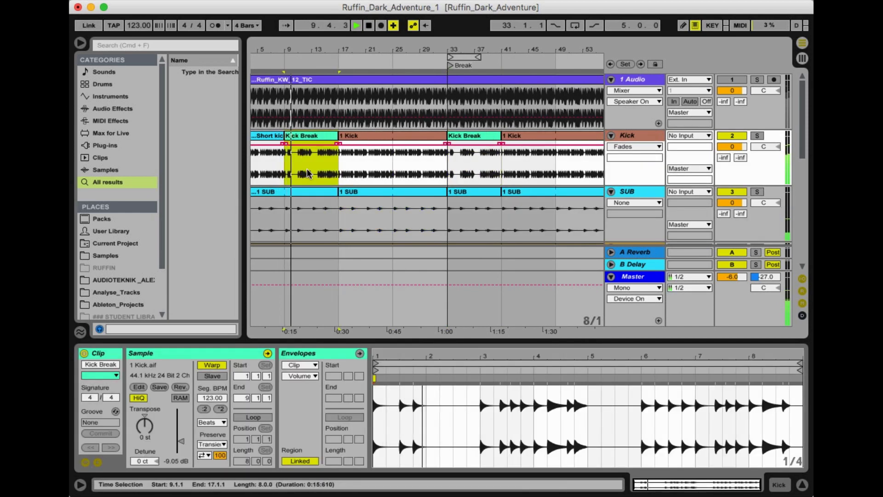
Step: Turn off the transient loop mode of the Kick Break clip at bar 9, enable its loop and set its transient envelope to 49
{"action": "left_click", "coordinate": [210, 456]}
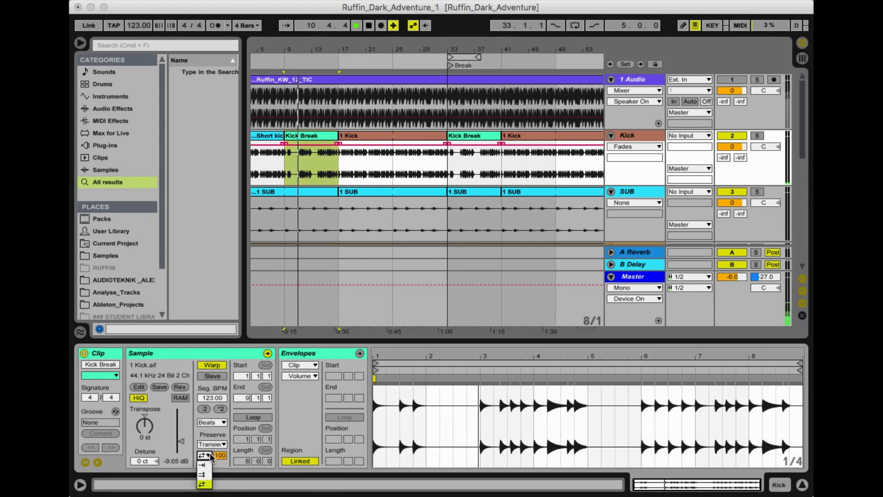
{"action": "left_click", "coordinate": [201, 464]}
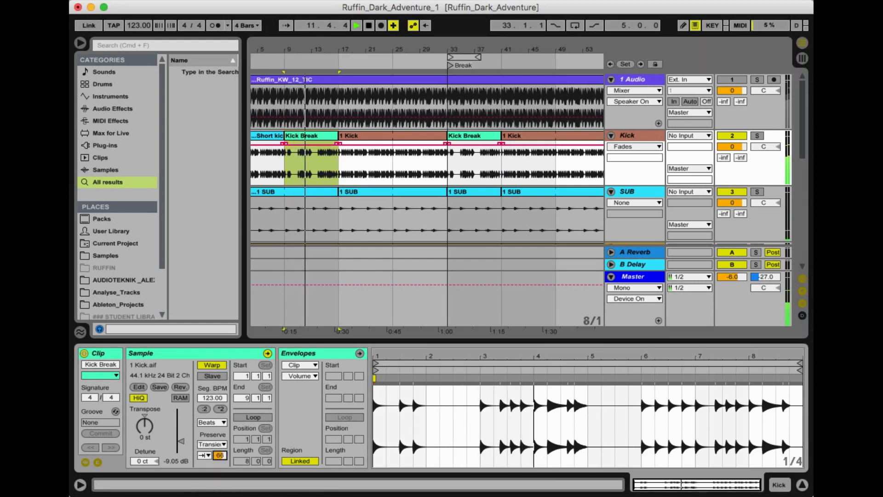
{"action": "left_click_drag", "start_coordinate": [220, 456], "coordinate": [220, 467]}
{"action": "left_click", "coordinate": [244, 419]}
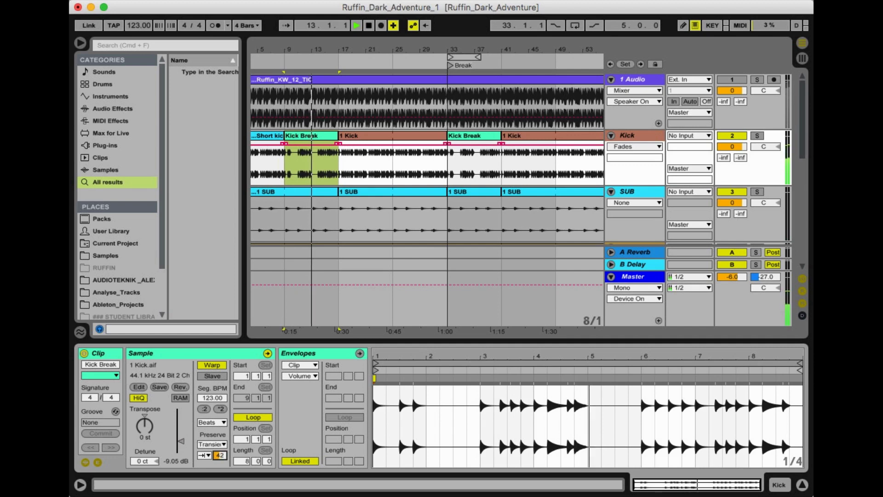
{"action": "left_click_drag", "start_coordinate": [220, 455], "coordinate": [221, 453]}
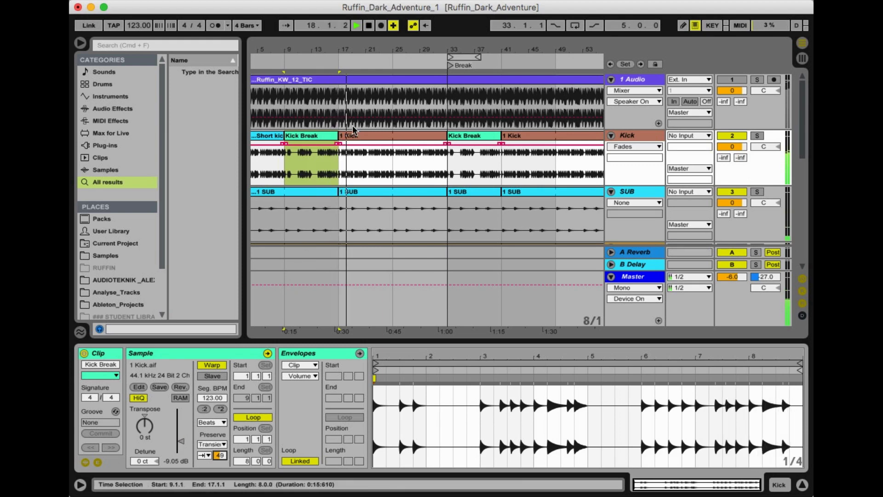
Step: Copy the Kick Break clip from bar 33 to bars 65 to 73 and stop playback
{"action": "left_click_drag", "start_coordinate": [354, 52], "coordinate": [354, 26]}
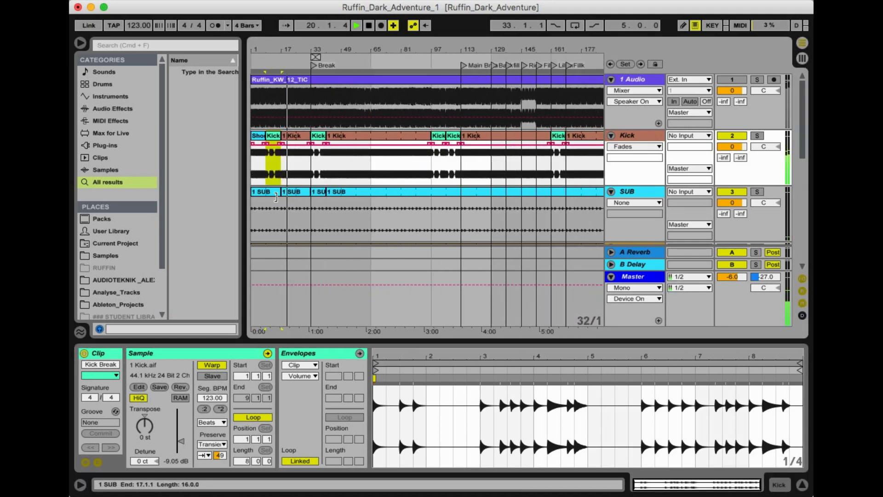
{"action": "scroll", "coordinate": [276, 197], "scroll_direction": "down", "scroll_amount": 5}
{"action": "scroll", "coordinate": [276, 197], "scroll_direction": "up", "scroll_amount": 2}
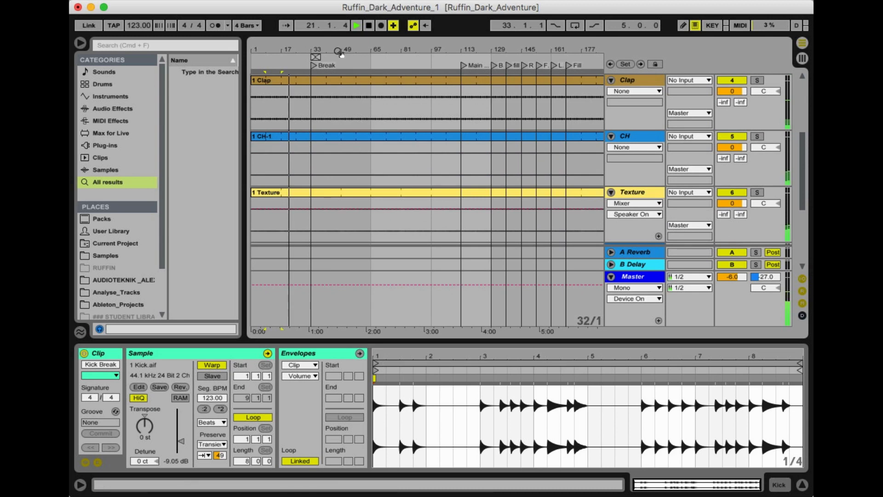
{"action": "left_click_drag", "start_coordinate": [341, 53], "coordinate": [307, 52]}
{"action": "scroll", "coordinate": [318, 135], "scroll_direction": "up", "scroll_amount": 3}
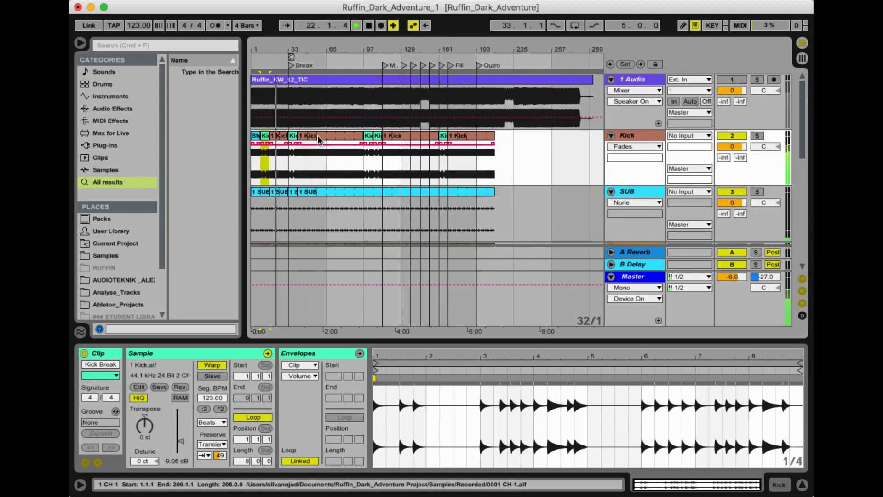
{"action": "left_click", "coordinate": [327, 153]}
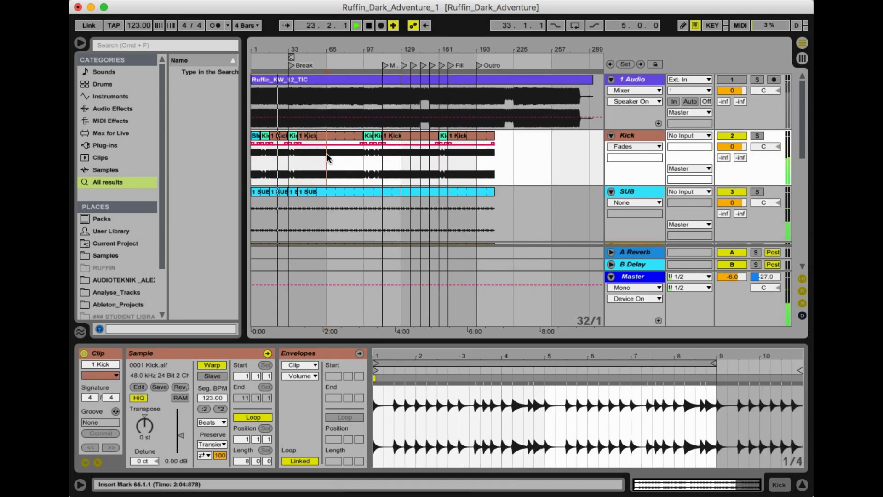
{"action": "left_click", "coordinate": [294, 133]}
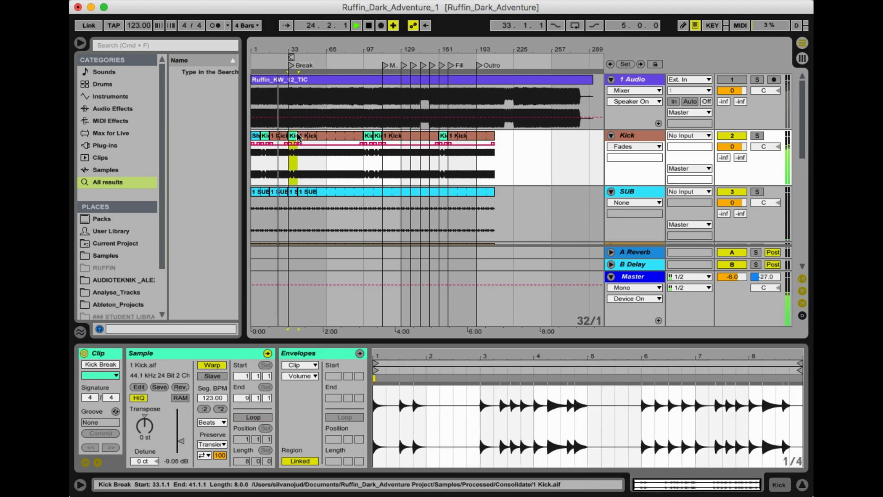
{"action": "left_click_drag", "start_coordinate": [298, 137], "coordinate": [336, 136]}
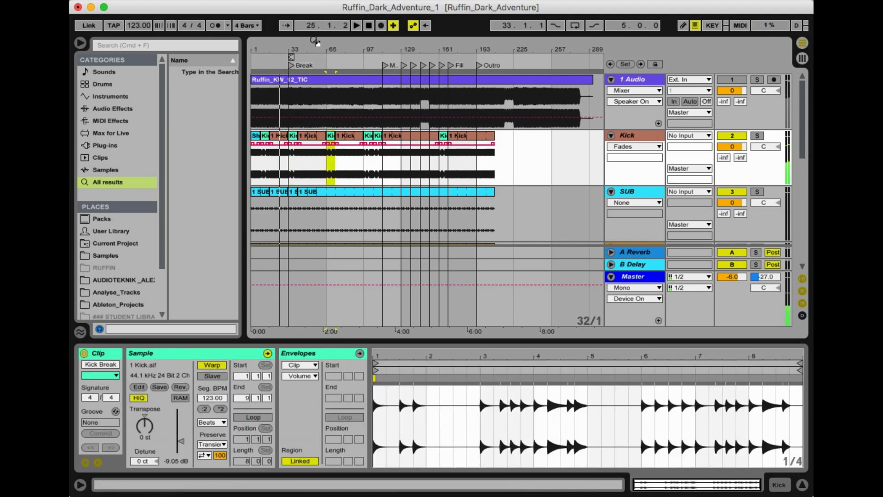
Step: Deactivate the section of the Clap clip from bar 33 to bar 49, using a 16-bar grid
{"action": "scroll", "coordinate": [302, 143], "scroll_direction": "down", "scroll_amount": 3}
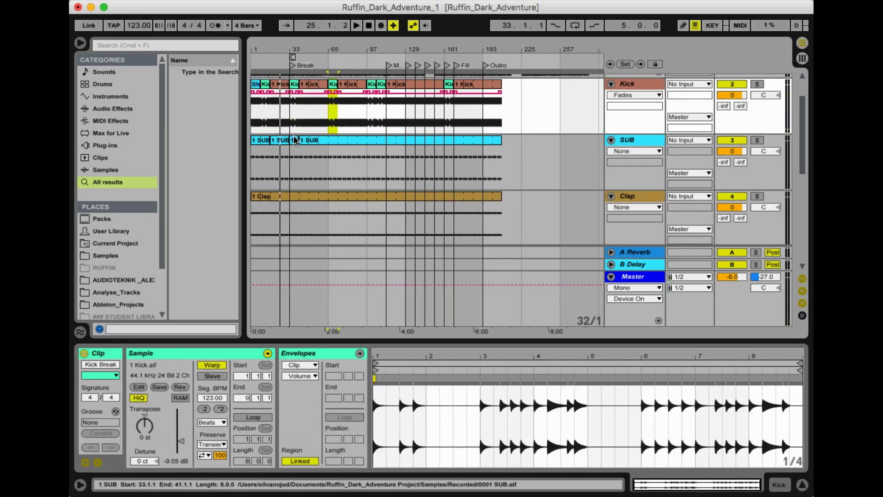
{"action": "scroll", "coordinate": [374, 181], "scroll_direction": "down", "scroll_amount": 3}
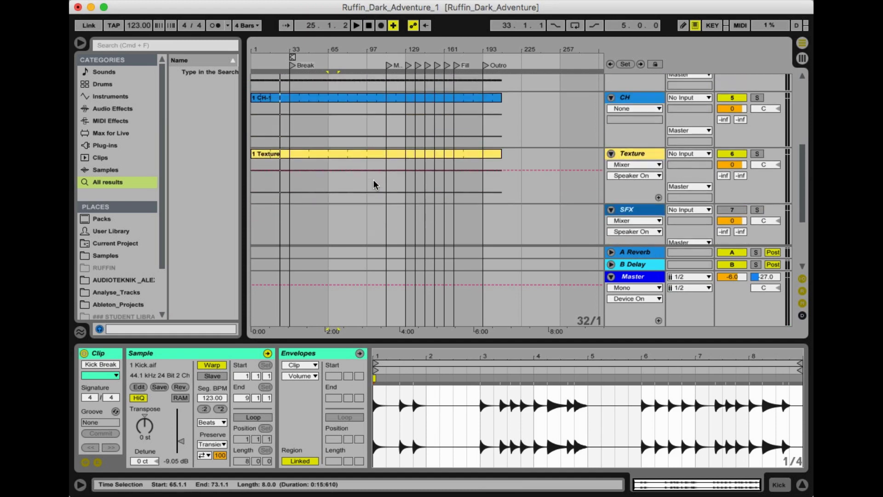
{"action": "scroll", "coordinate": [286, 202], "scroll_direction": "down", "scroll_amount": 3}
{"action": "left_click", "coordinate": [282, 139]}
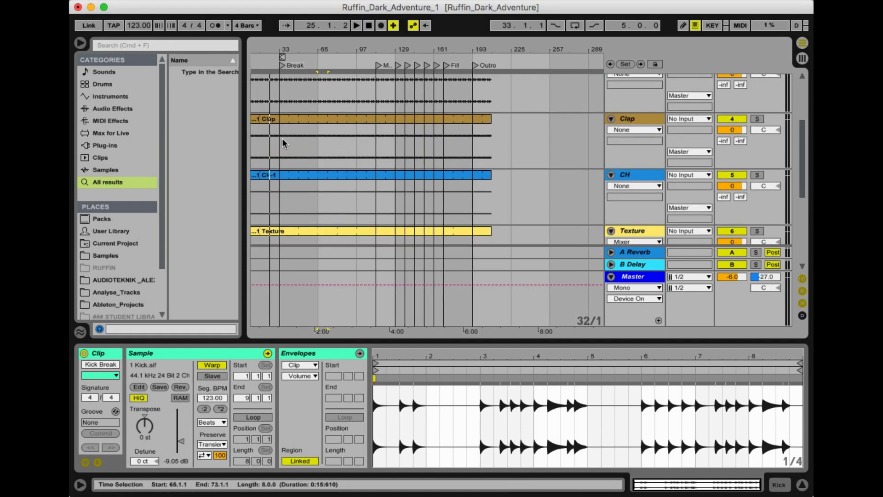
{"action": "left_click", "coordinate": [284, 138]}
{"action": "key", "text": "super+1"}
{"action": "key", "text": "super+1"}
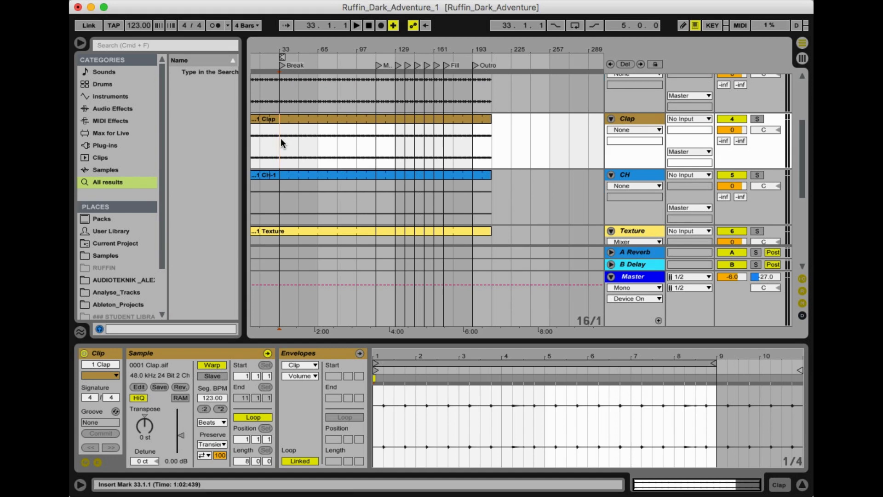
{"action": "key", "text": "super+2"}
{"action": "left_click_drag", "start_coordinate": [281, 139], "coordinate": [292, 139]}
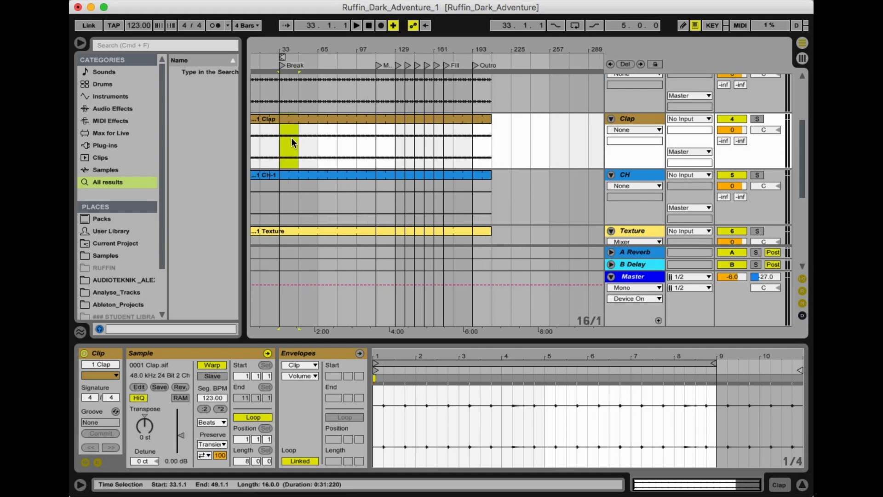
{"action": "key", "text": "super+e"}
Step: Deactivate the Clap sections at bars 81 to 97 and bars 137 to 153
{"action": "left_click", "coordinate": [341, 134]}
{"action": "key", "text": "super+v"}
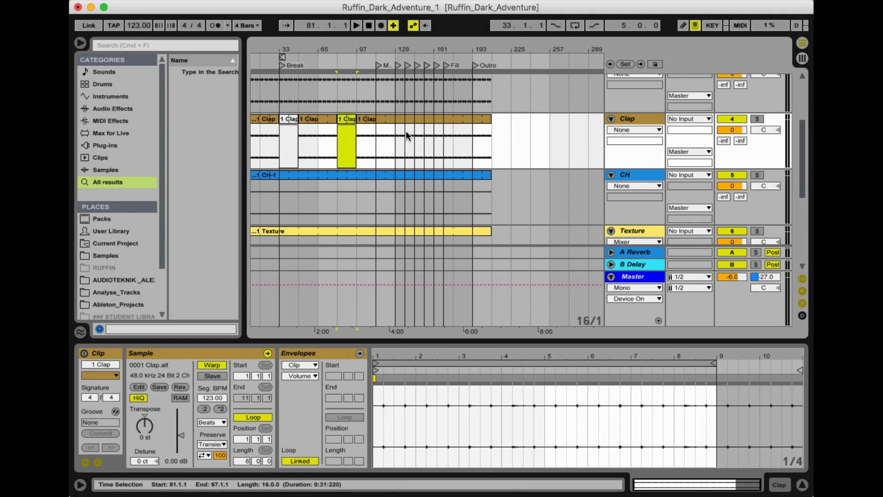
{"action": "left_click_drag", "start_coordinate": [406, 131], "coordinate": [427, 134]}
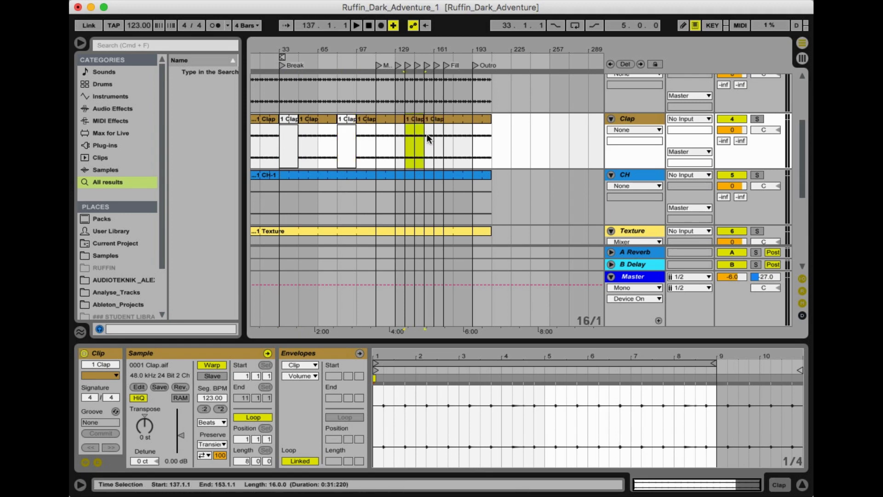
{"action": "key", "text": "0"}
{"action": "left_click", "coordinate": [287, 120]}
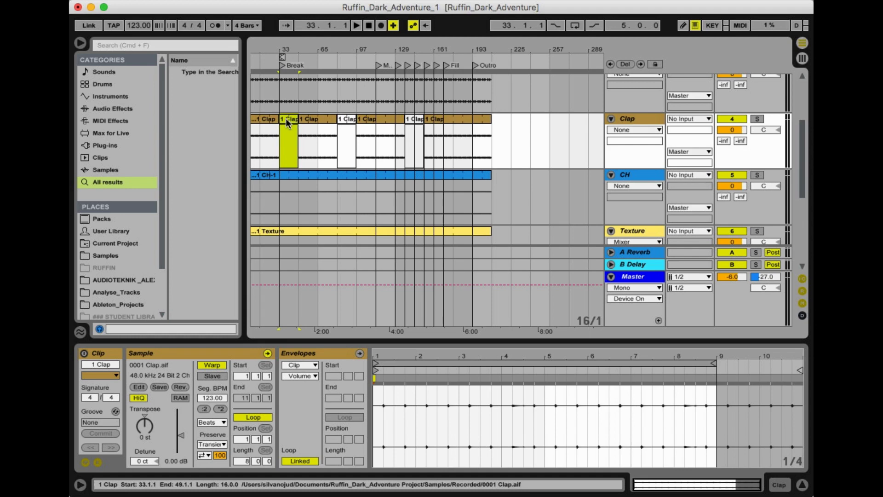
Step: Deactivate the 8-bar CH sections at bars 57 to 65, 97 to 105 and 121 to 129, using an 8-bar grid
{"action": "left_click", "coordinate": [303, 191]}
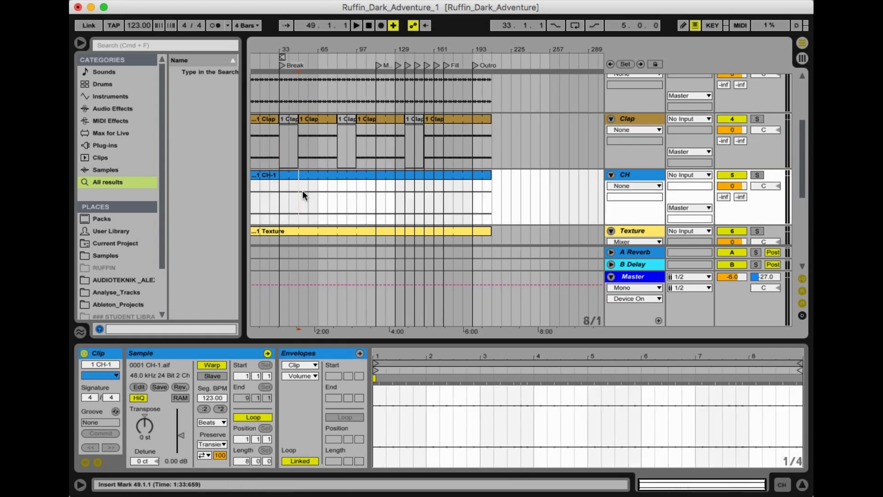
{"action": "left_click_drag", "start_coordinate": [308, 192], "coordinate": [316, 194]}
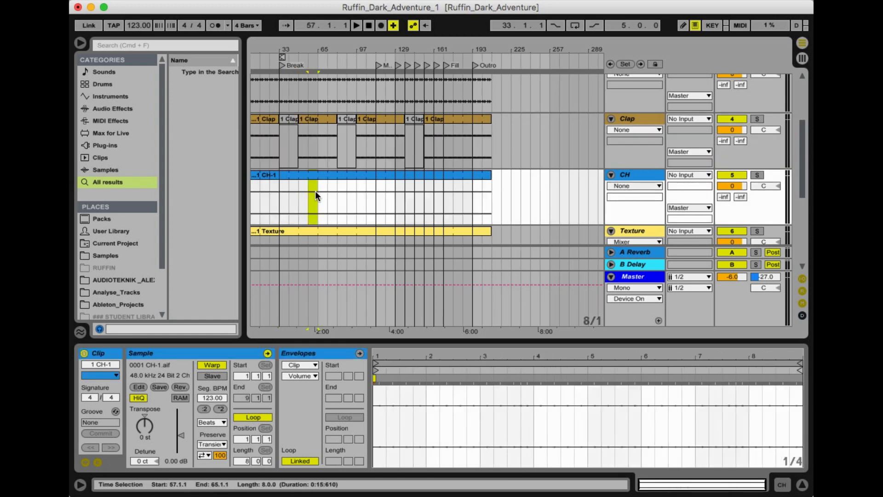
{"action": "key", "text": "super+e"}
{"action": "left_click_drag", "start_coordinate": [359, 189], "coordinate": [363, 189]}
{"action": "key", "text": "super+e"}
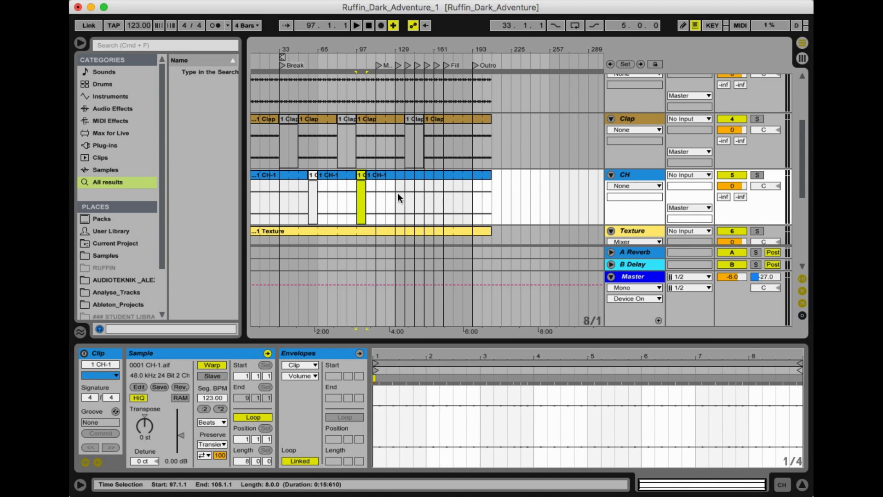
{"action": "left_click_drag", "start_coordinate": [387, 192], "coordinate": [390, 194]}
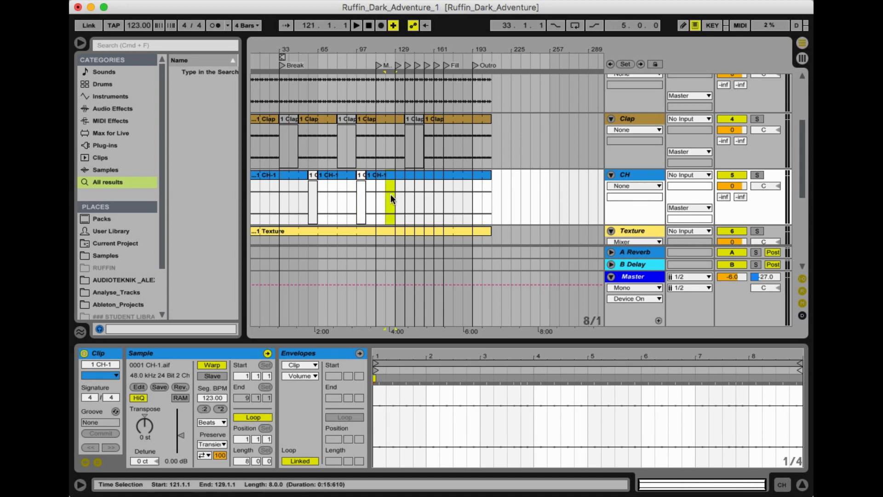
{"action": "key", "text": "super+e"}
Step: Select the whole Texture clip and play the arrangement from the start
{"action": "scroll", "coordinate": [342, 206], "scroll_direction": "down", "scroll_amount": 3}
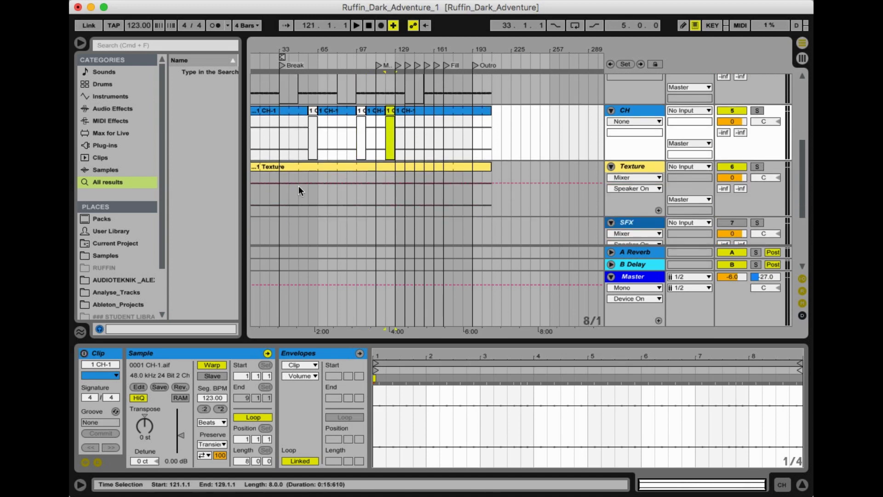
{"action": "left_click", "coordinate": [300, 185]}
{"action": "left_click", "coordinate": [314, 167]}
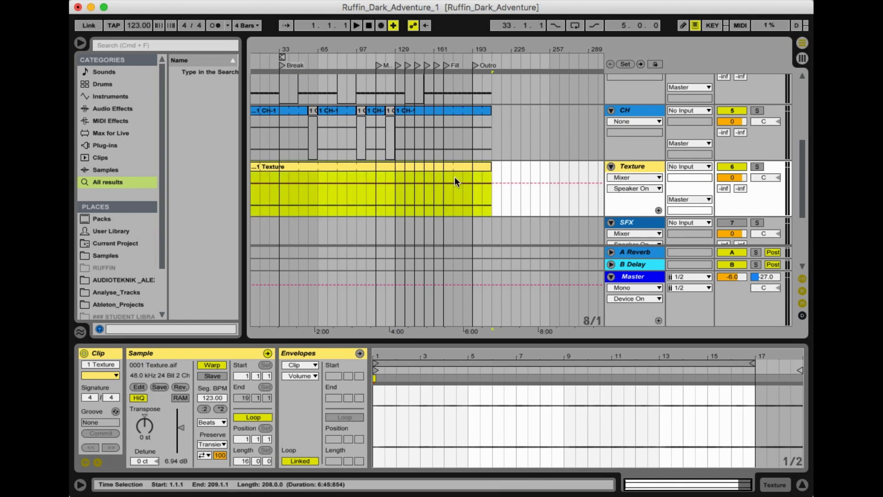
{"action": "left_click", "coordinate": [641, 169]}
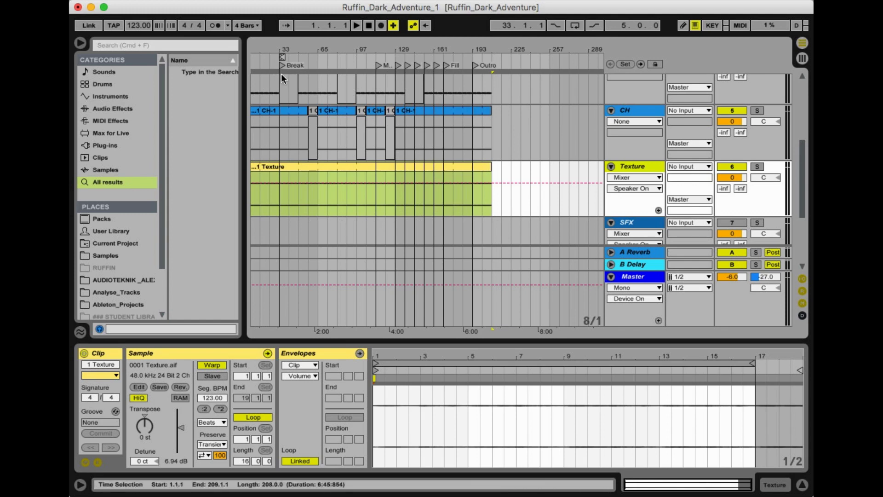
{"action": "scroll", "coordinate": [316, 115], "scroll_direction": "up", "scroll_amount": 8}
{"action": "key", "text": "space"}
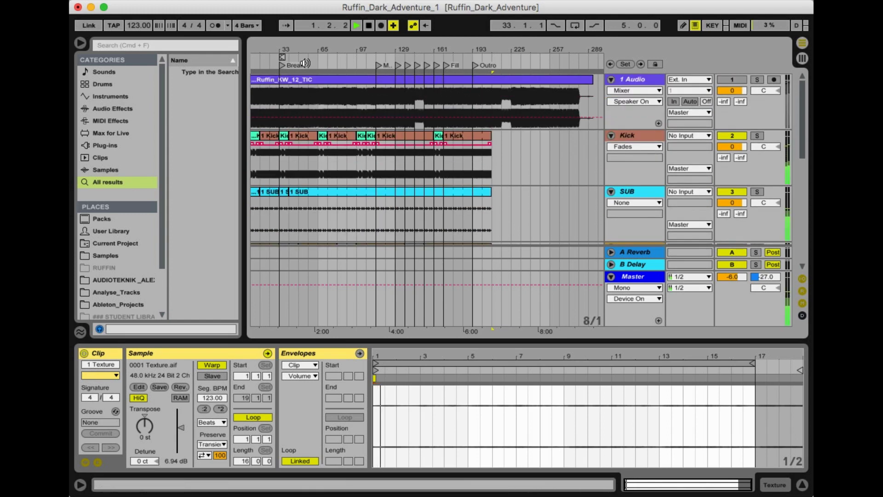
{"action": "left_click_drag", "start_coordinate": [304, 47], "coordinate": [313, 48]}
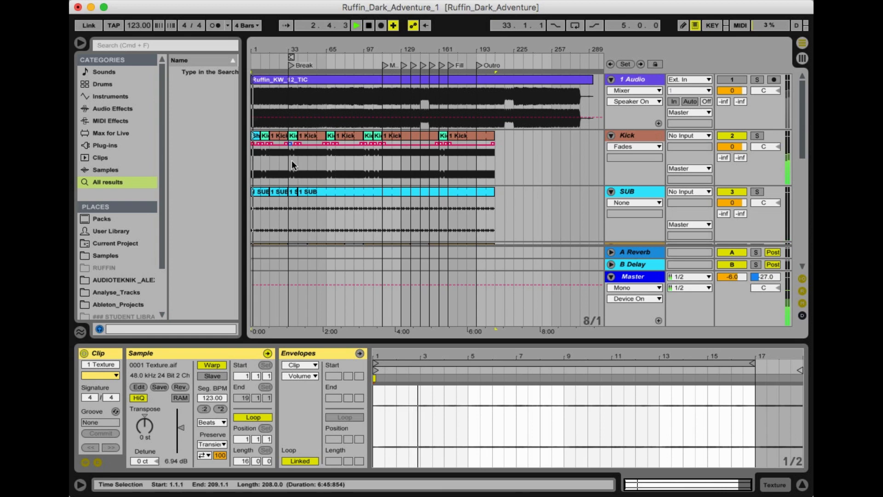
Step: Save the Live Set under the new name Ruffin_Dark_Adventure_1_Rough ARR
{"action": "key", "text": "super+shift+s"}
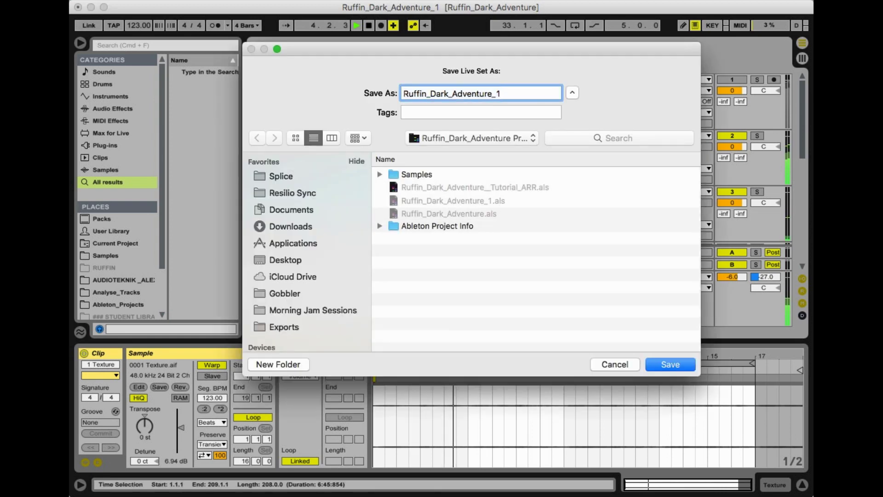
{"action": "type", "text": "_Rough ARR"}
{"action": "key", "text": "Return"}
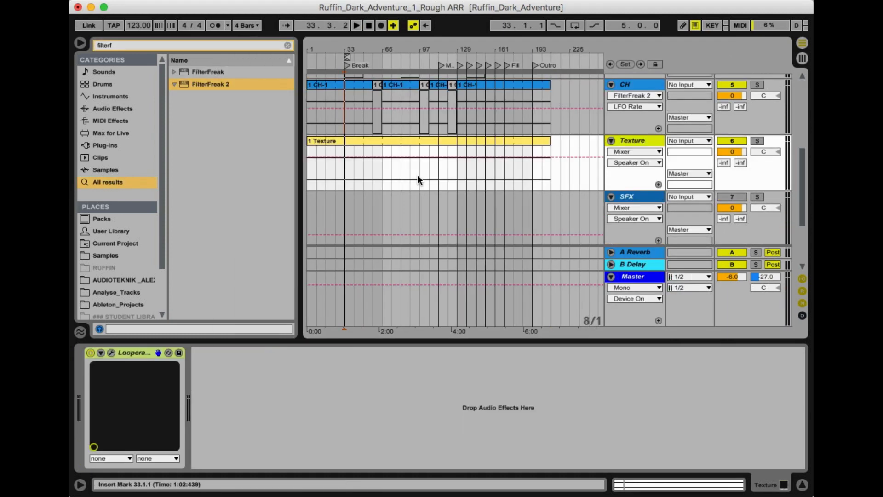
Step: Look at the original looping clips in Session View and return to the Arrangement View
{"action": "key", "text": "Tab"}
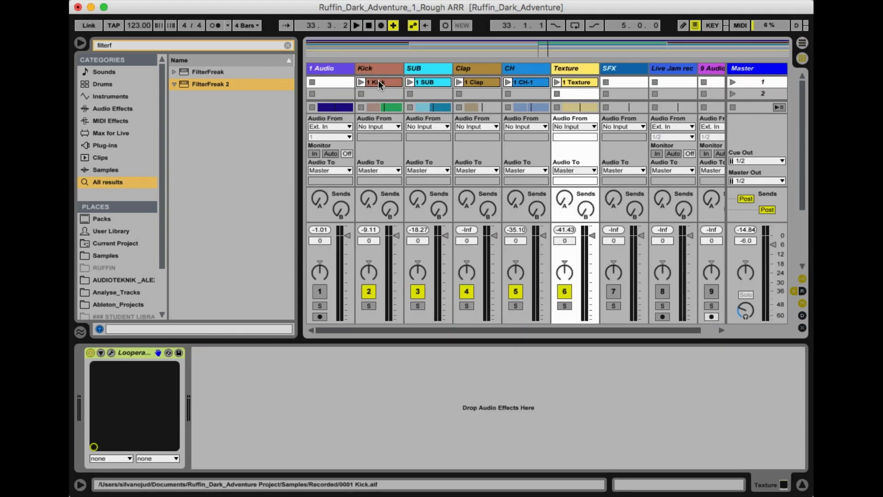
{"action": "key", "text": "Tab"}
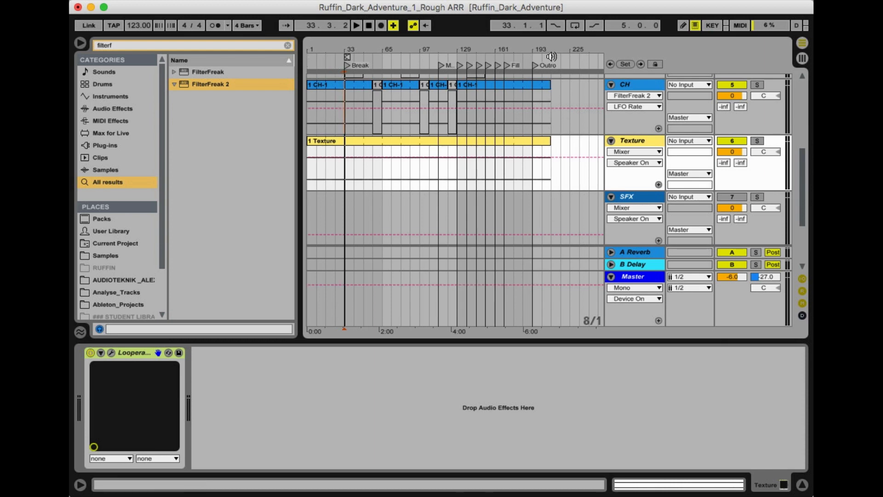
Step: Inspect the Kick, SUB and Clap clips around the break at bar 33, using a 16-bar grid
{"action": "left_click_drag", "start_coordinate": [553, 54], "coordinate": [470, 54]}
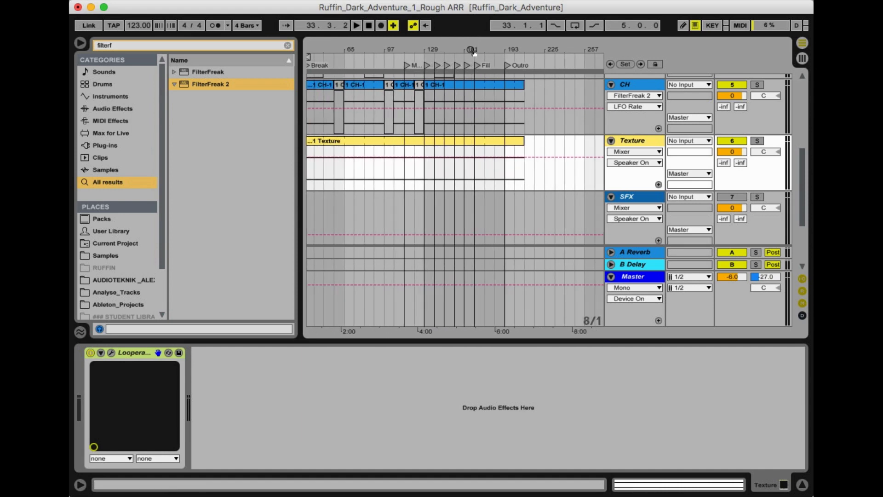
{"action": "key", "text": "super+2"}
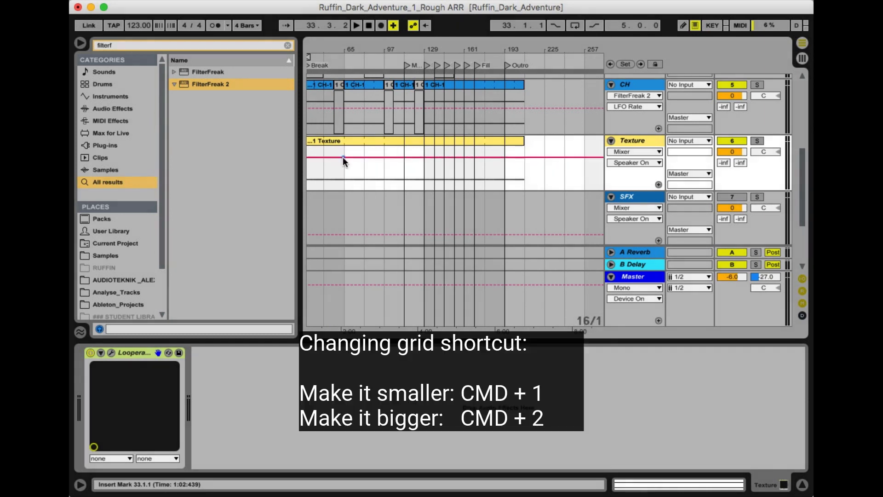
{"action": "left_click_drag", "start_coordinate": [341, 50], "coordinate": [383, 47]}
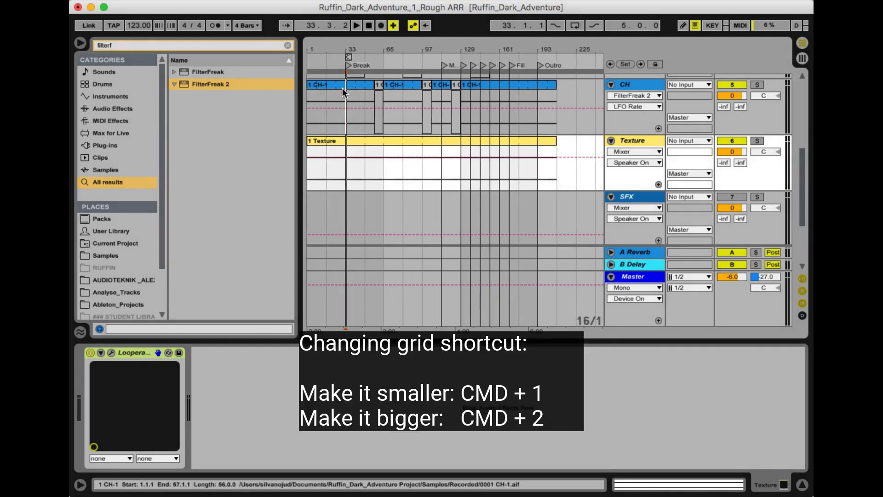
{"action": "scroll", "coordinate": [352, 89], "scroll_direction": "up", "scroll_amount": 5}
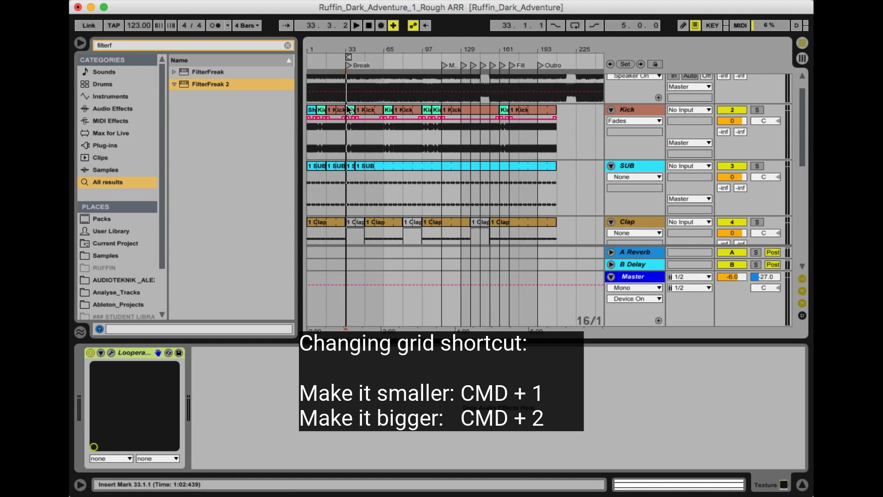
{"action": "left_click", "coordinate": [338, 110]}
{"action": "scroll", "coordinate": [340, 154], "scroll_direction": "up", "scroll_amount": 1}
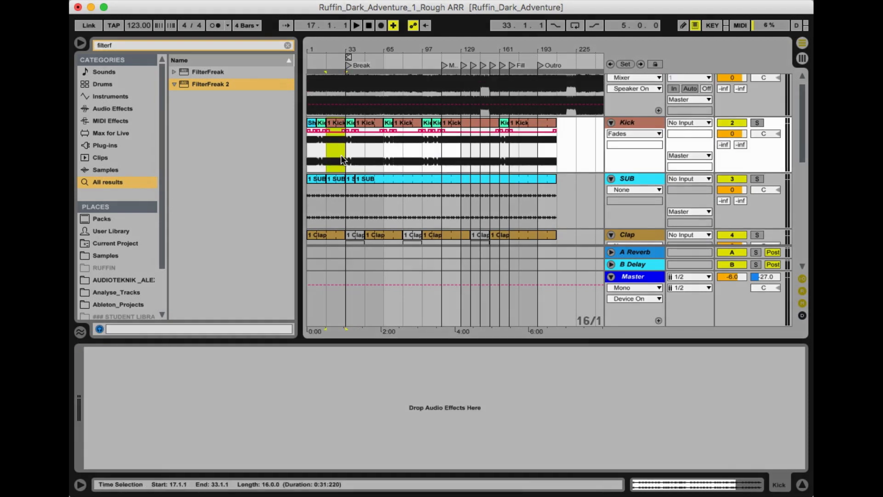
{"action": "left_click", "coordinate": [352, 121]}
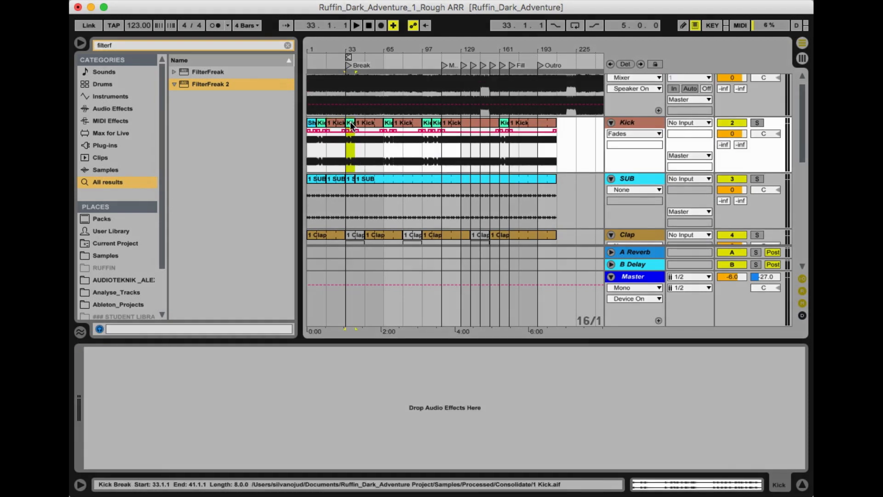
{"action": "left_click", "coordinate": [310, 124]}
{"action": "double_click", "coordinate": [310, 126]}
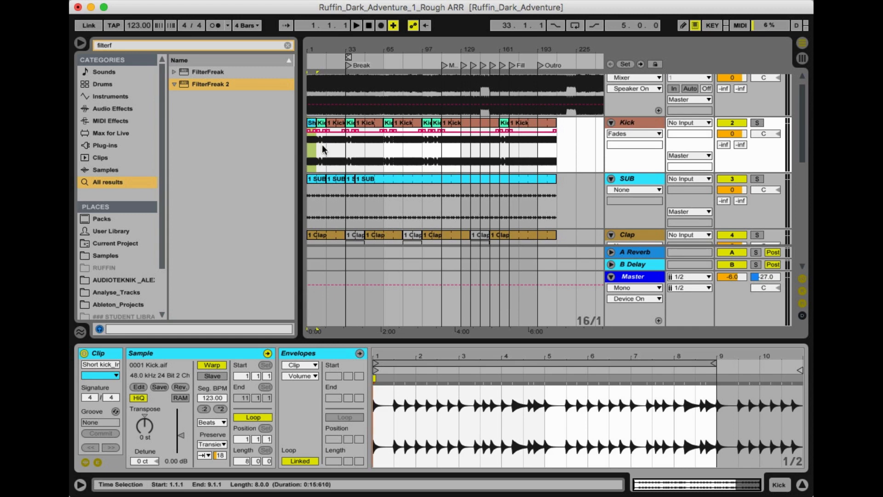
{"action": "left_click", "coordinate": [316, 187]}
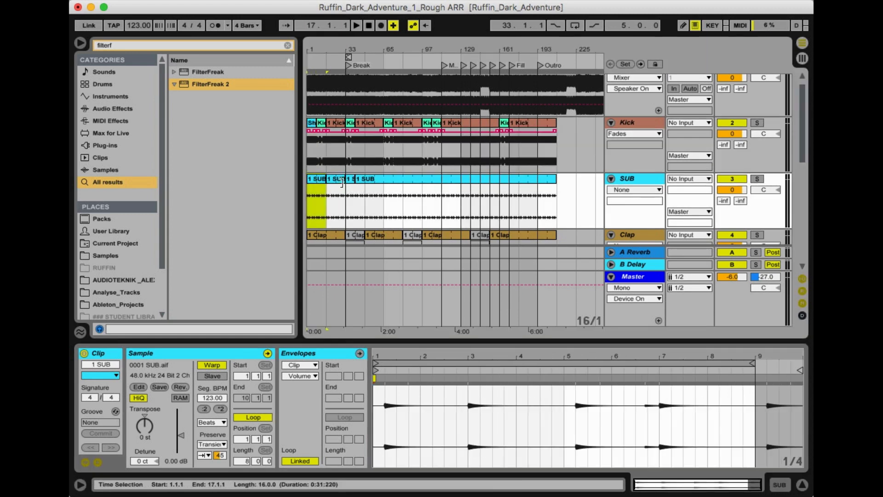
{"action": "scroll", "coordinate": [349, 197], "scroll_direction": "down", "scroll_amount": 3}
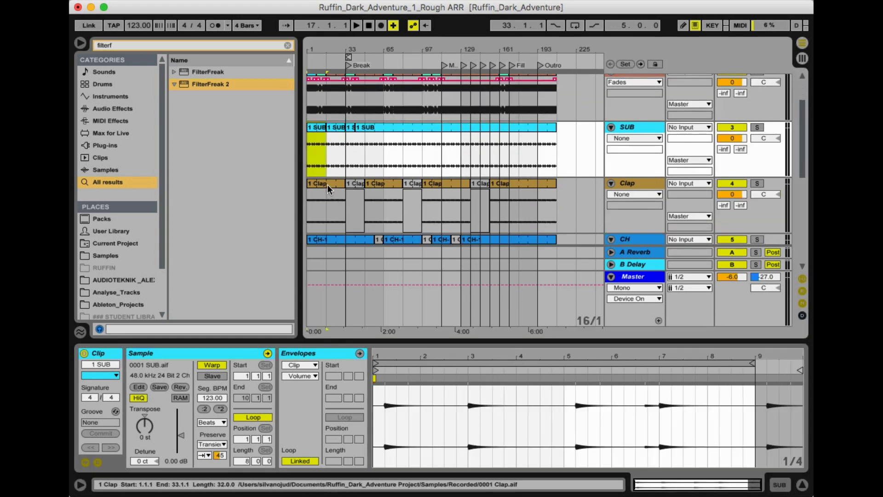
{"action": "left_click", "coordinate": [327, 184]}
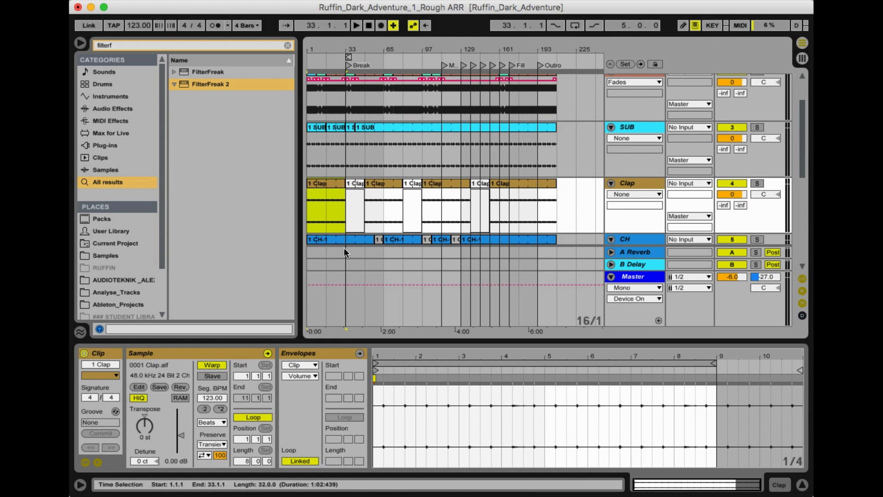
Step: Deactivate the 8-bar CH sections at bars 25 to 33 and 169 to 177, using an 8-bar grid
{"action": "scroll", "coordinate": [345, 235], "scroll_direction": "down", "scroll_amount": 2}
{"action": "left_click", "coordinate": [346, 211]}
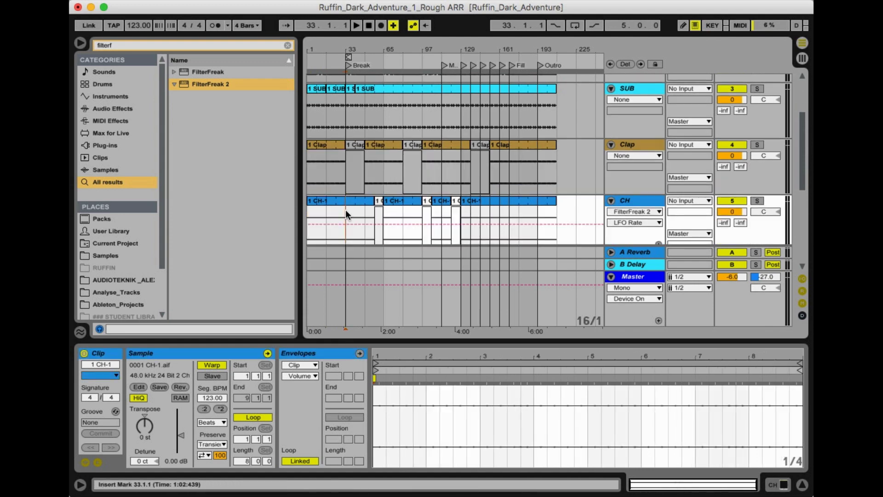
{"action": "mouse_move", "coordinate": [338, 210]}
{"action": "left_mouse_down"}
{"action": "mouse_move", "coordinate": [355, 210]}
{"action": "mouse_move", "coordinate": [342, 209]}
{"action": "left_mouse_up"}
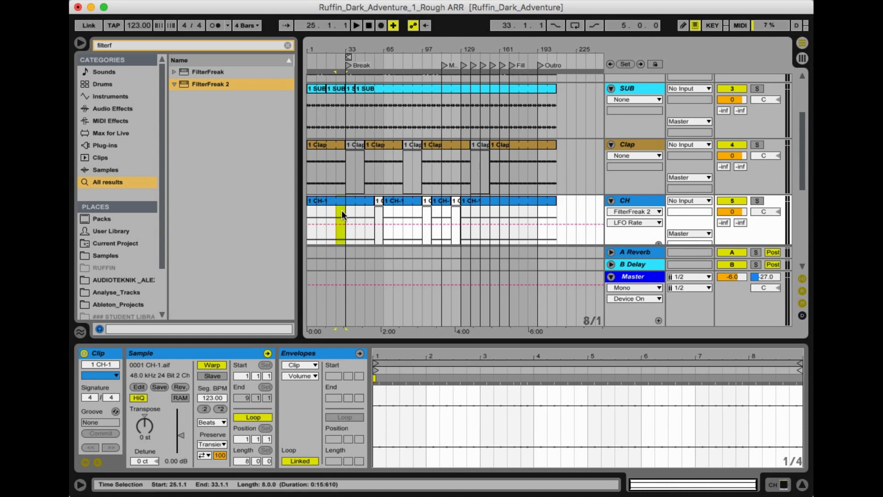
{"action": "key", "text": "0"}
{"action": "left_click_drag", "start_coordinate": [510, 208], "coordinate": [515, 208]}
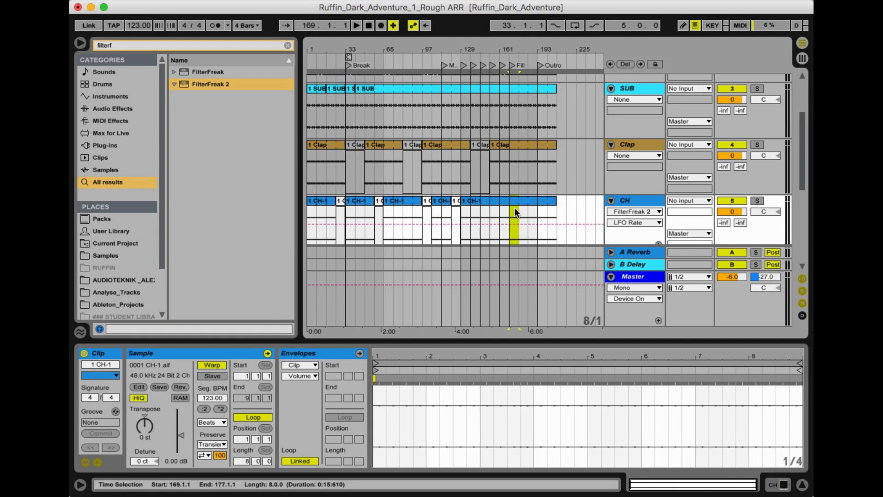
{"action": "key", "text": "0"}
Step: Look over the full arrangement, comparing the Kick, SUB, Clap and CH sections with the reference track
{"action": "scroll", "coordinate": [505, 193], "scroll_direction": "up", "scroll_amount": 5}
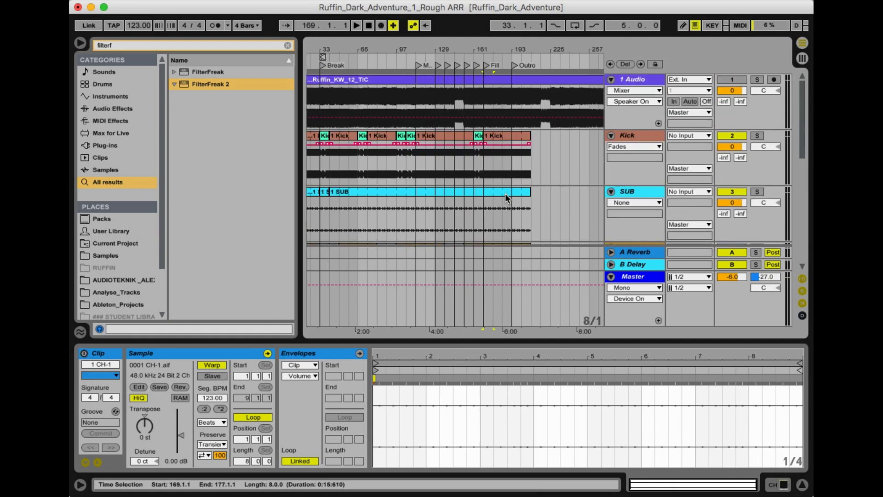
{"action": "scroll", "coordinate": [505, 193], "scroll_direction": "right", "scroll_amount": 1}
{"action": "scroll", "coordinate": [505, 193], "scroll_direction": "down", "scroll_amount": 5}
{"action": "scroll", "coordinate": [505, 193], "scroll_direction": "left", "scroll_amount": 2}
{"action": "scroll", "coordinate": [505, 193], "scroll_direction": "up", "scroll_amount": 5}
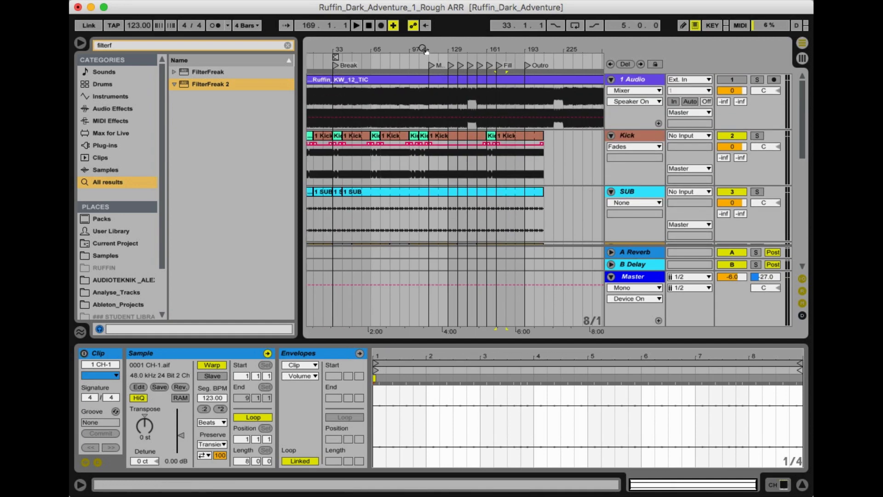
{"action": "left_click_drag", "start_coordinate": [422, 48], "coordinate": [422, 41]}
{"action": "scroll", "coordinate": [367, 154], "scroll_direction": "down", "scroll_amount": 5}
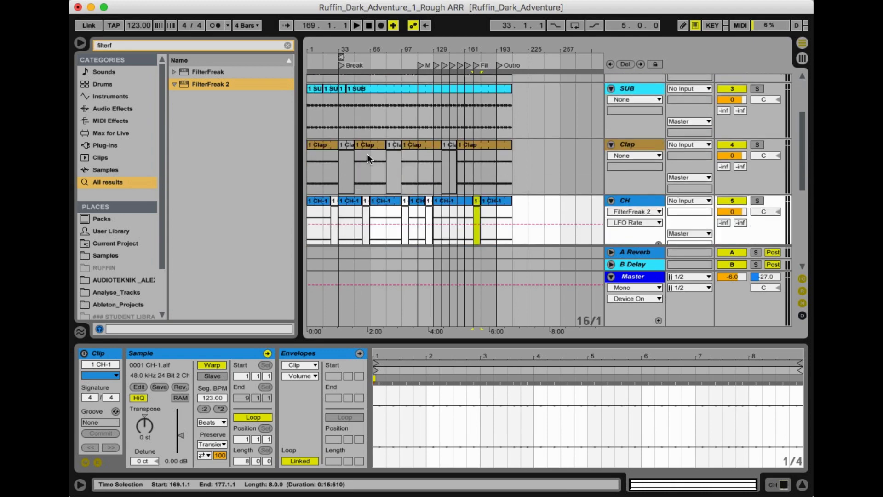
{"action": "scroll", "coordinate": [367, 153], "scroll_direction": "down", "scroll_amount": 2}
{"action": "scroll", "coordinate": [367, 153], "scroll_direction": "up", "scroll_amount": 6}
{"action": "scroll", "coordinate": [368, 153], "scroll_direction": "up", "scroll_amount": 1}
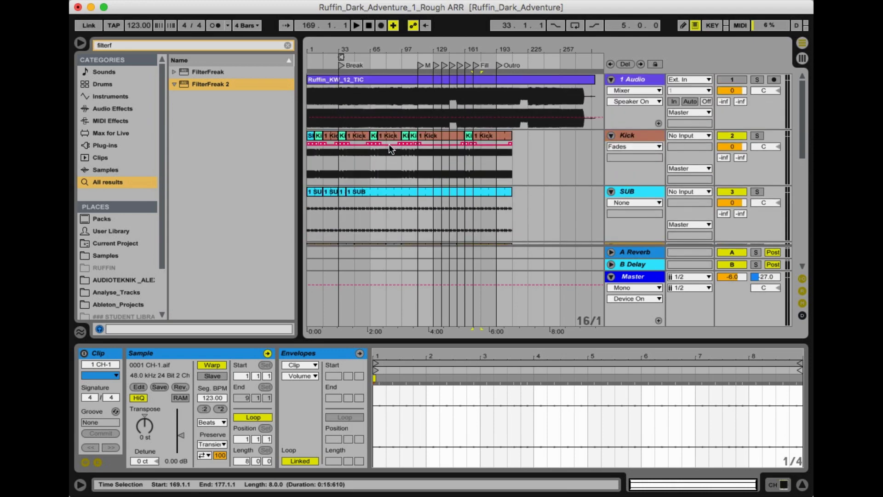
{"action": "scroll", "coordinate": [381, 158], "scroll_direction": "down", "scroll_amount": 6}
Step: Inspect the Texture clip and the SFX clips in Session View
{"action": "key", "text": "Tab"}
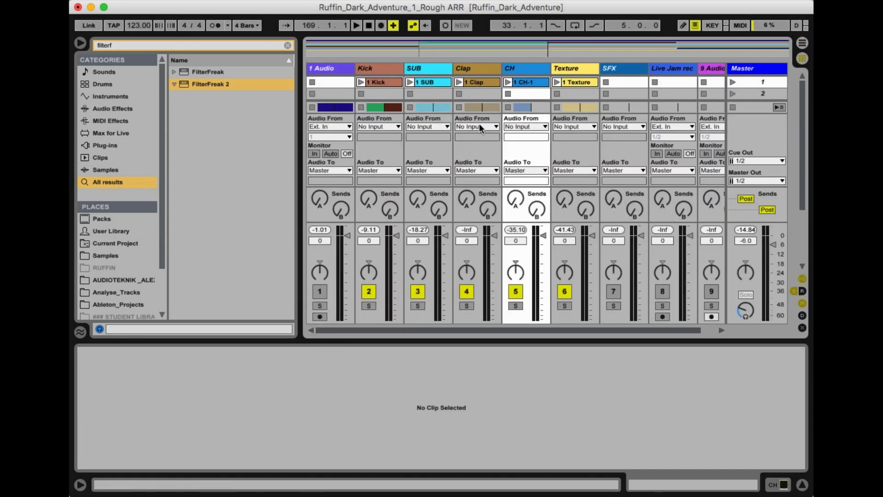
{"action": "scroll", "coordinate": [542, 79], "scroll_direction": "right", "scroll_amount": 1}
{"action": "left_click", "coordinate": [547, 80]}
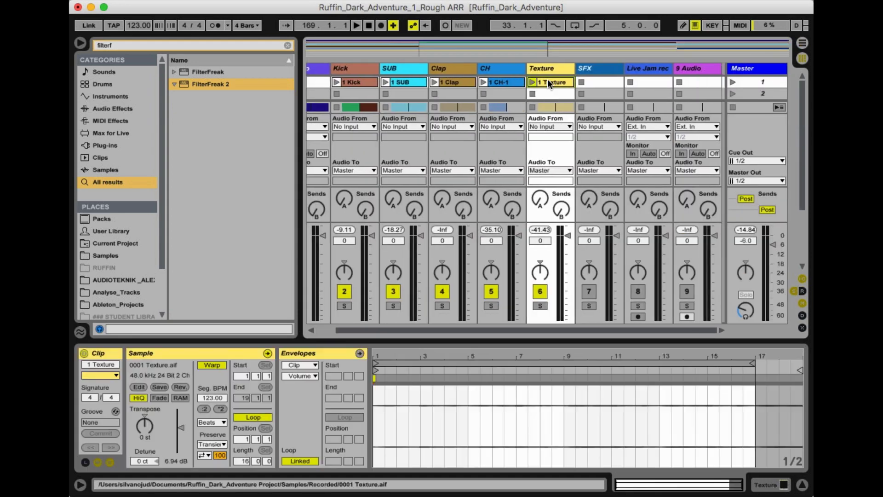
{"action": "scroll", "coordinate": [603, 84], "scroll_direction": "down", "scroll_amount": 5}
{"action": "scroll", "coordinate": [603, 85], "scroll_direction": "left", "scroll_amount": 1}
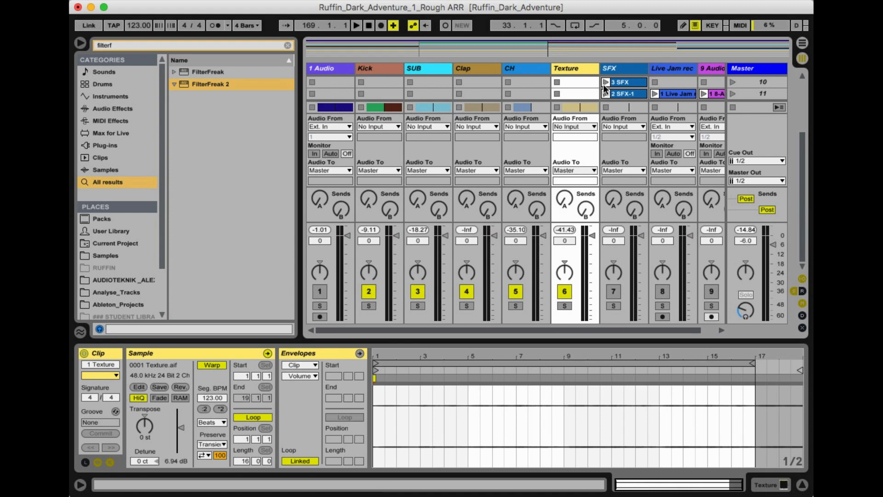
{"action": "scroll", "coordinate": [604, 85], "scroll_direction": "up", "scroll_amount": 1}
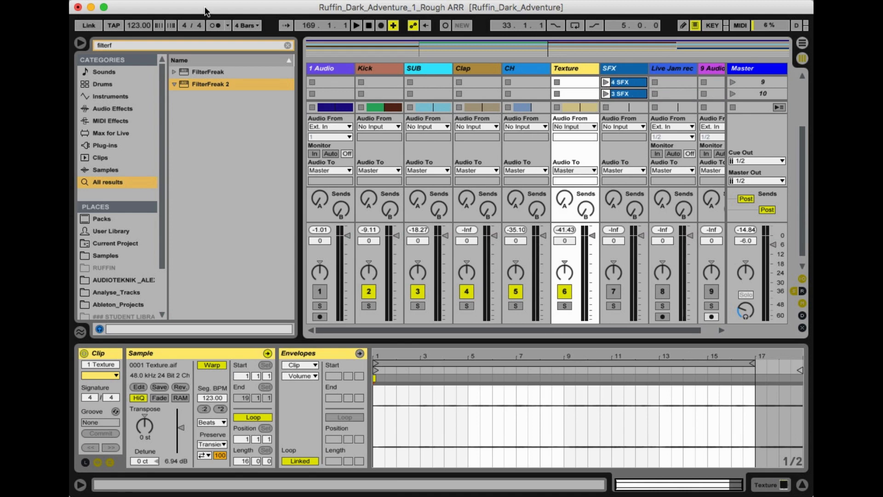
Step: Clear the browser search and narrow the browser so that all the session tracks fit
{"action": "left_click", "coordinate": [288, 45]}
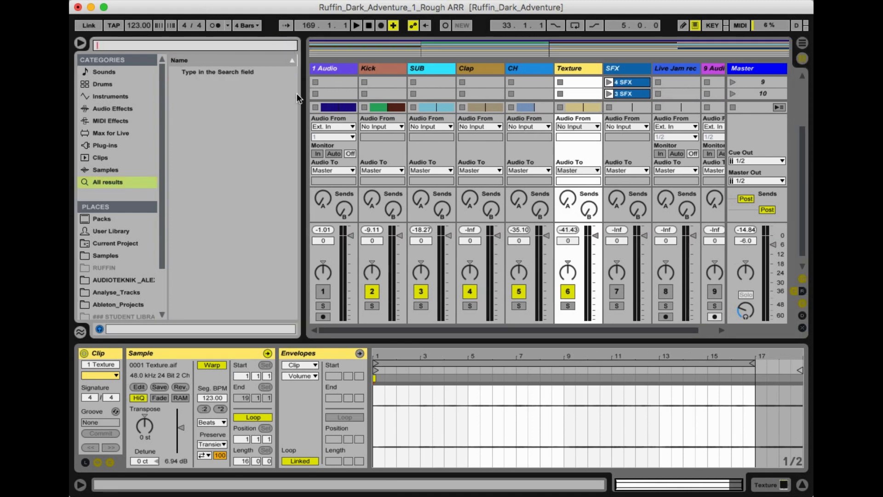
{"action": "left_click_drag", "start_coordinate": [300, 92], "coordinate": [216, 87]}
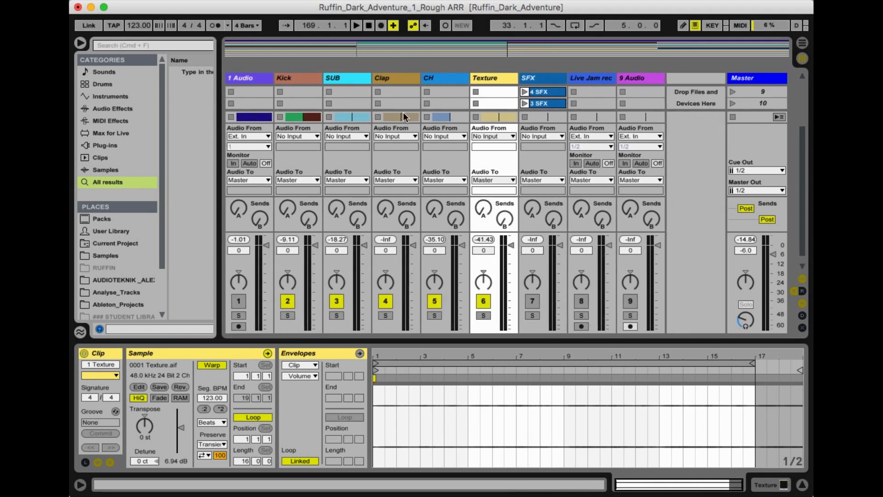
{"action": "scroll", "coordinate": [501, 93], "scroll_direction": "up", "scroll_amount": 8}
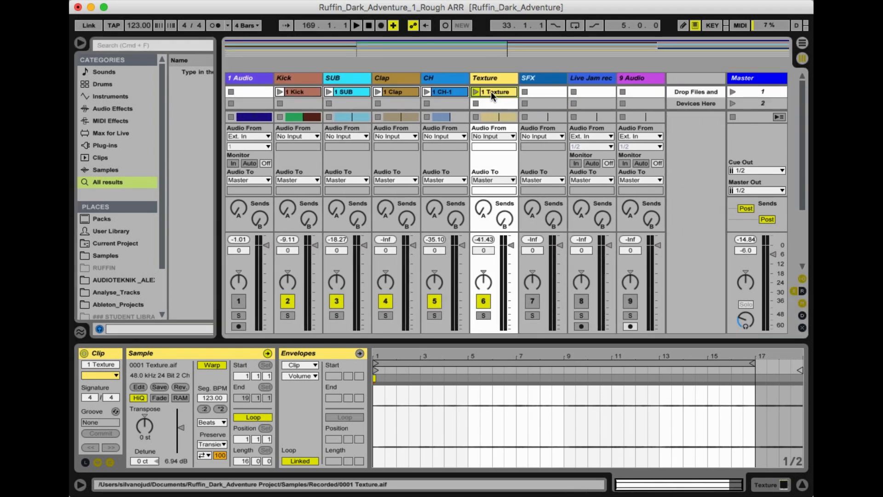
{"action": "scroll", "coordinate": [515, 93], "scroll_direction": "down", "scroll_amount": 6}
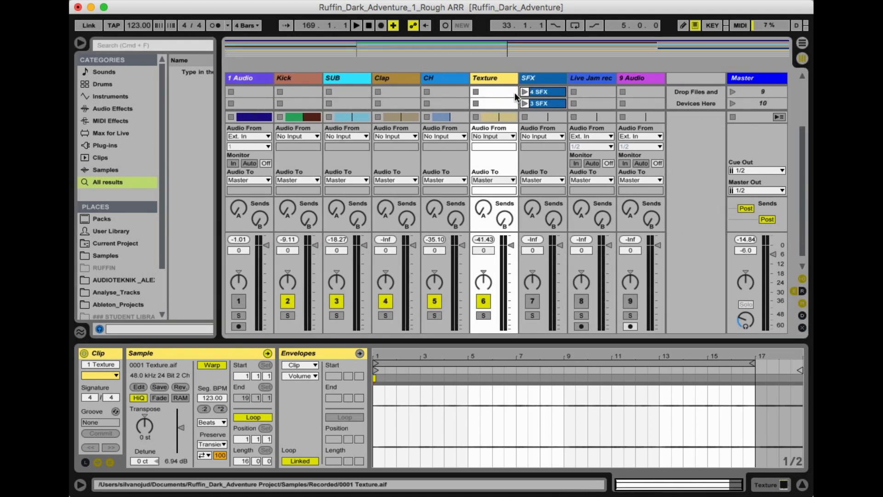
Step: Activate the Live Jam recording track and open its clip in scene 11
{"action": "left_click", "coordinate": [597, 80]}
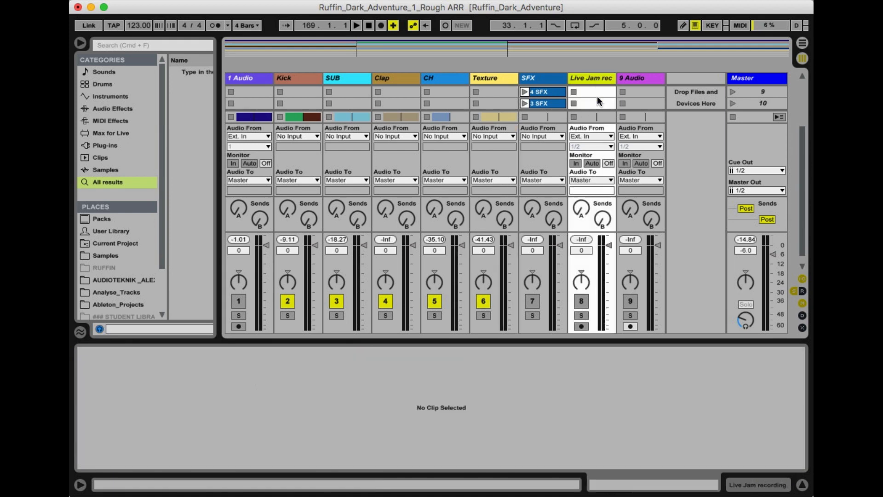
{"action": "scroll", "coordinate": [597, 96], "scroll_direction": "down", "scroll_amount": 1}
{"action": "left_click", "coordinate": [597, 96]}
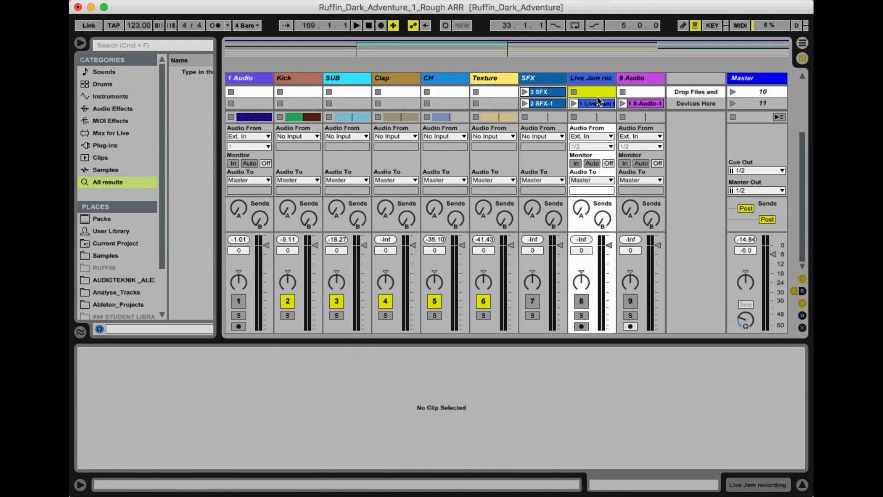
{"action": "left_click", "coordinate": [583, 301]}
{"action": "left_click", "coordinate": [592, 104]}
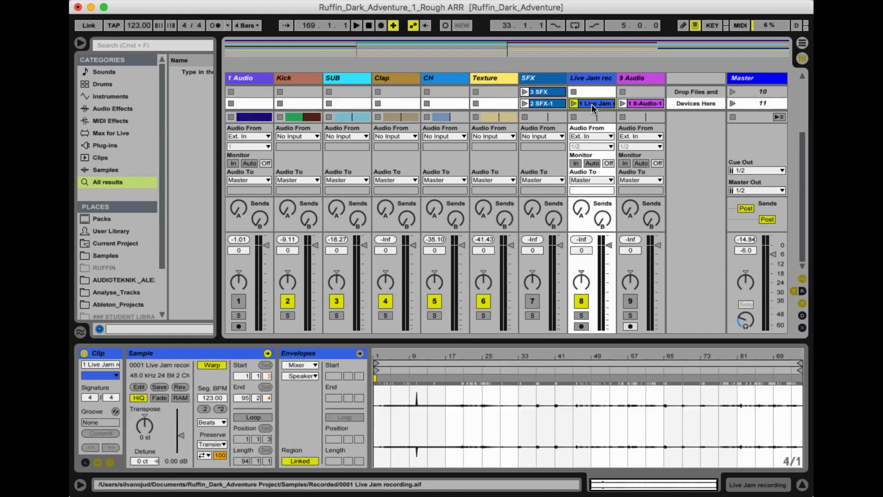
Step: Show the Live Jam recording track in Arrangement View and place the insert marker at bar 49
{"action": "key", "text": "Tab"}
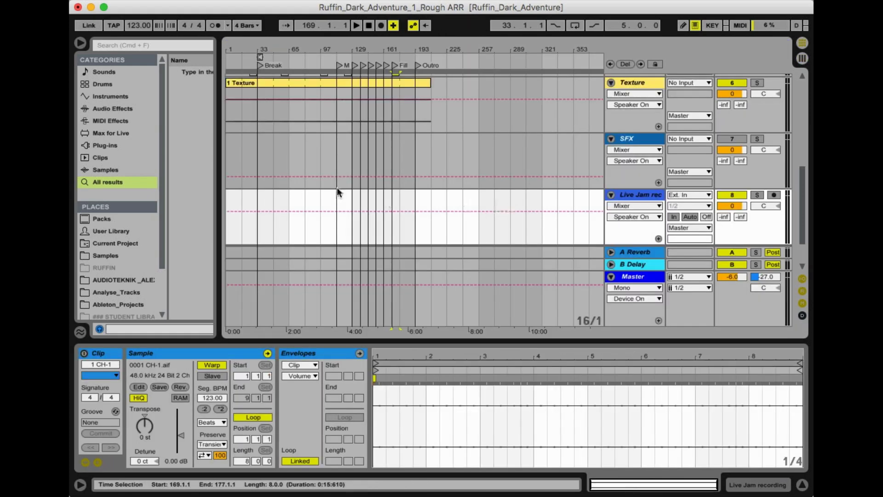
{"action": "key", "text": "Tab"}
{"action": "key", "text": "Tab"}
{"action": "left_click_drag", "start_coordinate": [591, 104], "coordinate": [269, 216]}
Step: Turn on looping for the Live Jam recording clip in Session View and launch it
{"action": "key", "text": "Tab"}
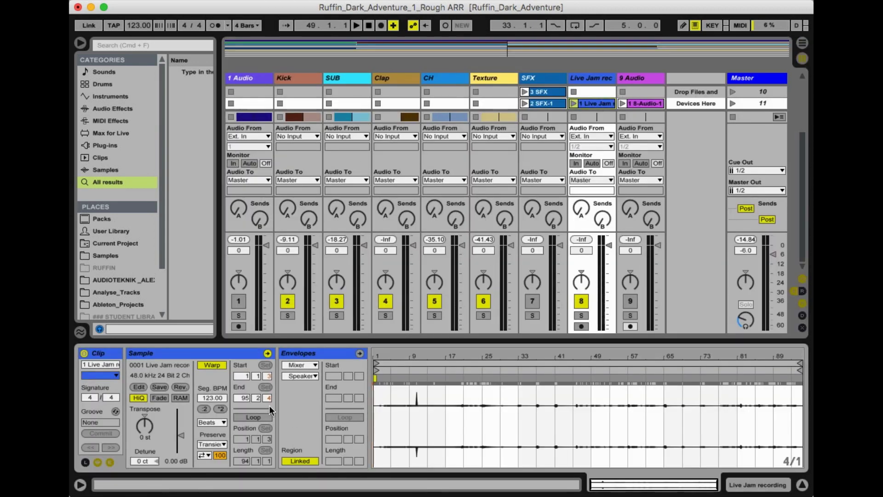
{"action": "left_click", "coordinate": [263, 416]}
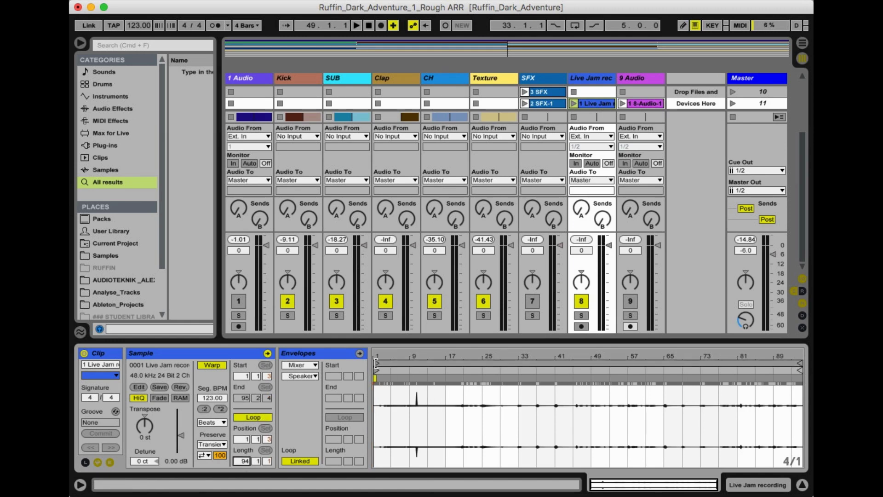
{"action": "left_click", "coordinate": [574, 104]}
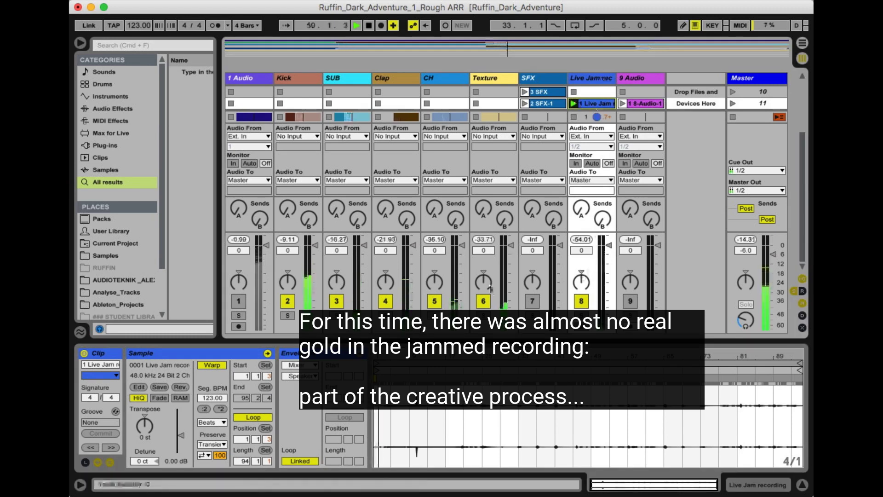
Step: Raise the Live Jam recording clip's gain to 4.06 dB while it plays
{"action": "left_click", "coordinate": [498, 79]}
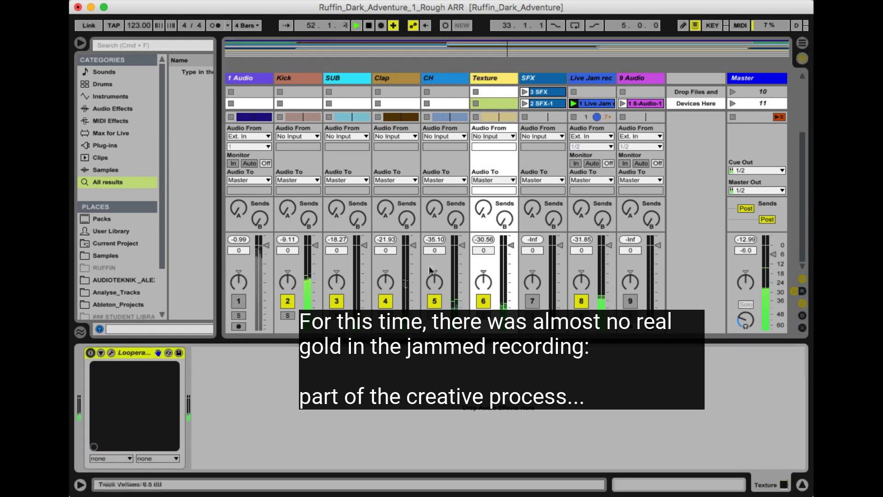
{"action": "left_click", "coordinate": [607, 104]}
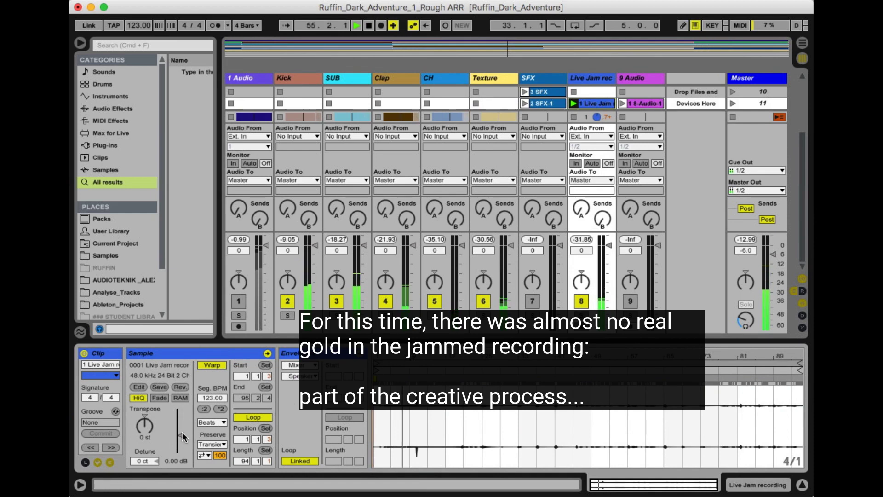
{"action": "left_click_drag", "start_coordinate": [182, 432], "coordinate": [183, 429]}
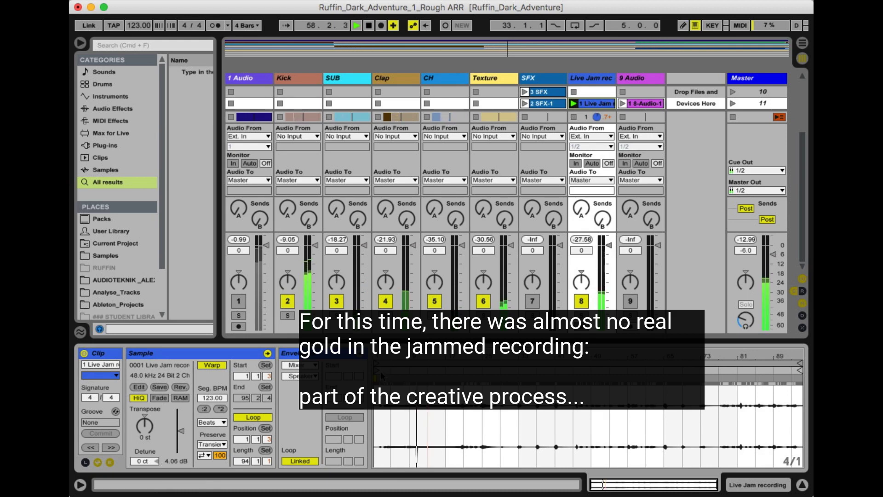
Step: Set the Live Jam recording track's volume to -6.2 dB while its clip plays, and stop playback
{"action": "left_click_drag", "start_coordinate": [610, 244], "coordinate": [610, 262]}
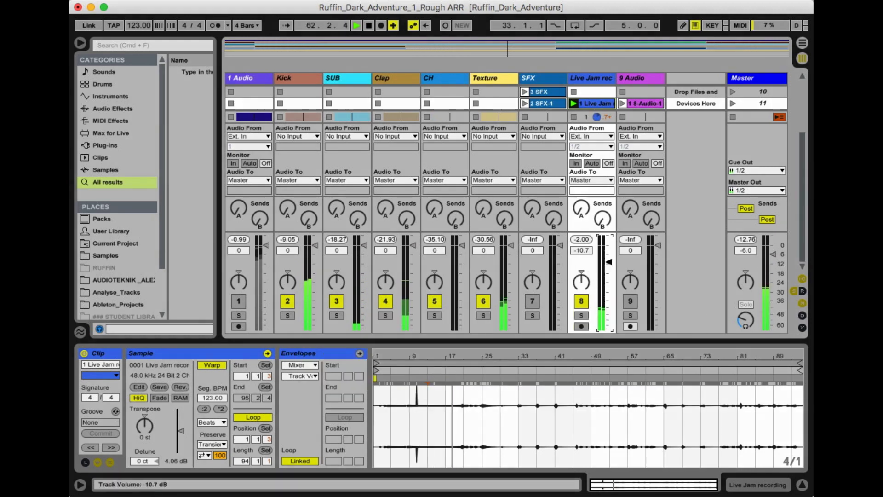
{"action": "left_click_drag", "start_coordinate": [609, 262], "coordinate": [611, 254]}
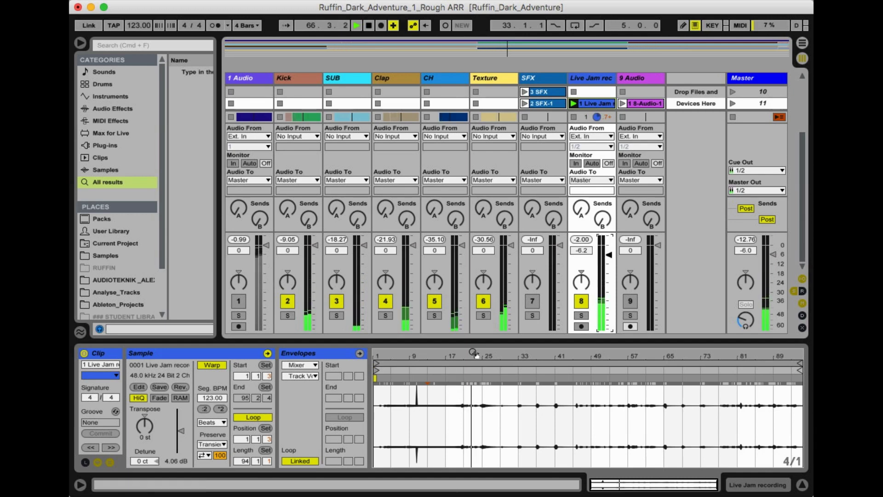
{"action": "left_click_drag", "start_coordinate": [474, 355], "coordinate": [474, 377]}
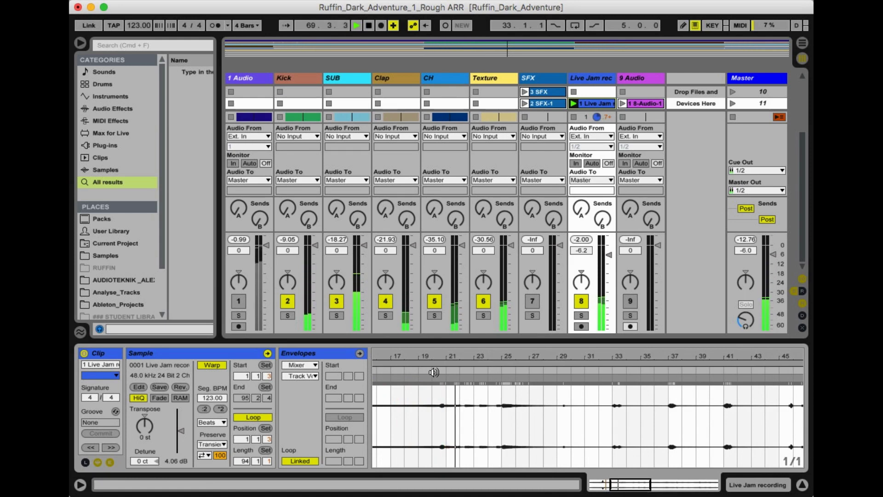
{"action": "key", "text": "space"}
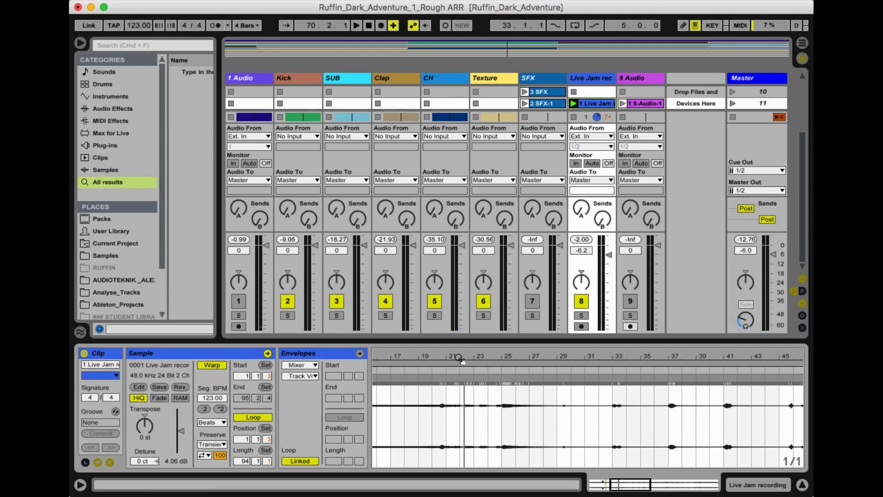
{"action": "left_click_drag", "start_coordinate": [461, 359], "coordinate": [460, 380]}
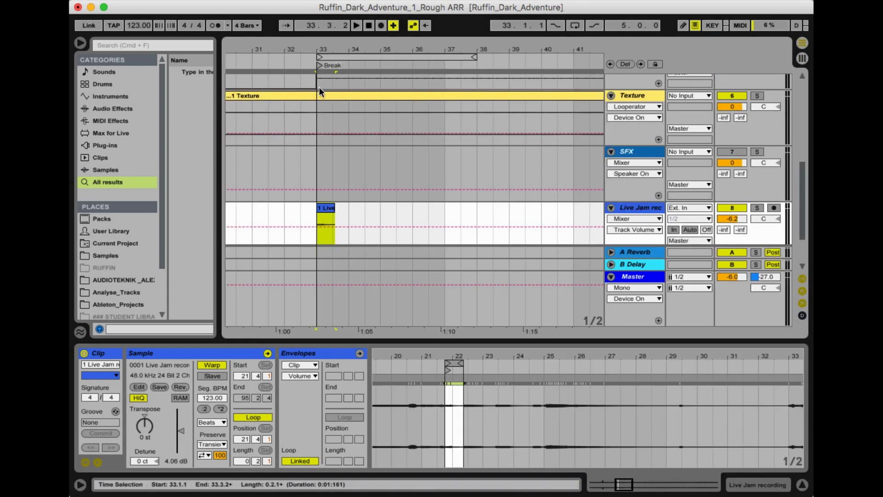
Step: Play the arrangement from bar 25, shortly before the Break locator
{"action": "left_click_drag", "start_coordinate": [318, 49], "coordinate": [364, 35]}
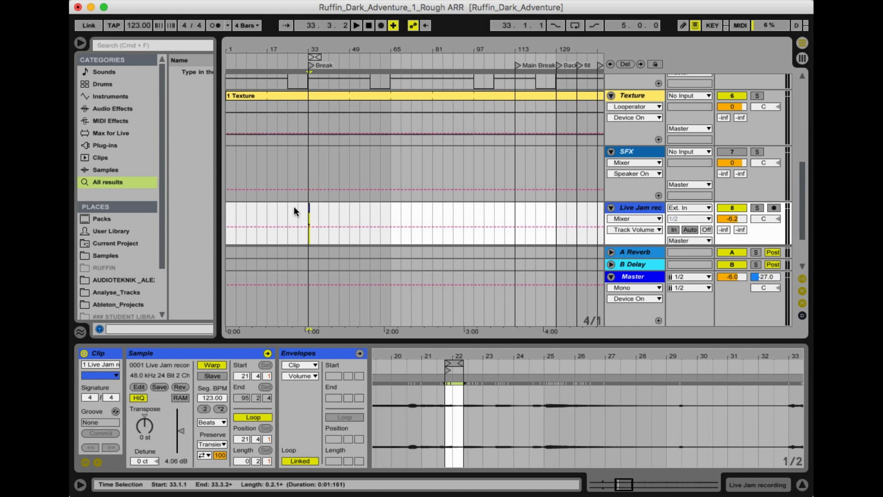
{"action": "scroll", "coordinate": [295, 212], "scroll_direction": "up", "scroll_amount": 5}
{"action": "left_click", "coordinate": [289, 63]}
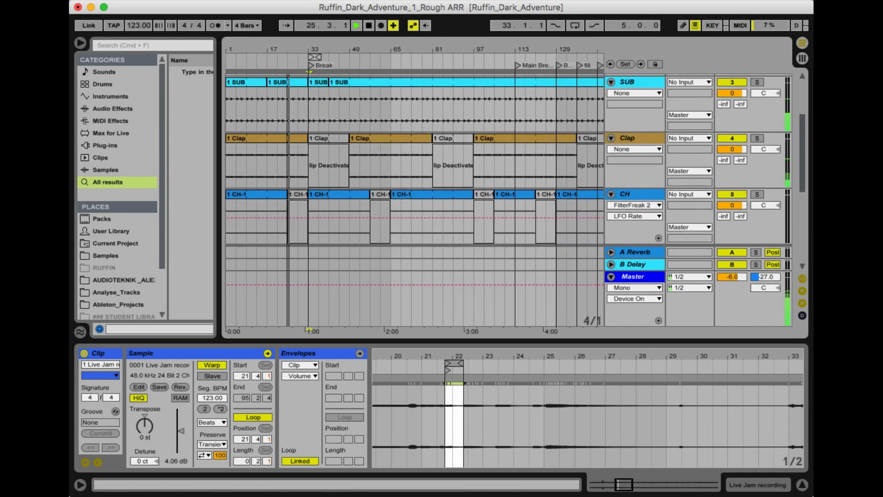
{"action": "left_click_drag", "start_coordinate": [288, 49], "coordinate": [288, 30]}
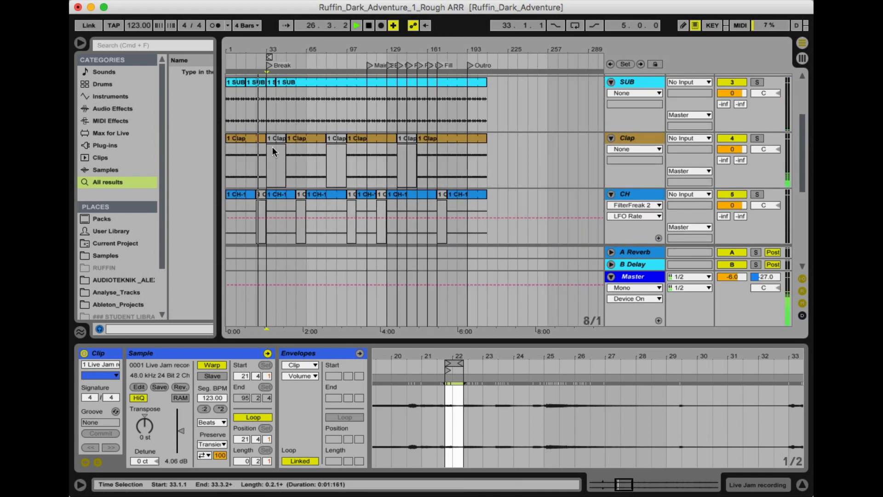
Step: Stop playback and insert eight bars of silence across the arrangement at bar 33, using the Kick track's bars 33 to 41
{"action": "scroll", "coordinate": [272, 146], "scroll_direction": "up", "scroll_amount": 4}
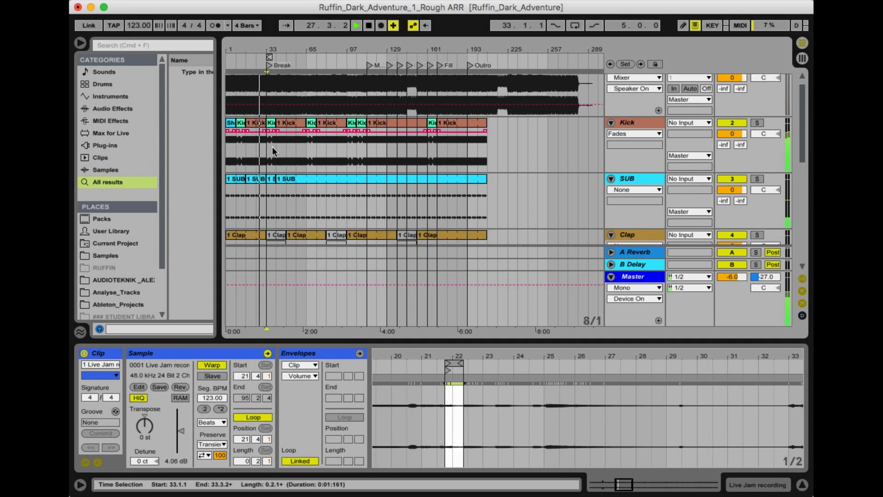
{"action": "left_click", "coordinate": [268, 141]}
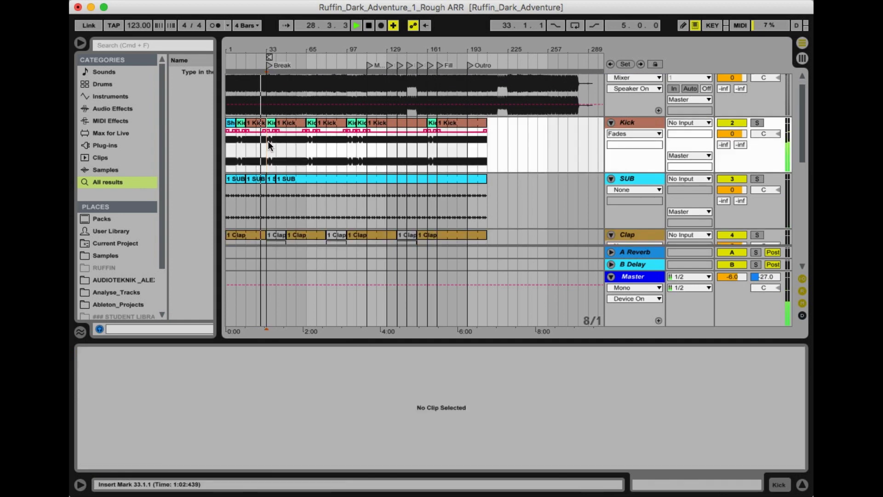
{"action": "key", "text": "super+2"}
{"action": "key", "text": "super+1"}
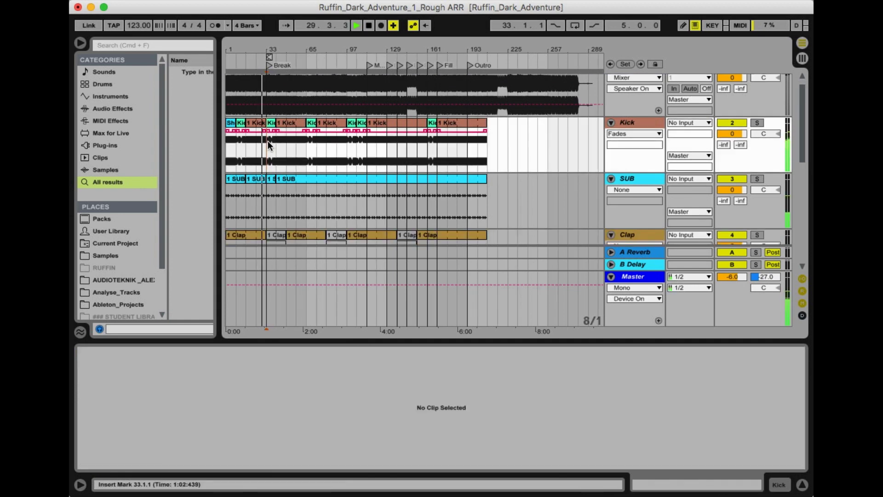
{"action": "left_click_drag", "start_coordinate": [268, 141], "coordinate": [278, 159]}
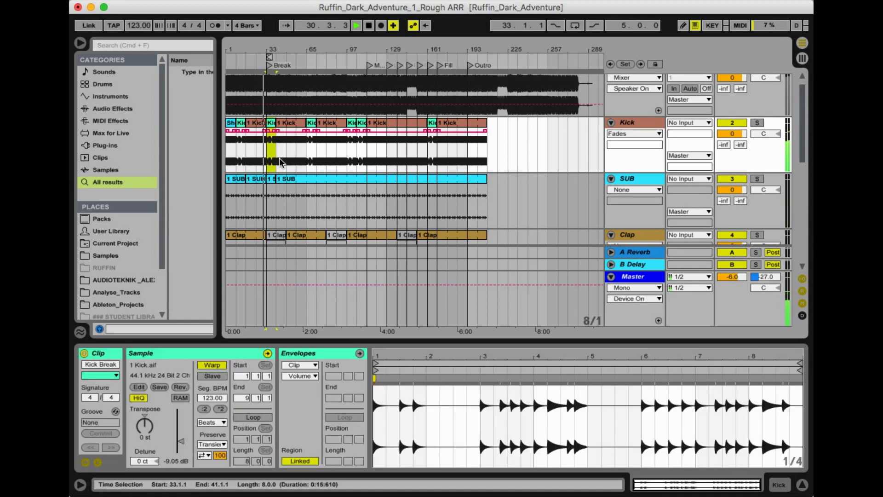
{"action": "key", "text": "space"}
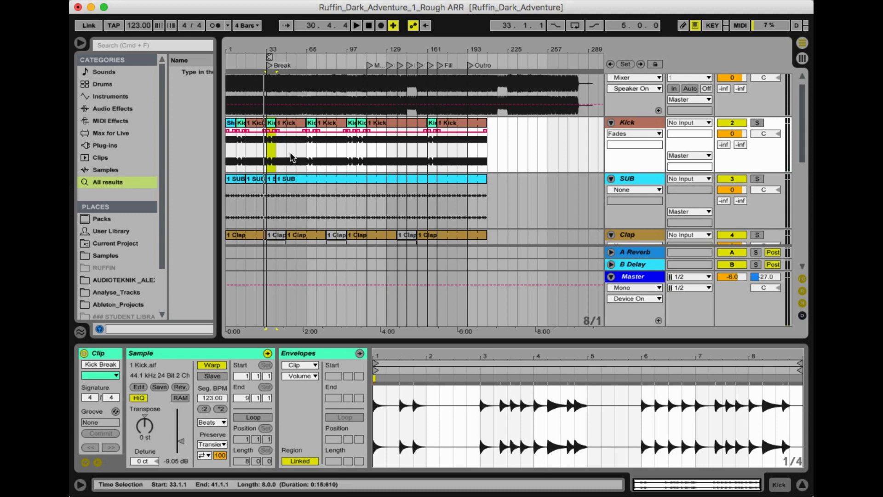
{"action": "key", "text": "super+shift+i"}
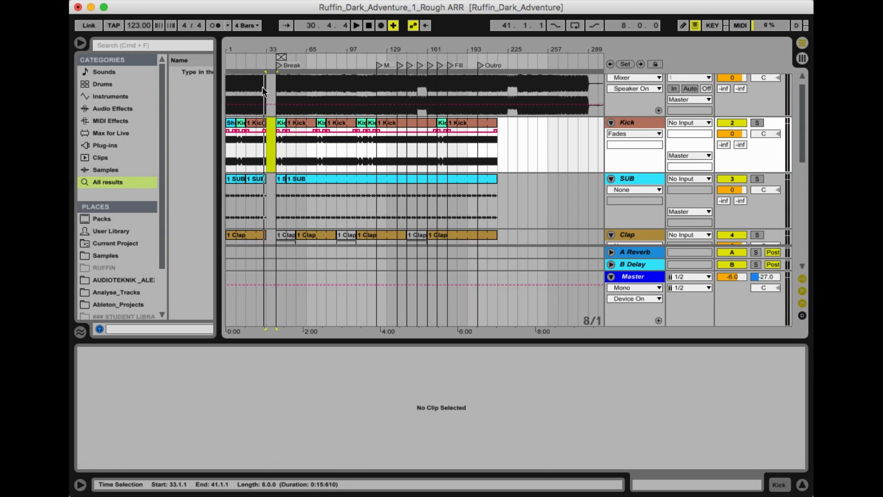
Step: Delete the empty eight bars of time between bars 33 and 41 from the whole arrangement
{"action": "left_click_drag", "start_coordinate": [274, 43], "coordinate": [247, 159]}
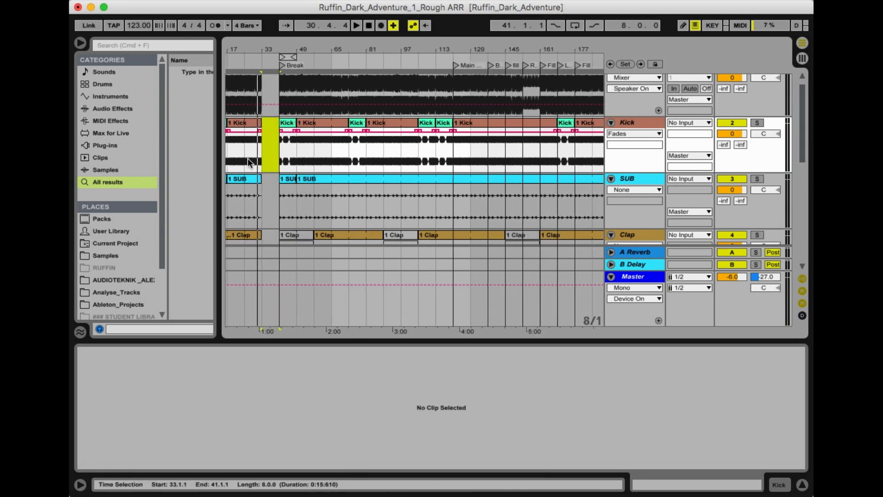
{"action": "left_click", "coordinate": [274, 148]}
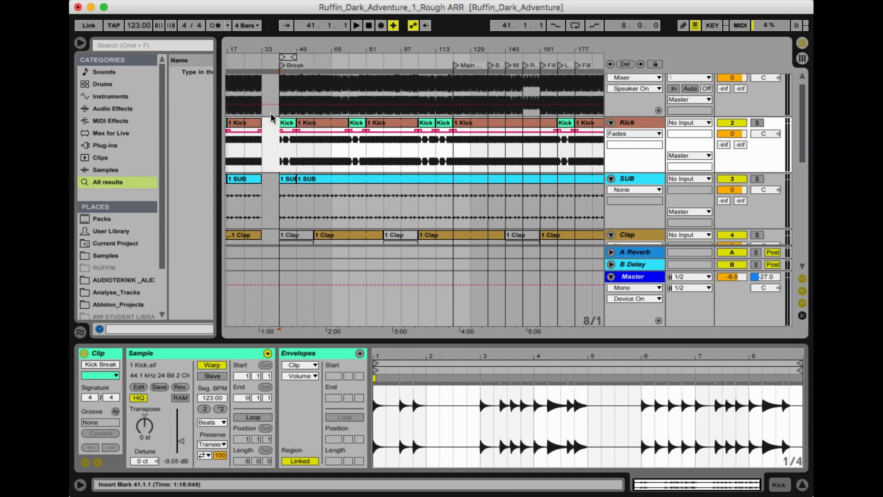
{"action": "scroll", "coordinate": [272, 117], "scroll_direction": "up", "scroll_amount": 1}
{"action": "left_click_drag", "start_coordinate": [260, 153], "coordinate": [261, 135]}
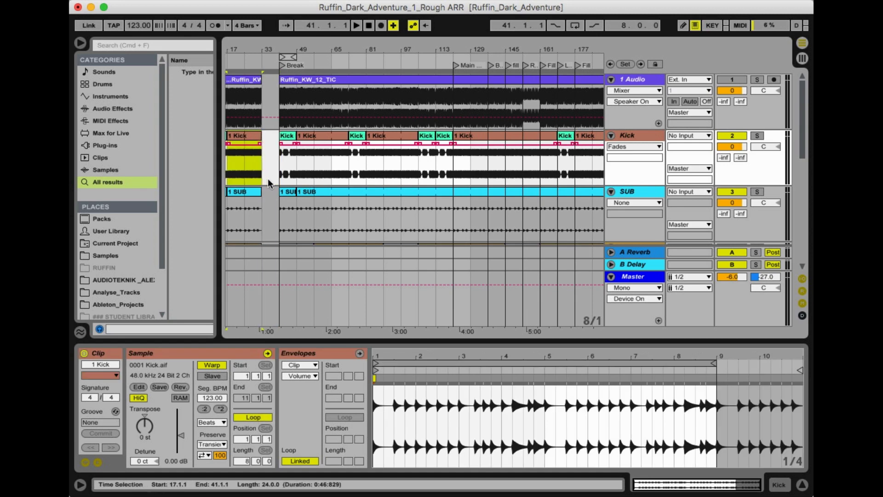
{"action": "left_click_drag", "start_coordinate": [267, 170], "coordinate": [275, 167]}
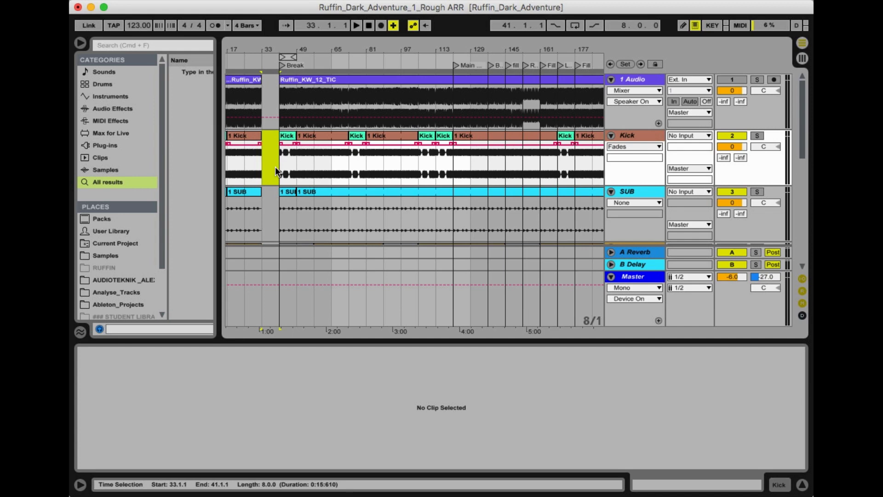
{"action": "key", "text": "super+shift+BackSpace"}
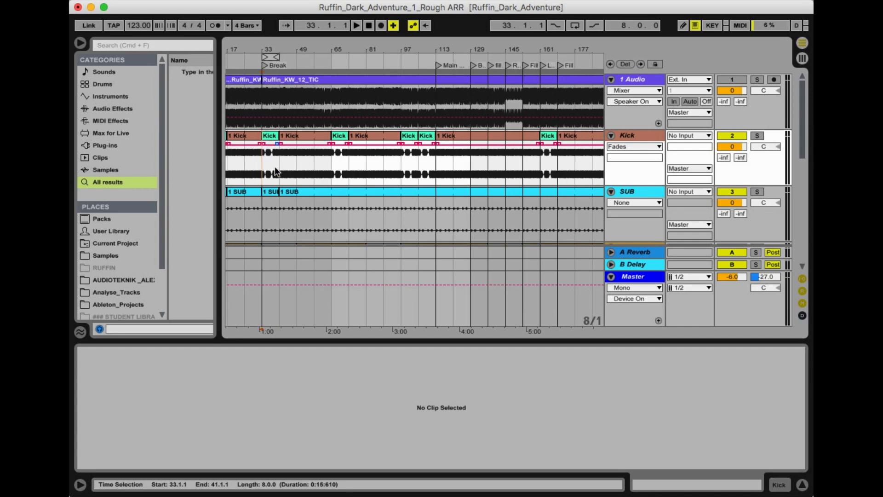
Step: Insert 16 bars of silence at the two Kick breaks from bar 97 to 113, and undo the insertion
{"action": "left_click_drag", "start_coordinate": [320, 50], "coordinate": [320, 32]}
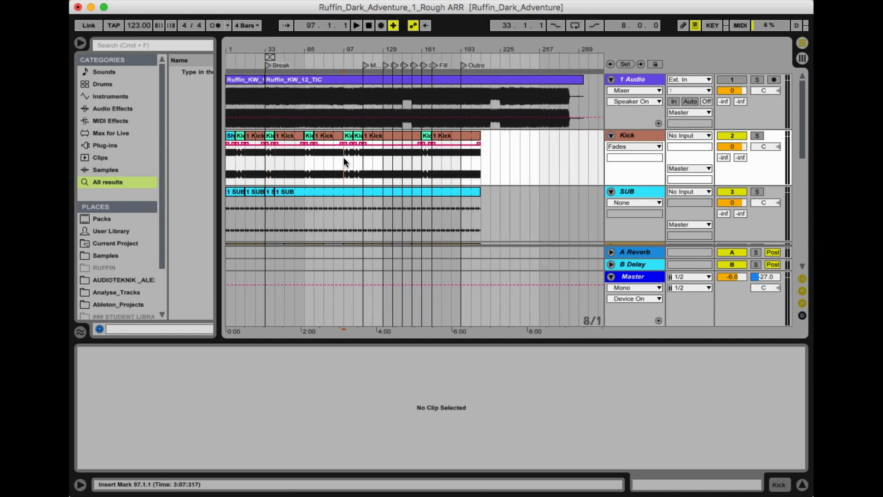
{"action": "left_click_drag", "start_coordinate": [343, 156], "coordinate": [359, 157]}
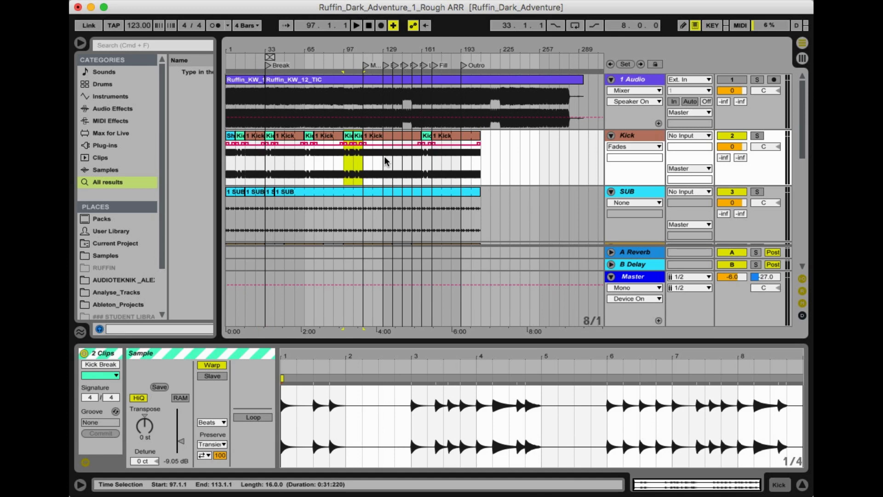
{"action": "key", "text": "super+i"}
{"action": "left_click", "coordinate": [350, 151]}
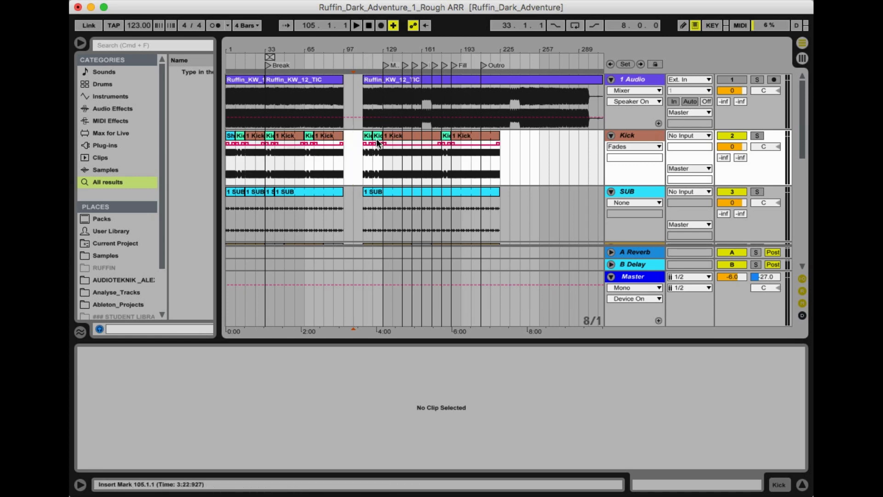
{"action": "left_click", "coordinate": [361, 157]}
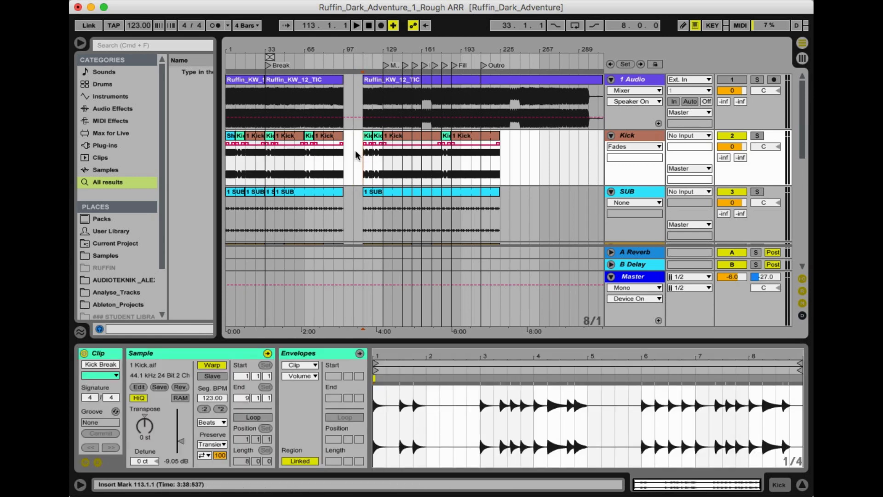
{"action": "left_click", "coordinate": [333, 139]}
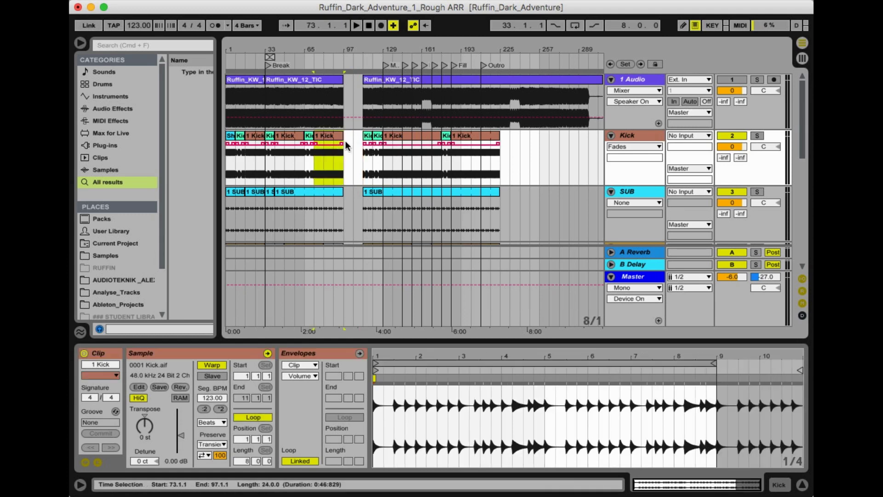
{"action": "key", "text": "super+z"}
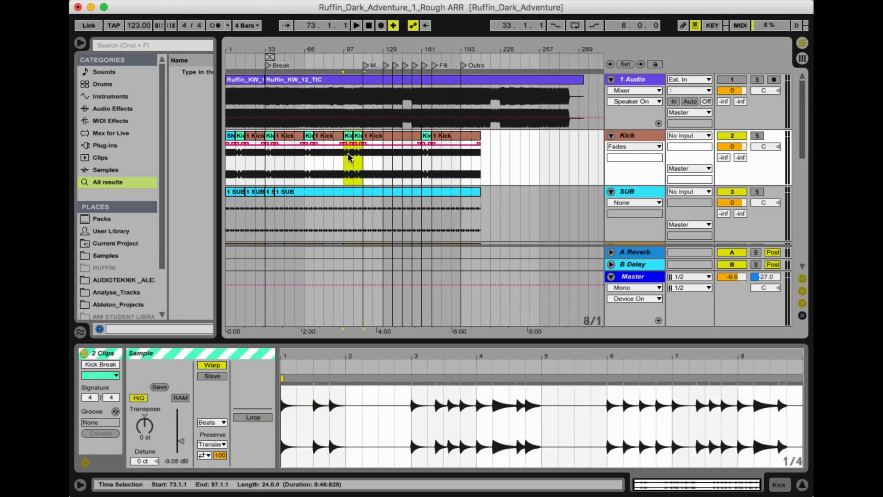
Step: Deactivate the CH track's clip section from bar 33 to 41 and play the arrangement from there
{"action": "left_click", "coordinate": [347, 153]}
{"action": "scroll", "coordinate": [348, 174], "scroll_direction": "down", "scroll_amount": 10}
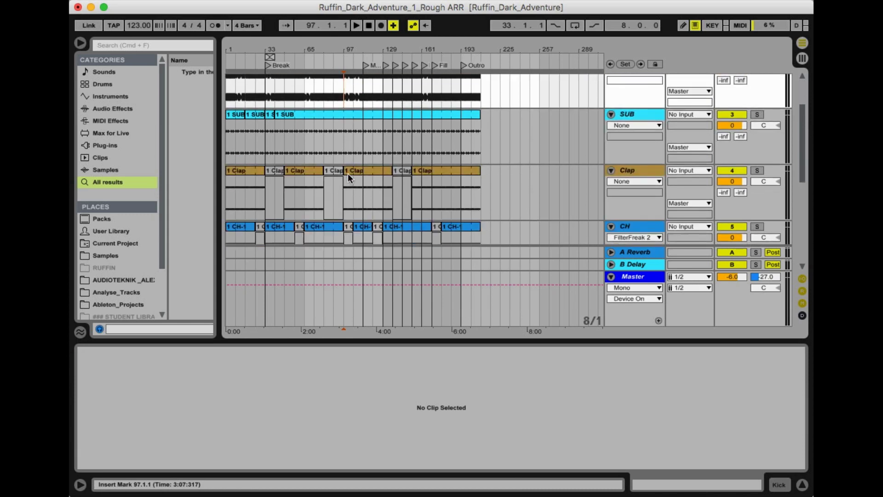
{"action": "scroll", "coordinate": [348, 176], "scroll_direction": "up", "scroll_amount": 5}
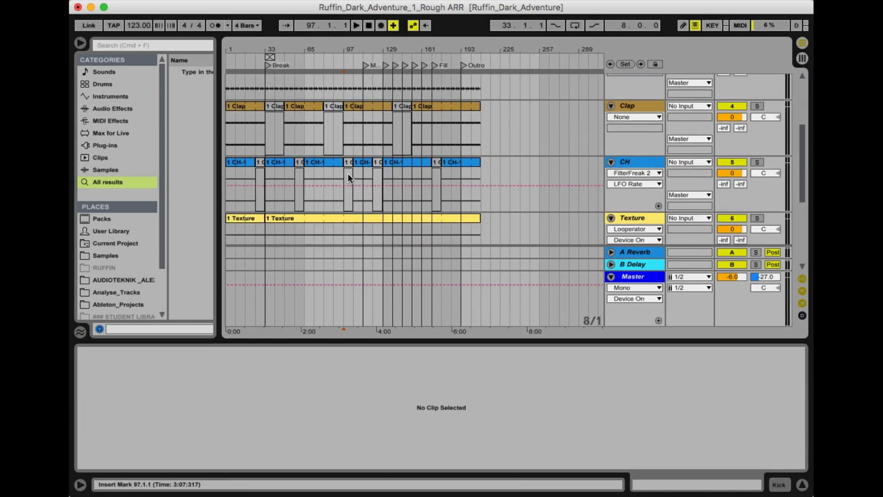
{"action": "scroll", "coordinate": [349, 176], "scroll_direction": "down", "scroll_amount": 6}
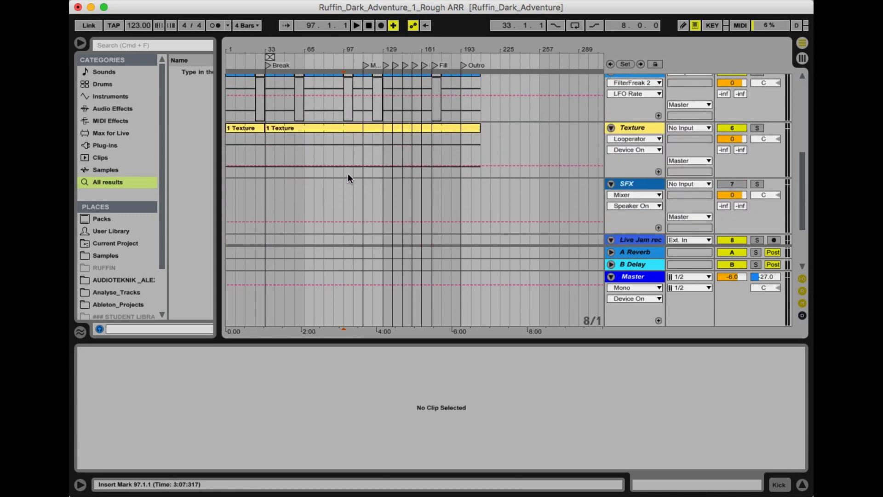
{"action": "scroll", "coordinate": [348, 177], "scroll_direction": "down", "scroll_amount": 5}
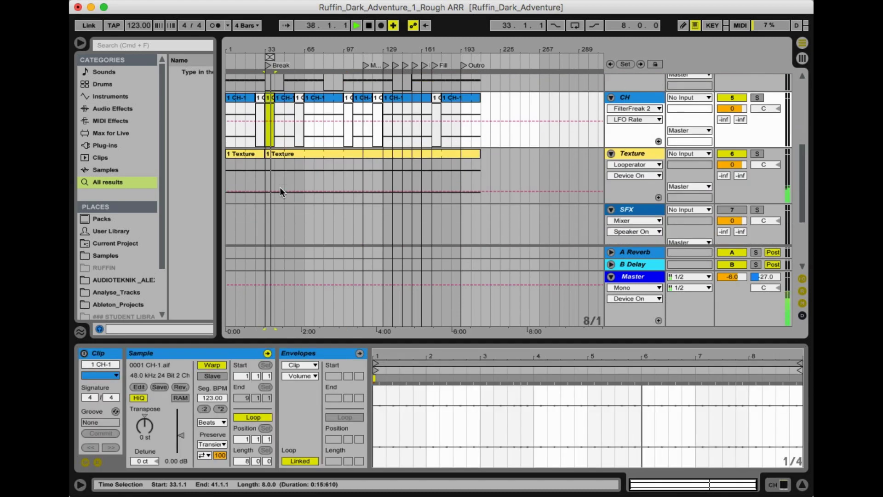
Step: Activate the SFX track and launch its 4 SFX clip in Session View
{"action": "scroll", "coordinate": [280, 187], "scroll_direction": "up", "scroll_amount": 4}
{"action": "scroll", "coordinate": [280, 187], "scroll_direction": "down", "scroll_amount": 5}
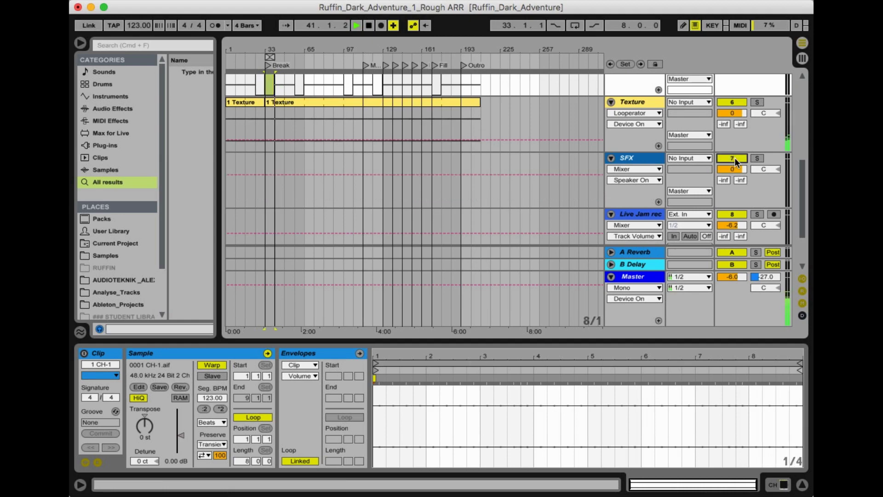
{"action": "key", "text": "Tab"}
{"action": "left_click", "coordinate": [526, 92]}
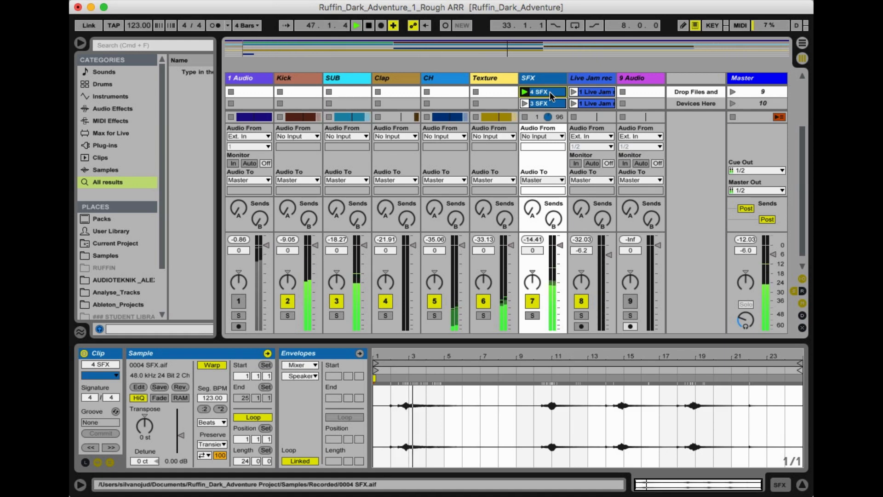
Step: Place the 4 SFX clip on the SFX track in Arrangement View at bar 49, and switch back to arrangement playback
{"action": "key", "text": "Tab"}
{"action": "left_click_drag", "start_coordinate": [550, 94], "coordinate": [306, 176]}
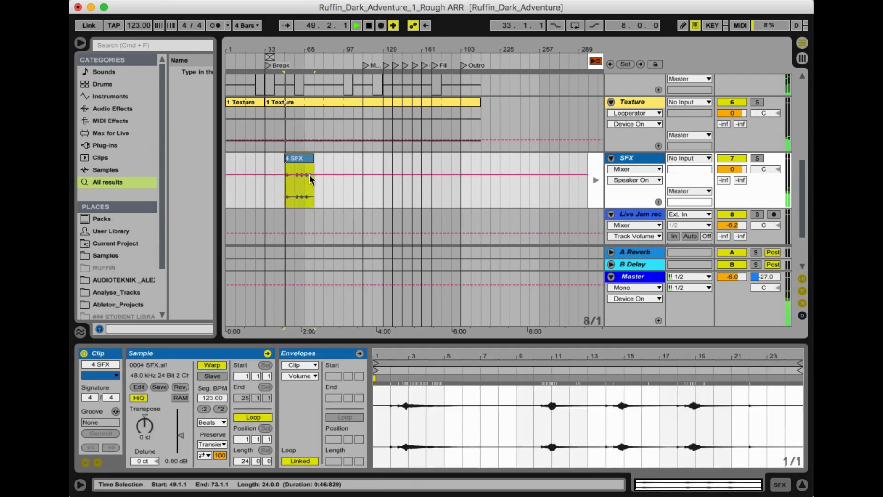
{"action": "left_click", "coordinate": [596, 61]}
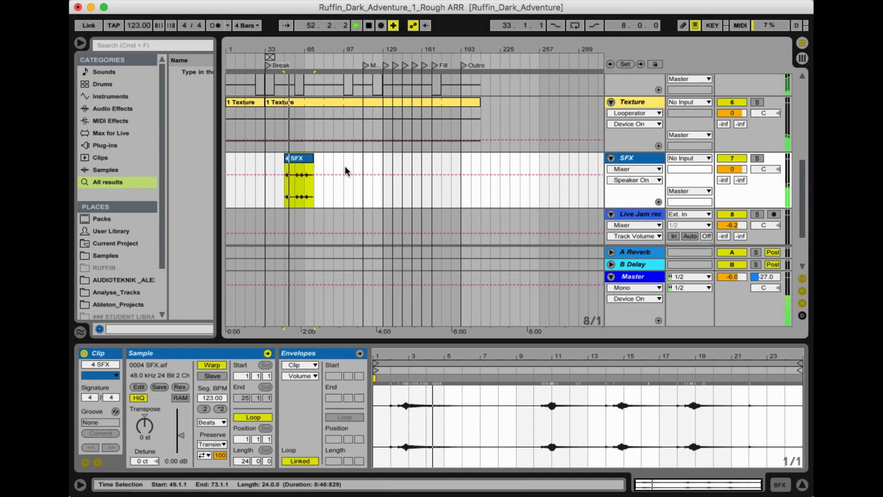
Step: Audition the 3 SFX clip from scene 10 in Session View against the playing arrangement
{"action": "key", "text": "Tab"}
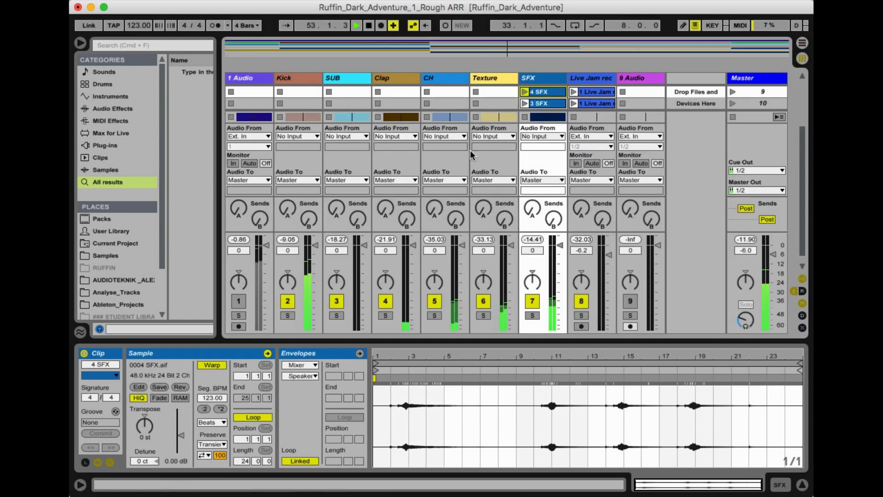
{"action": "left_click", "coordinate": [525, 104]}
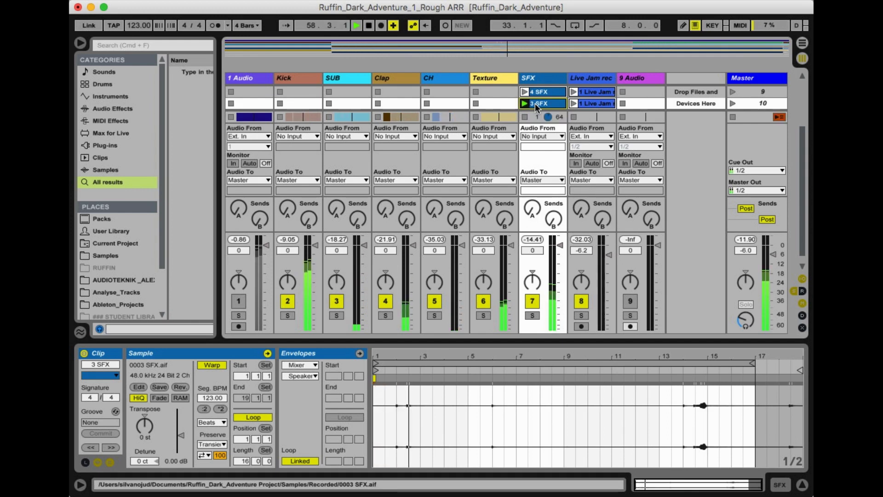
Step: Return playback to the arrangement and insert a new audio track directly below the SFX track
{"action": "key", "text": "Tab"}
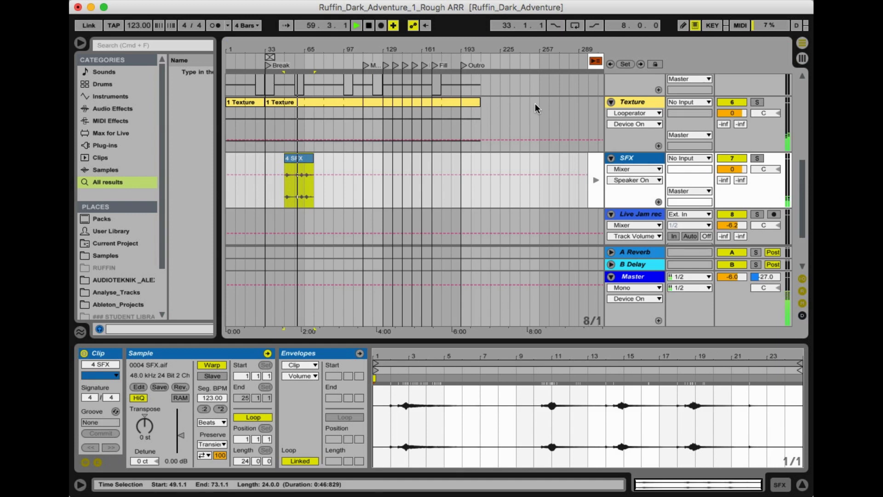
{"action": "left_click", "coordinate": [598, 61]}
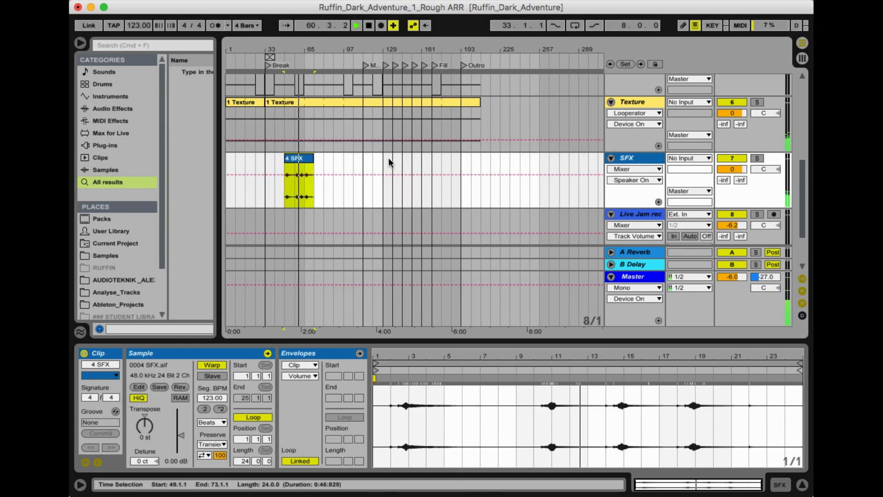
{"action": "scroll", "coordinate": [368, 178], "scroll_direction": "down", "scroll_amount": 1}
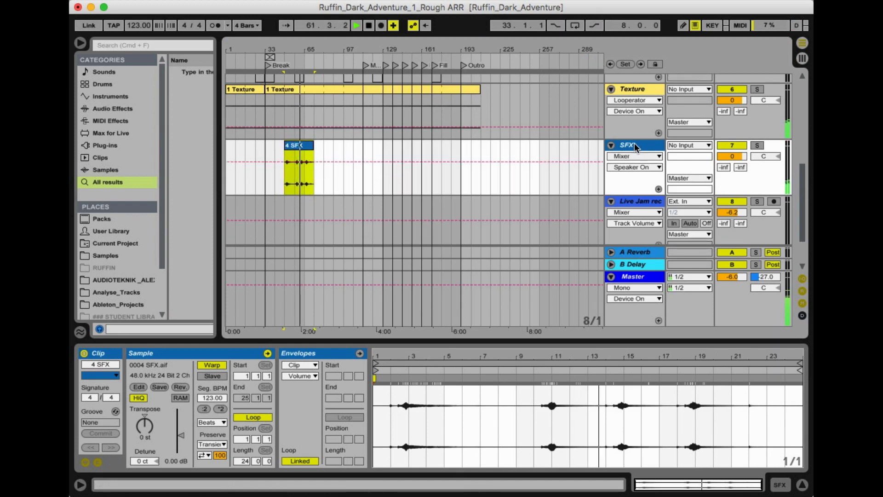
{"action": "key", "text": "super+t"}
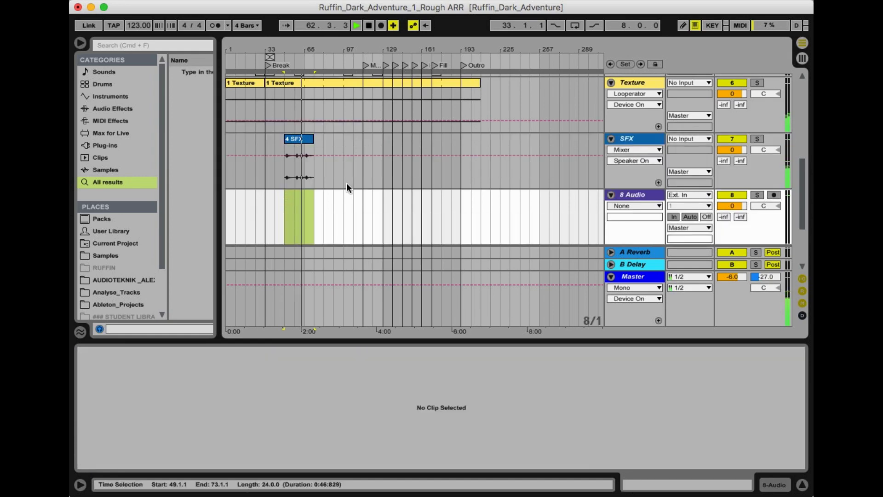
Step: Place the 3 SFX clip from Session View on the new audio track in Arrangement View at bar 73
{"action": "key", "text": "Tab"}
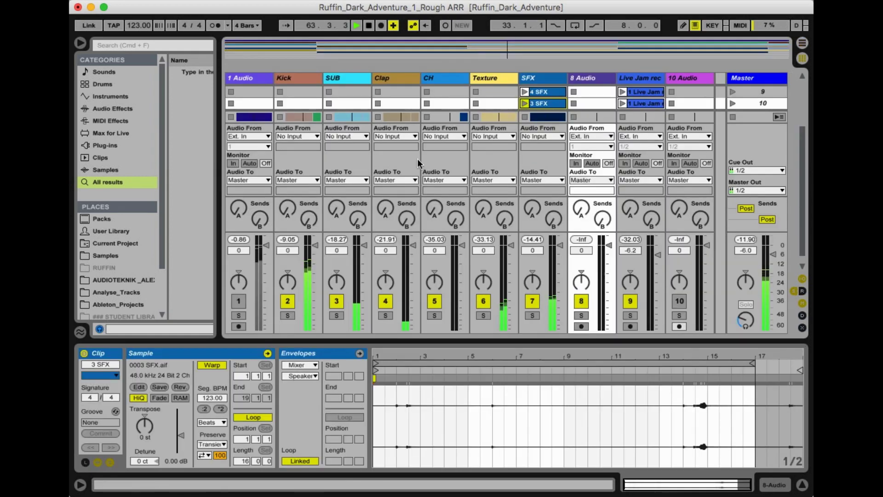
{"action": "key", "text": "Tab"}
{"action": "left_click_drag", "start_coordinate": [539, 103], "coordinate": [317, 211]}
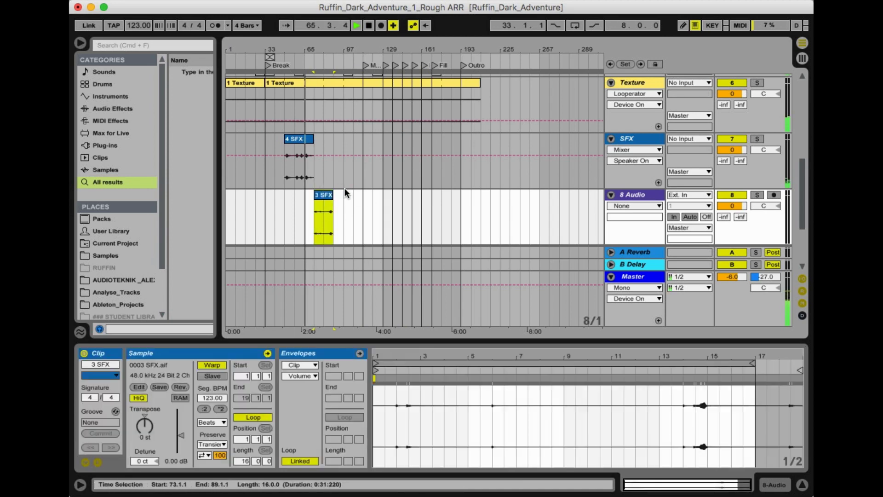
Step: Recolor the SUB track's first clip turquoise green and place a copy of it at bar 73
{"action": "scroll", "coordinate": [323, 139], "scroll_direction": "up", "scroll_amount": 5}
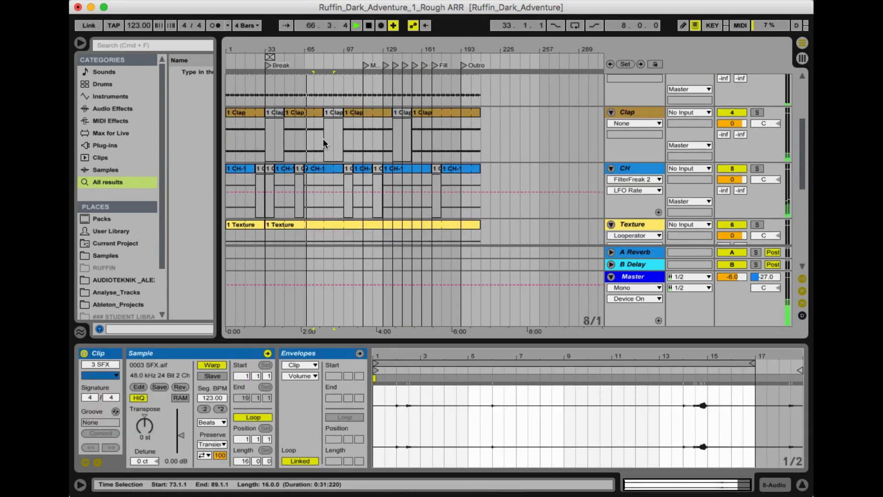
{"action": "scroll", "coordinate": [323, 139], "scroll_direction": "up", "scroll_amount": 5}
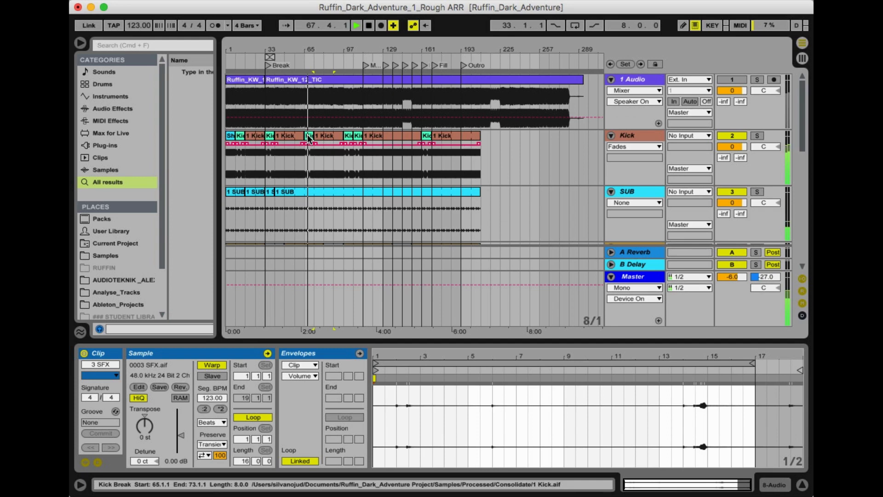
{"action": "scroll", "coordinate": [322, 145], "scroll_direction": "down", "scroll_amount": 5}
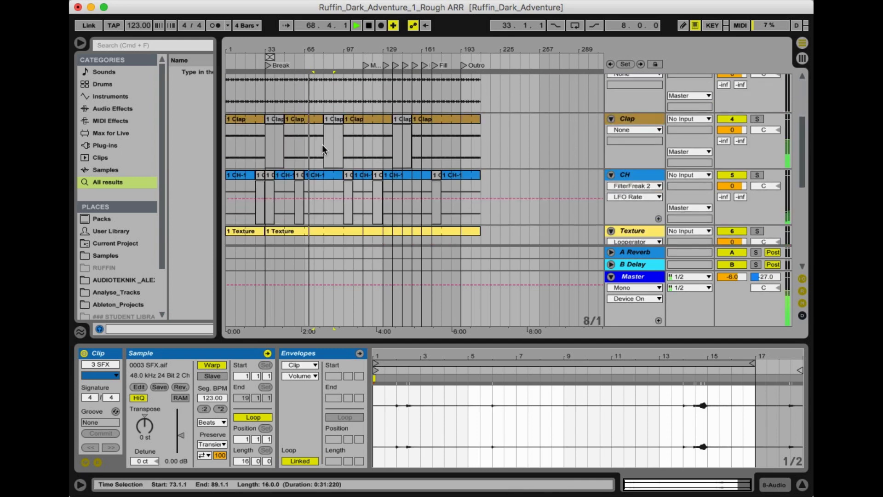
{"action": "scroll", "coordinate": [322, 144], "scroll_direction": "up", "scroll_amount": 5}
{"action": "left_click", "coordinate": [239, 140]}
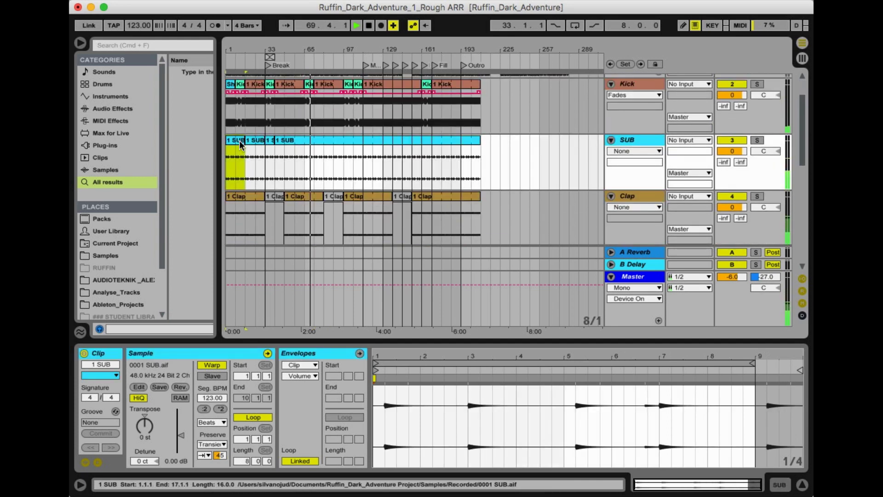
{"action": "right_click", "coordinate": [239, 140]}
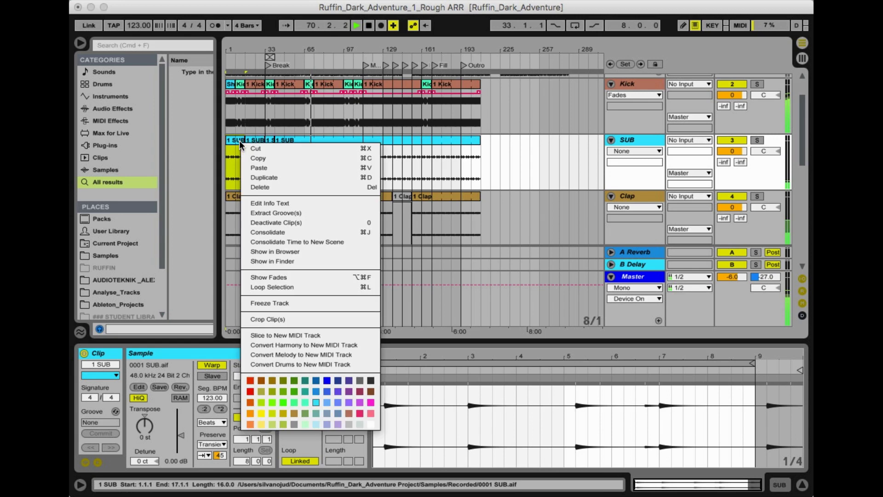
{"action": "left_click", "coordinate": [302, 401]}
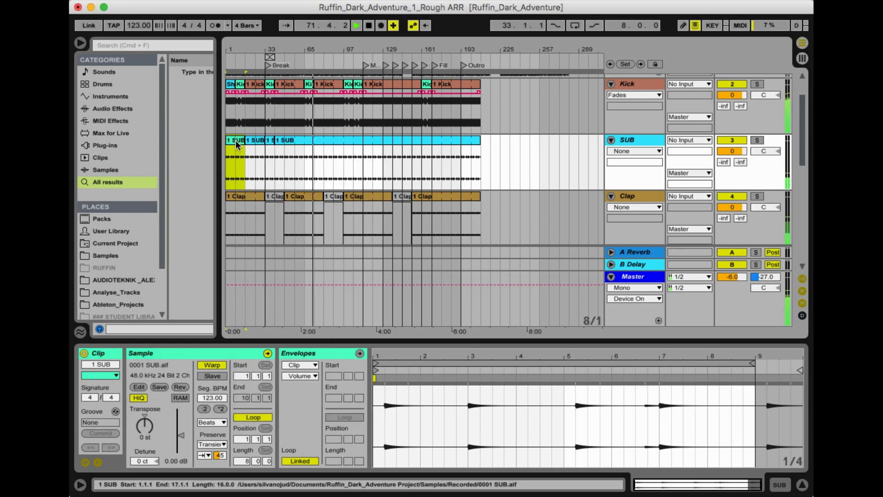
{"action": "left_click_drag", "start_coordinate": [236, 140], "coordinate": [320, 136]}
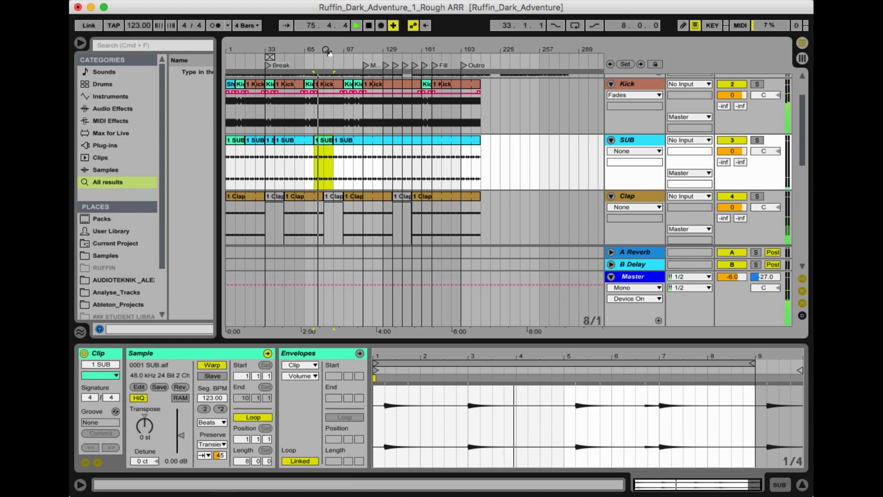
Step: Cut the copied SUB clip off at bar 81 and extend the following SUB clip back to bar 81
{"action": "left_click_drag", "start_coordinate": [325, 53], "coordinate": [324, 92]}
{"action": "left_click", "coordinate": [309, 166], "text": "shift"}
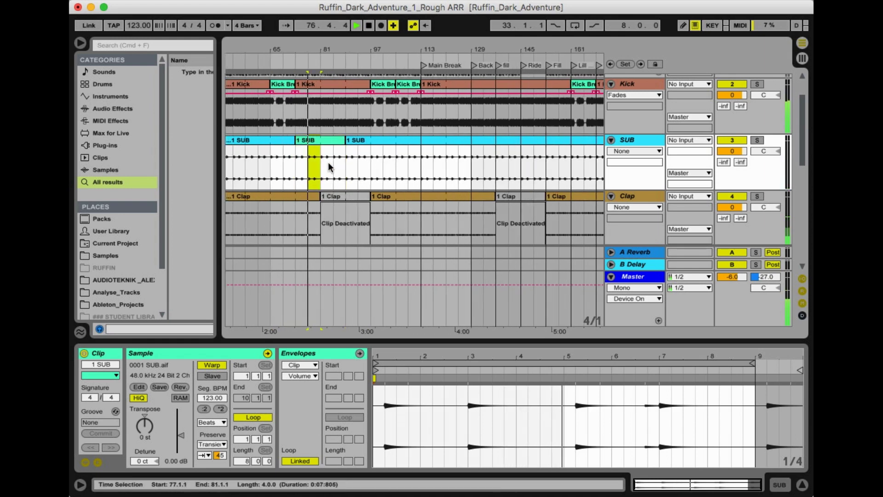
{"action": "left_click", "coordinate": [322, 164]}
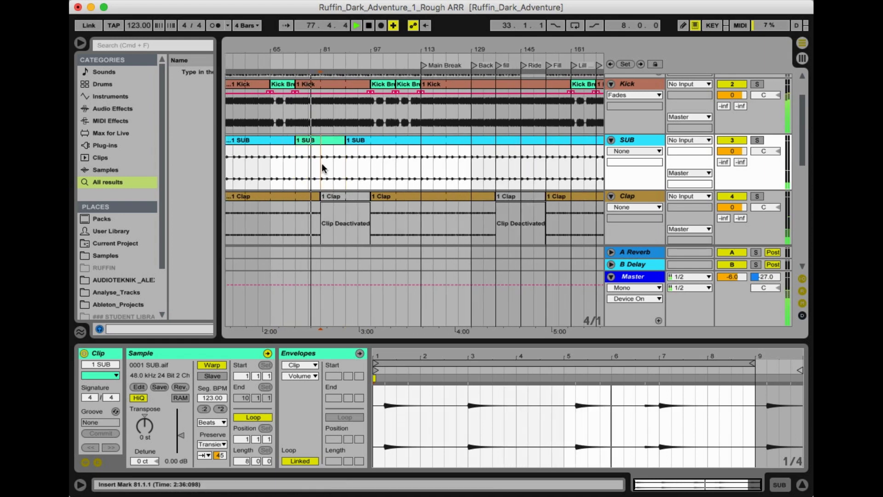
{"action": "key", "text": "super+e"}
{"action": "left_click", "coordinate": [327, 142]}
{"action": "key", "text": "Delete"}
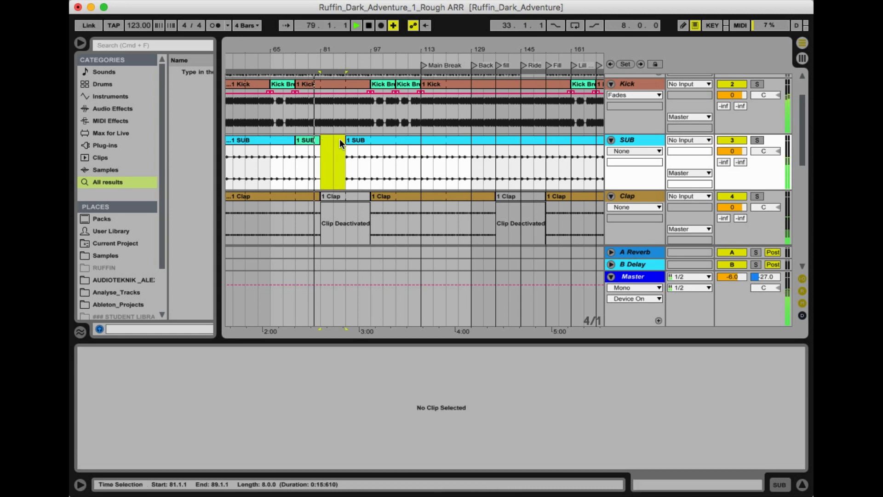
{"action": "left_click_drag", "start_coordinate": [346, 140], "coordinate": [321, 140]}
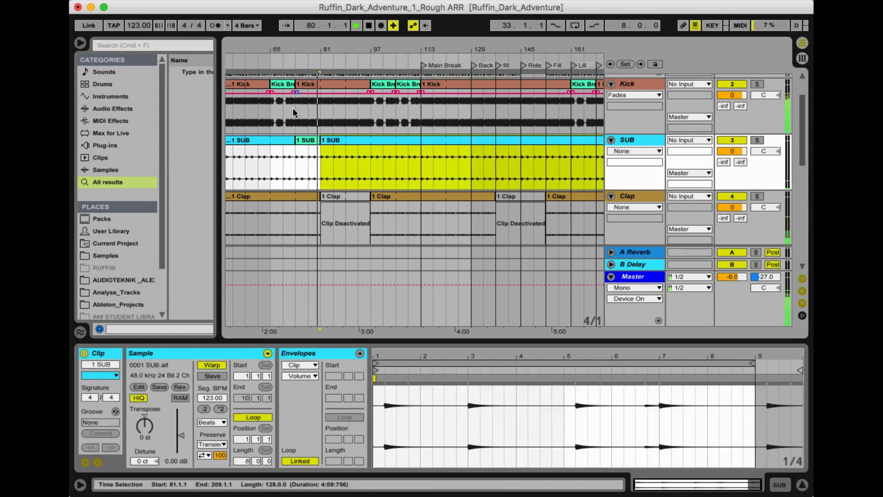
Step: Split off the Kick track's last beat before bar 81, deactivate it, and play the transition into bar 81
{"action": "left_click", "coordinate": [282, 84]}
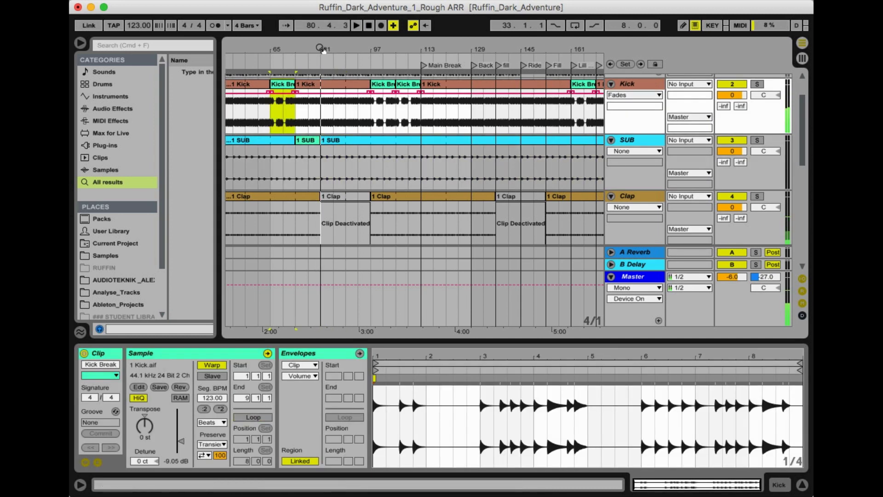
{"action": "left_click_drag", "start_coordinate": [324, 48], "coordinate": [294, 110]}
{"action": "key", "text": "super+e"}
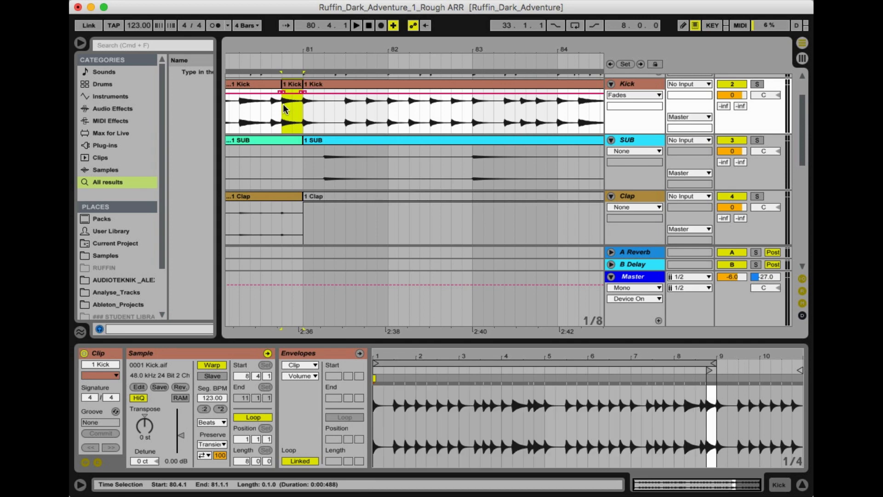
{"action": "left_click_drag", "start_coordinate": [245, 53], "coordinate": [304, 52]}
{"action": "left_click", "coordinate": [291, 68]}
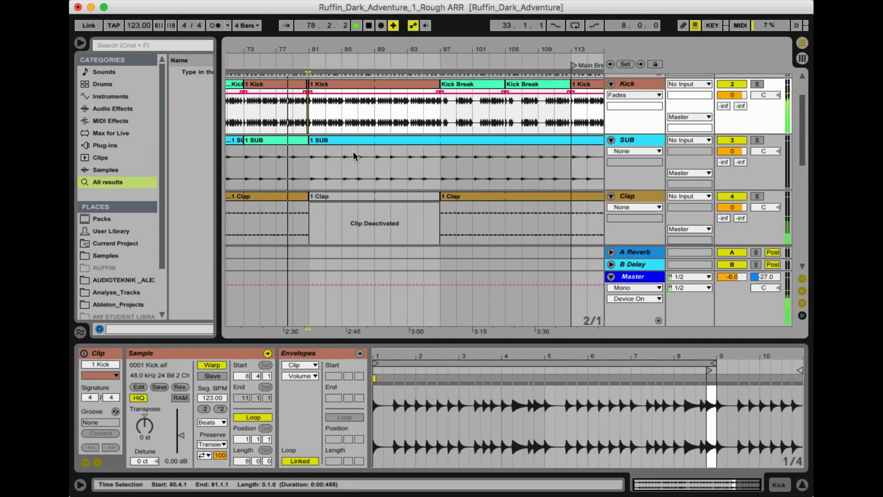
{"action": "left_click_drag", "start_coordinate": [304, 52], "coordinate": [301, 49]}
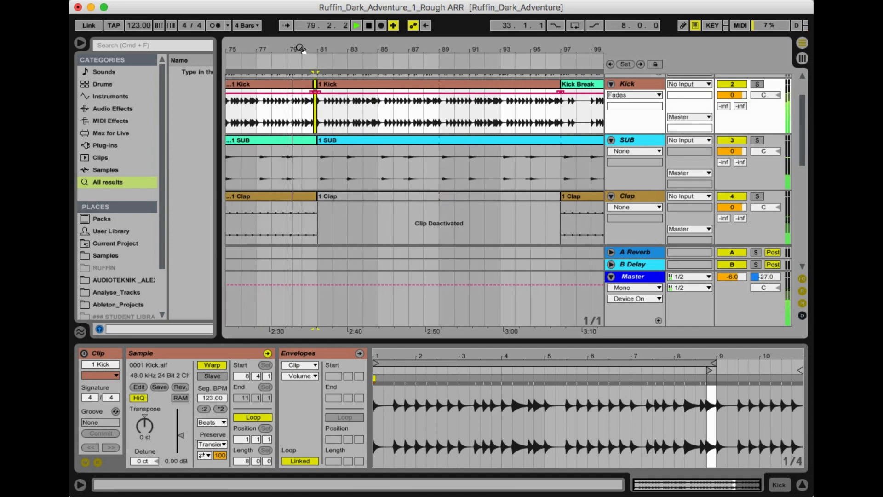
{"action": "left_click", "coordinate": [308, 109]}
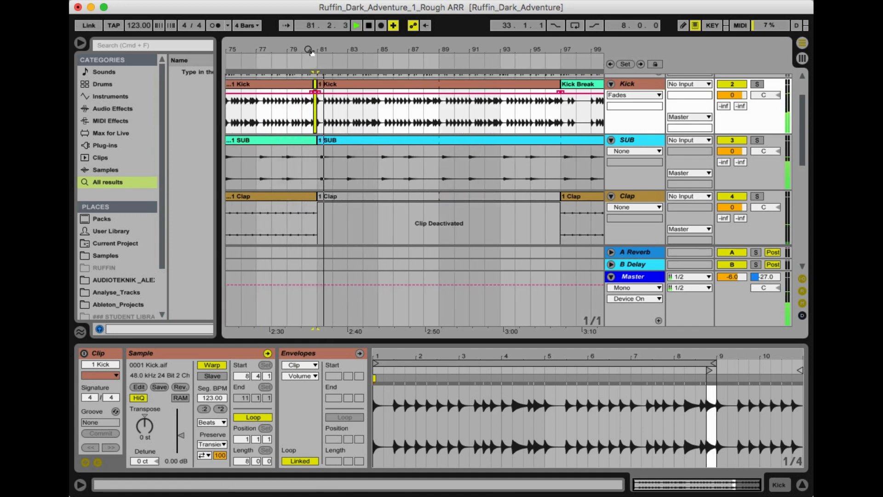
Step: Consolidate the Kick track from bar 77 to bar 81 into a single clip
{"action": "left_click_drag", "start_coordinate": [380, 54], "coordinate": [378, 58]}
{"action": "left_click", "coordinate": [339, 109]}
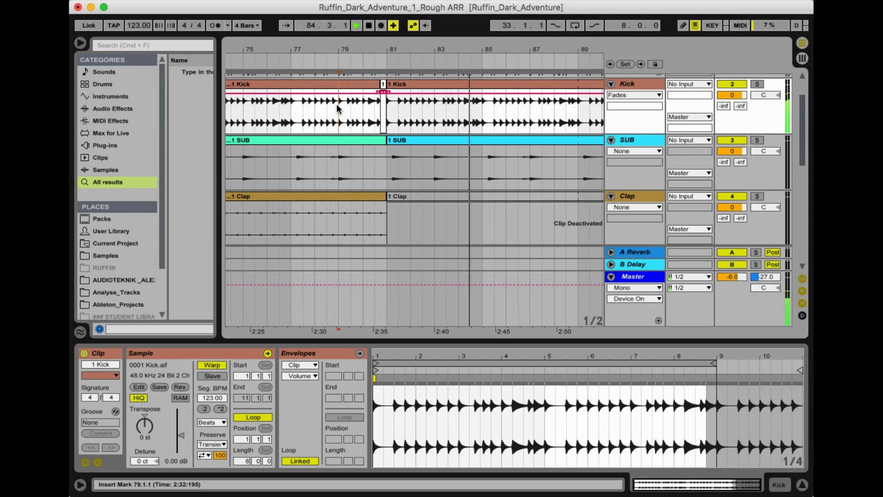
{"action": "left_click", "coordinate": [292, 112]}
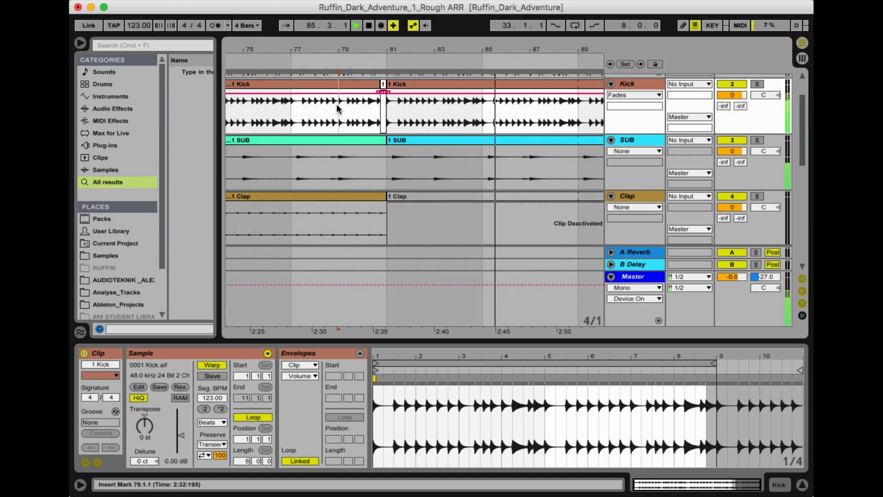
{"action": "key", "text": "shift+Right"}
{"action": "key", "text": "super+j"}
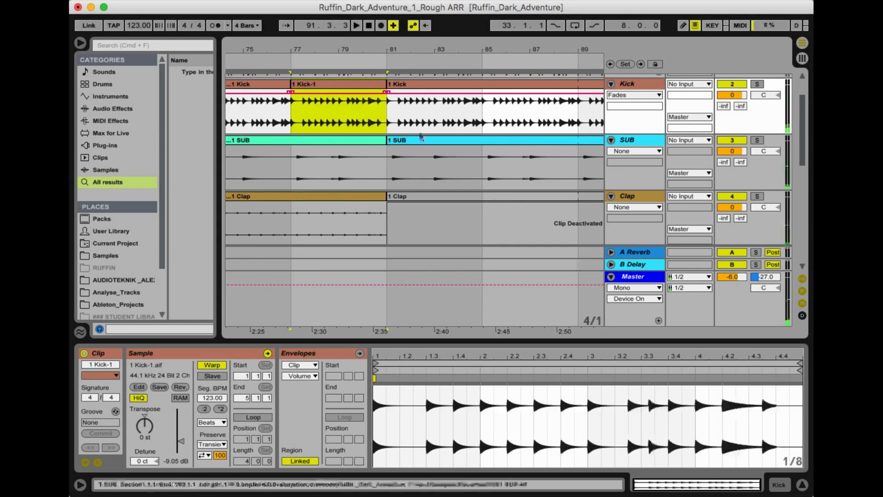
Step: Recolor the consolidated kick clip teal and rename it "Kick impact"
{"action": "right_click", "coordinate": [352, 88]}
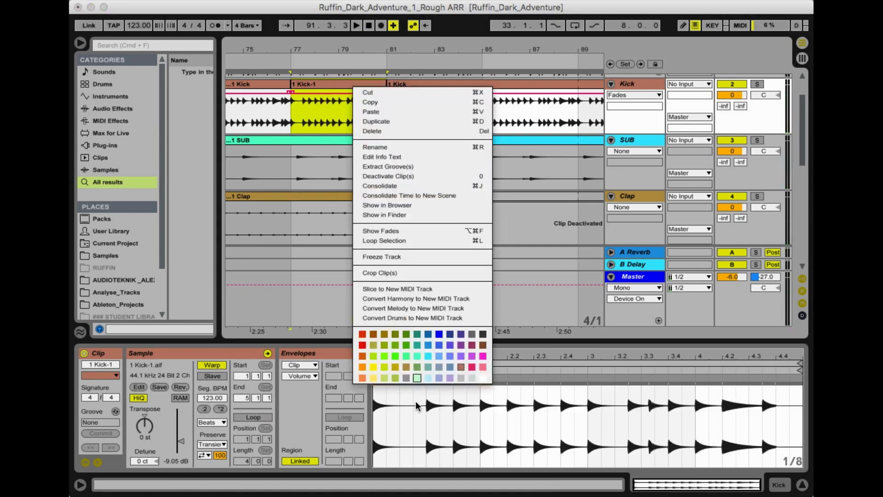
{"action": "left_click", "coordinate": [406, 356]}
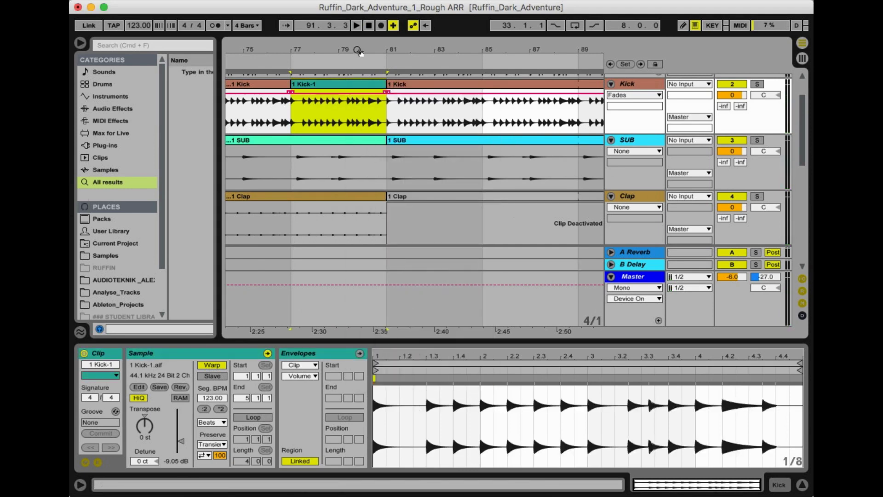
{"action": "key", "text": "super+r"}
{"action": "type", "text": "K"}
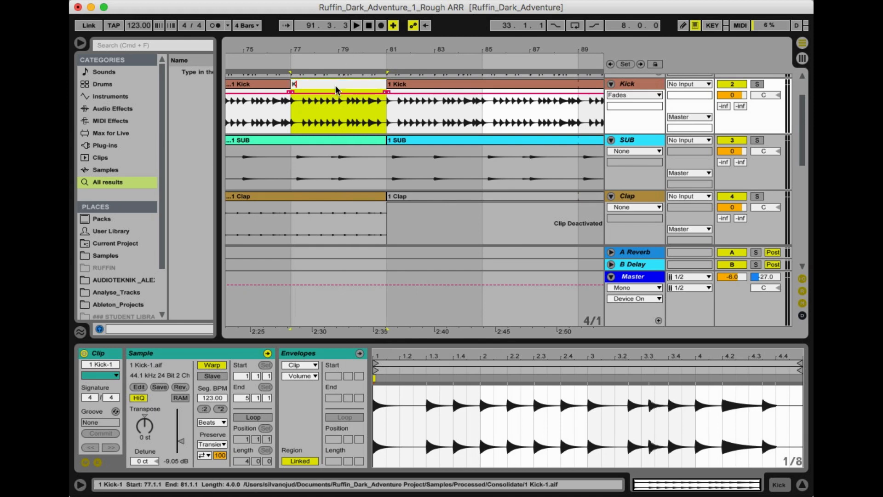
{"action": "type", "text": "ick impact"}
{"action": "key", "text": "Return"}
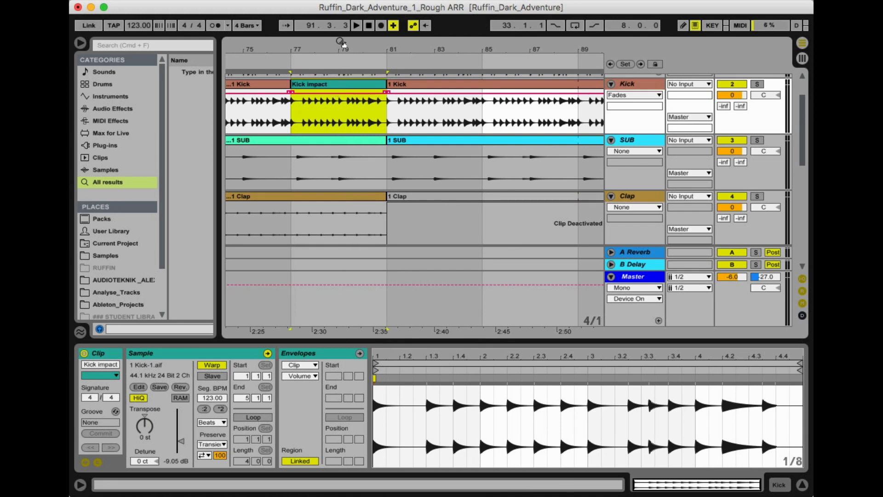
{"action": "scroll", "coordinate": [340, 42], "scroll_direction": "down", "scroll_amount": 6}
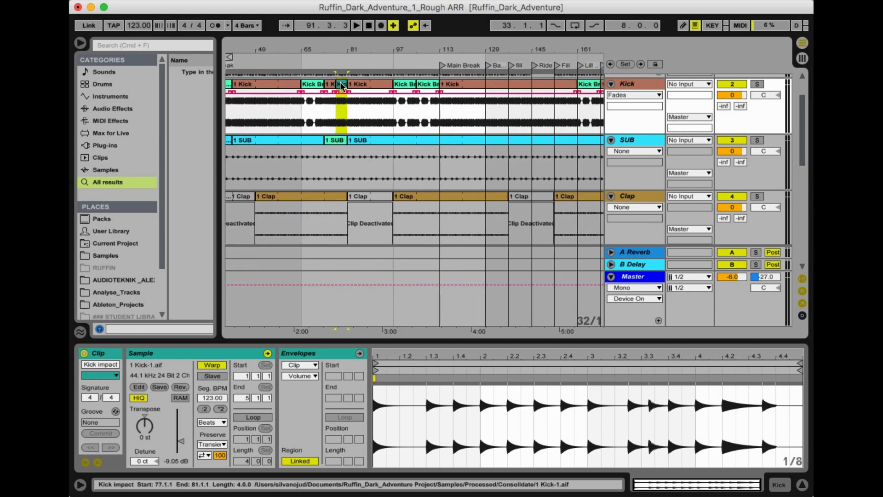
{"action": "left_click_drag", "start_coordinate": [343, 87], "coordinate": [483, 110]}
{"action": "left_click_drag", "start_coordinate": [491, 112], "coordinate": [490, 112]}
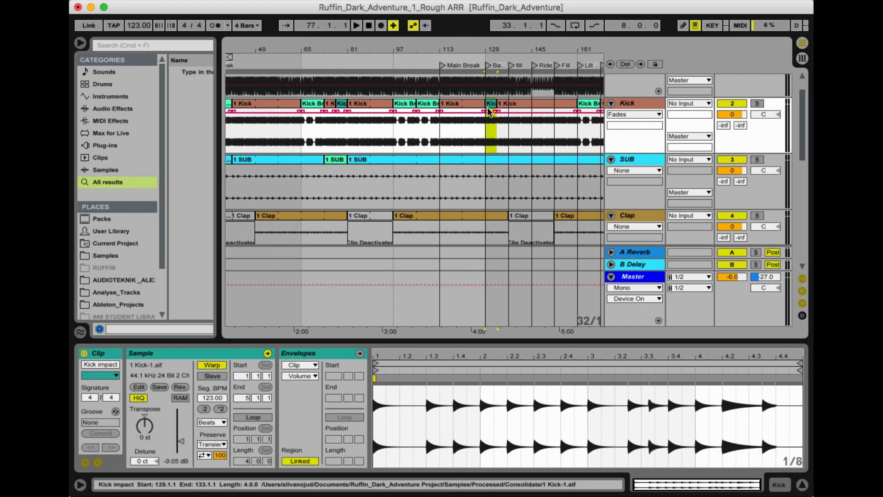
{"action": "key", "text": "cmd+1"}
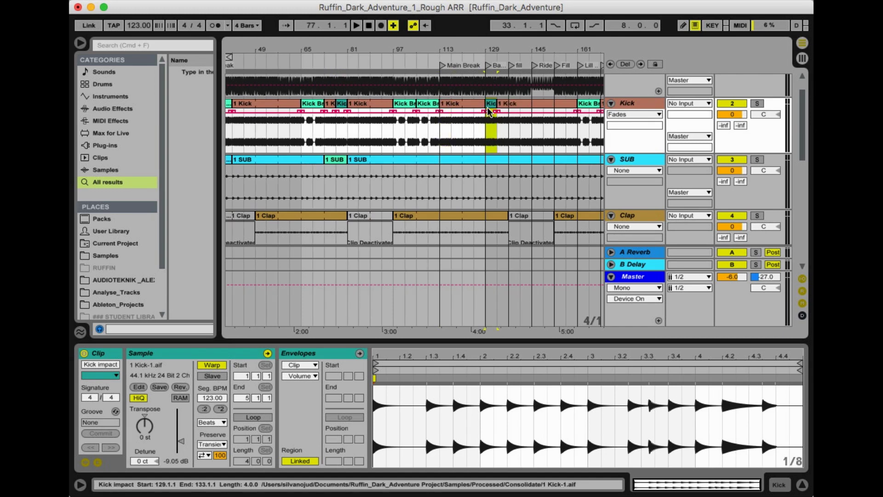
{"action": "key", "text": "cmd+z"}
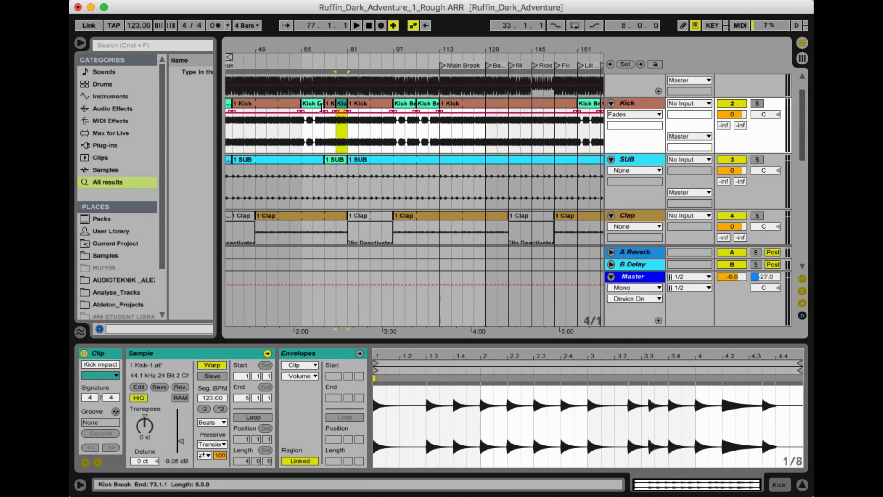
Step: Place a copy of the Kick impact clip on the Kick track from bar 133 to bar 137
{"action": "left_click_drag", "start_coordinate": [341, 105], "coordinate": [501, 121]}
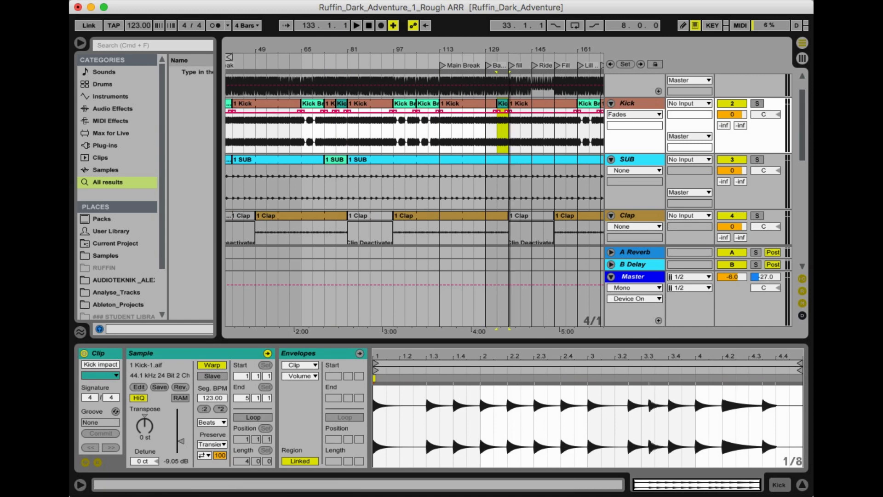
{"action": "left_click_drag", "start_coordinate": [501, 50], "coordinate": [428, 32]}
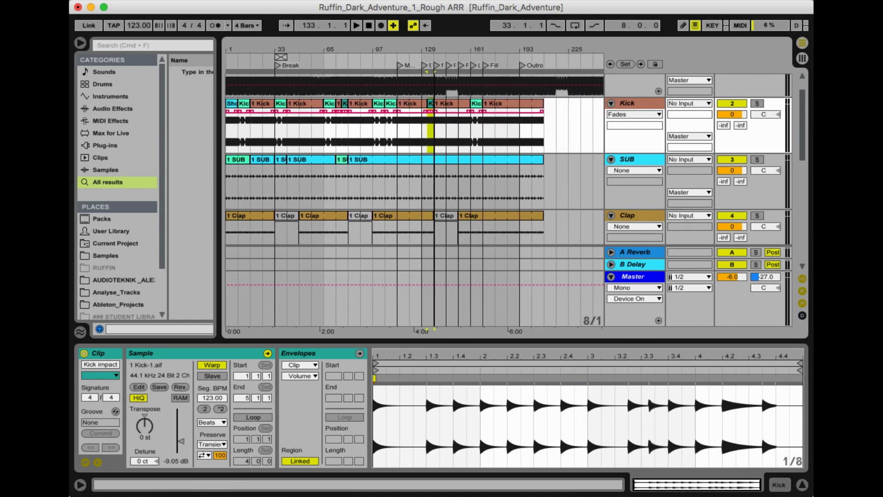
Step: Play the copied Kick impact section from bar 133 past bar 137 and save the set
{"action": "left_click", "coordinate": [428, 59]}
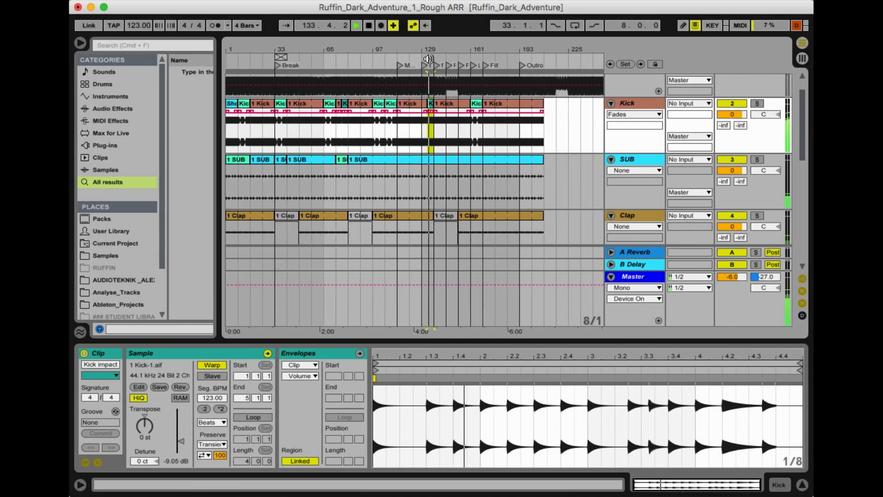
{"action": "left_click_drag", "start_coordinate": [429, 50], "coordinate": [429, 76]}
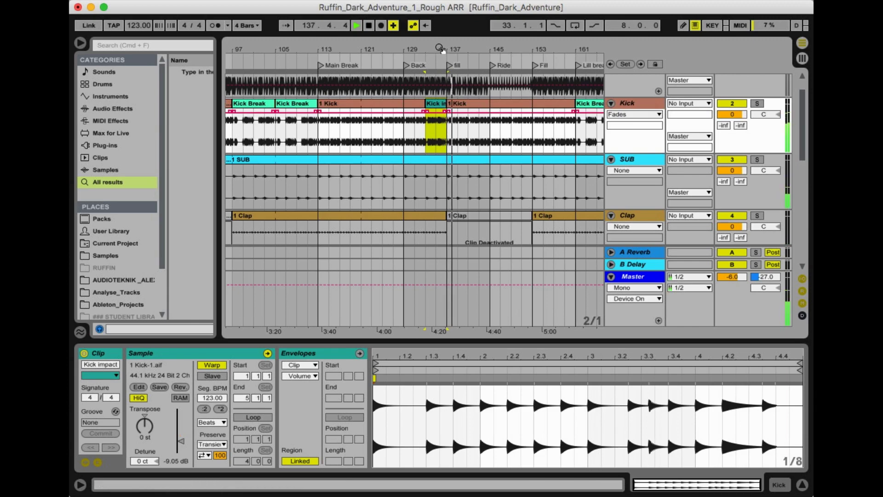
{"action": "left_click_drag", "start_coordinate": [439, 49], "coordinate": [439, 18]}
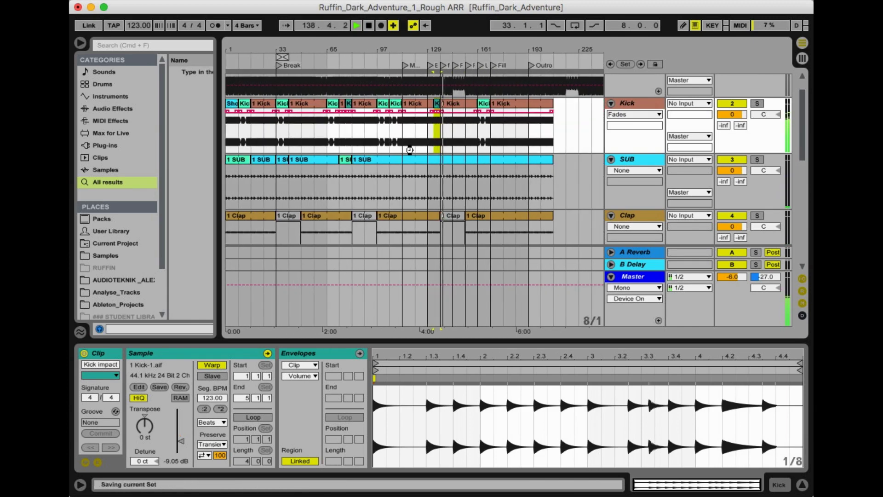
{"action": "key", "text": "space"}
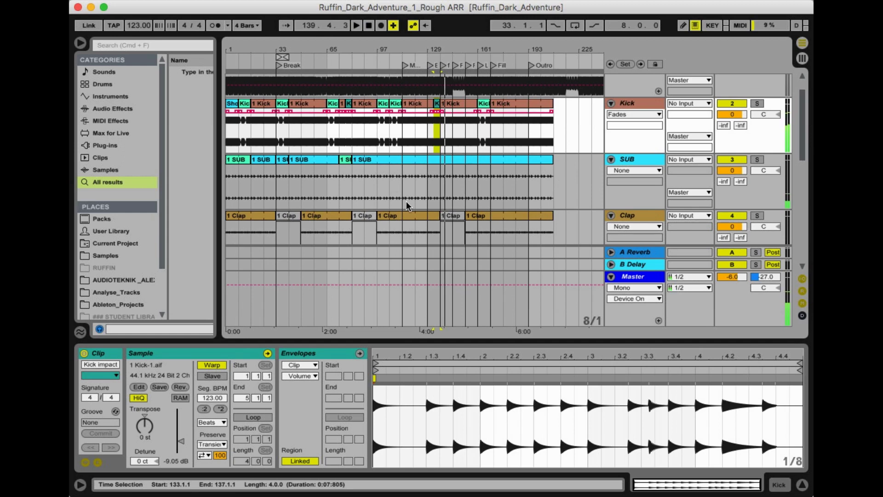
Step: Copy the 4 SFX and 3 SFX clips together on their own tracks so that the copies start at bar 137
{"action": "scroll", "coordinate": [407, 205], "scroll_direction": "down", "scroll_amount": 10}
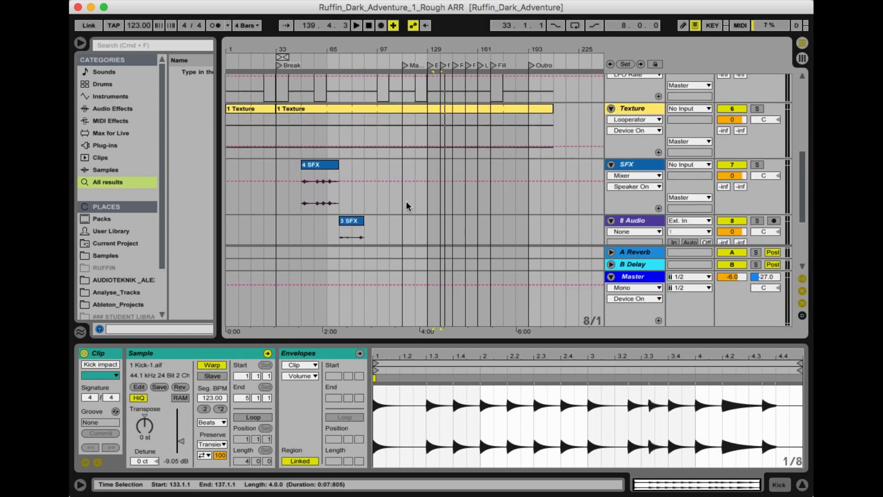
{"action": "left_click_drag", "start_coordinate": [320, 51], "coordinate": [318, 43]}
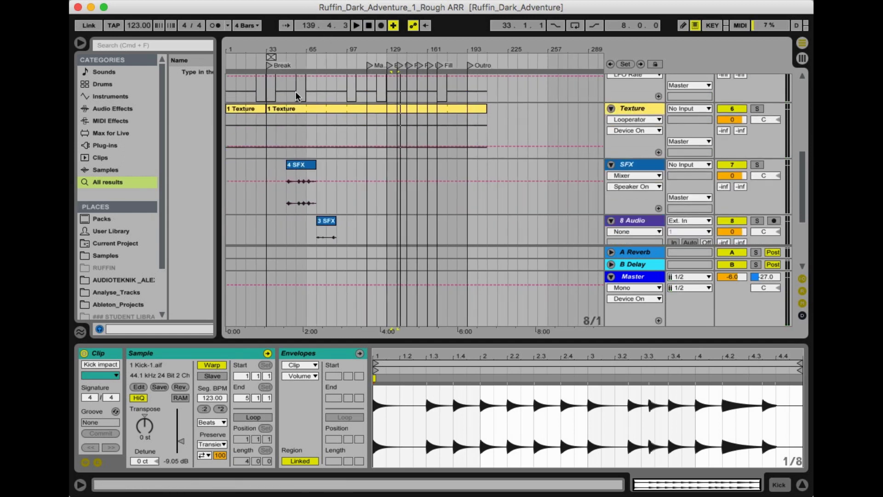
{"action": "left_click", "coordinate": [329, 221]}
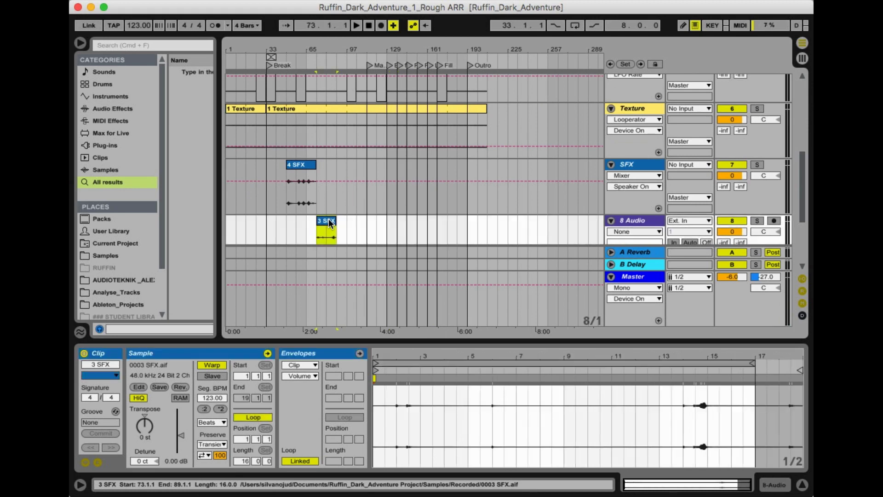
{"action": "left_click", "coordinate": [296, 164], "text": "shift"}
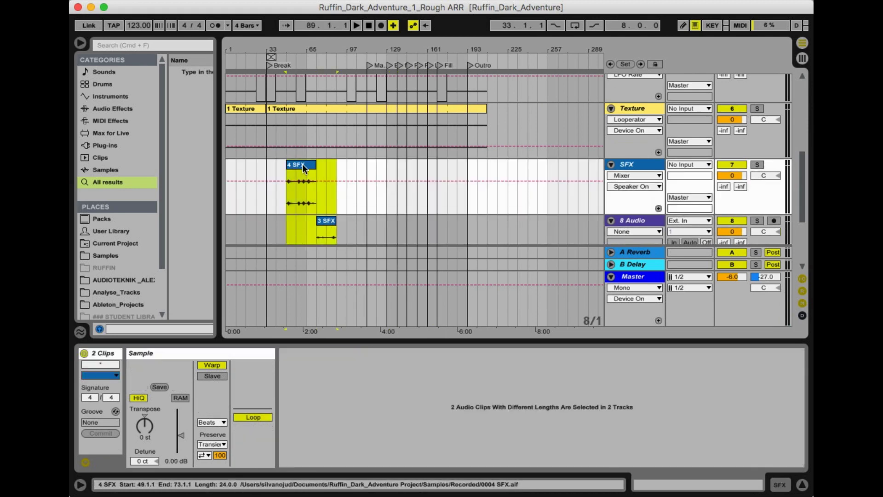
{"action": "left_click_drag", "start_coordinate": [302, 164], "coordinate": [416, 195]}
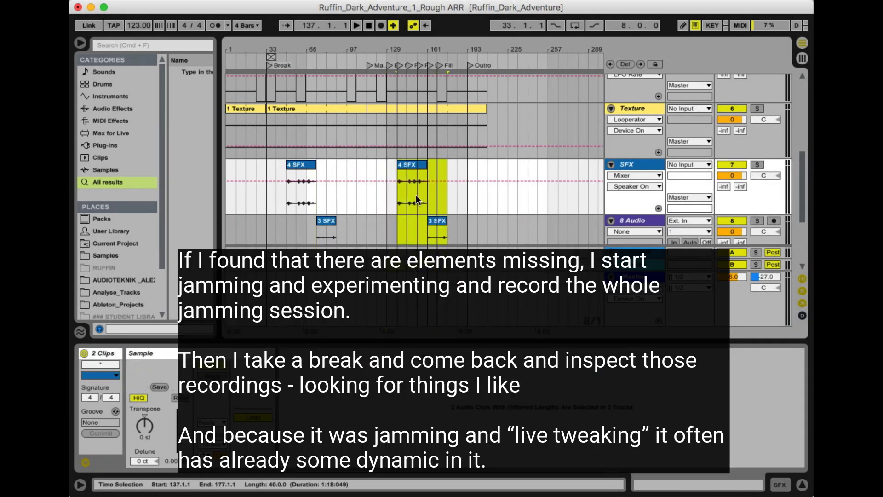
{"action": "left_click", "coordinate": [397, 200]}
Step: Look through the SFX and Live Jam rec tracks and the recorded clips in Session view, including the one on 10 Audio
{"action": "scroll", "coordinate": [374, 172], "scroll_direction": "down", "scroll_amount": 5}
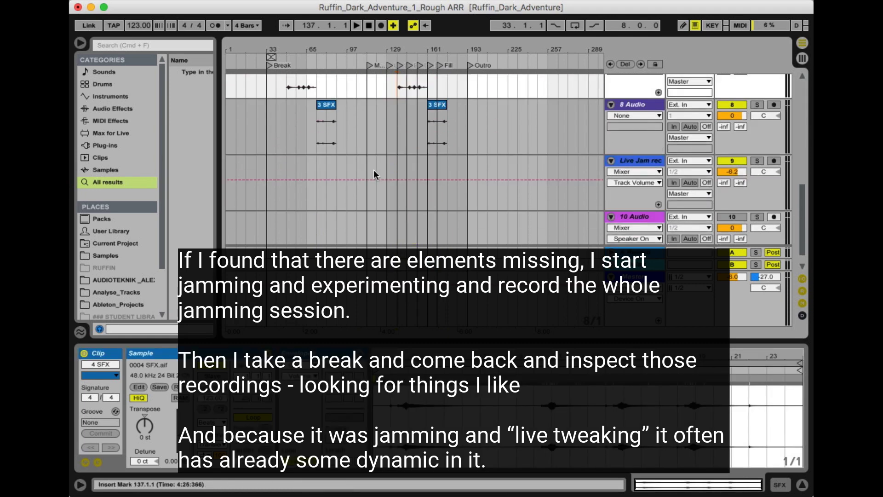
{"action": "scroll", "coordinate": [373, 174], "scroll_direction": "up", "scroll_amount": 5}
{"action": "left_click", "coordinate": [348, 158]}
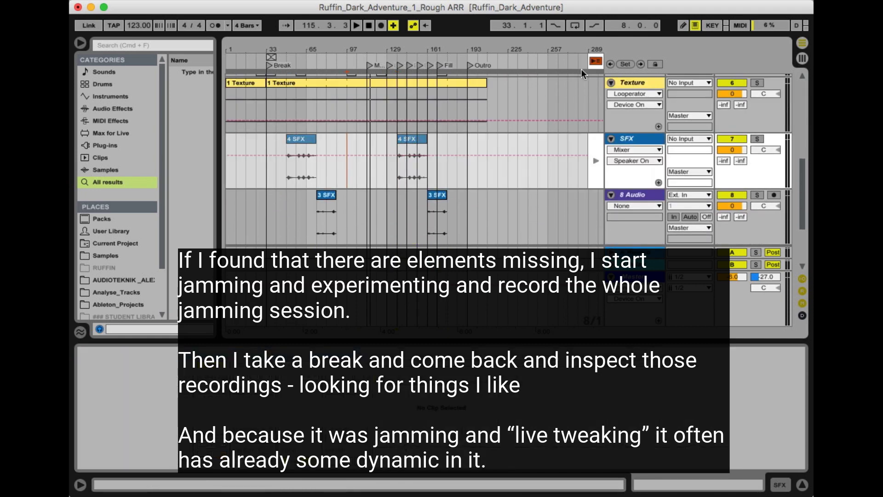
{"action": "left_click", "coordinate": [355, 187]}
{"action": "scroll", "coordinate": [355, 186], "scroll_direction": "down", "scroll_amount": 5}
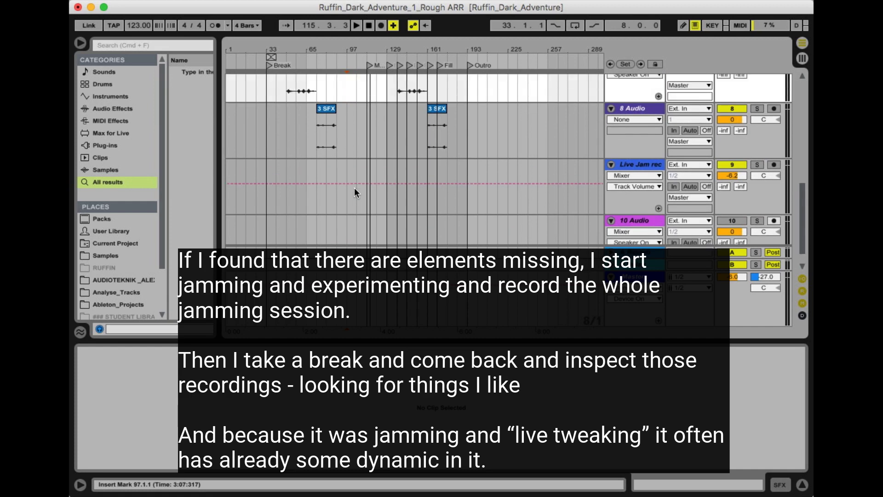
{"action": "key", "text": "Tab"}
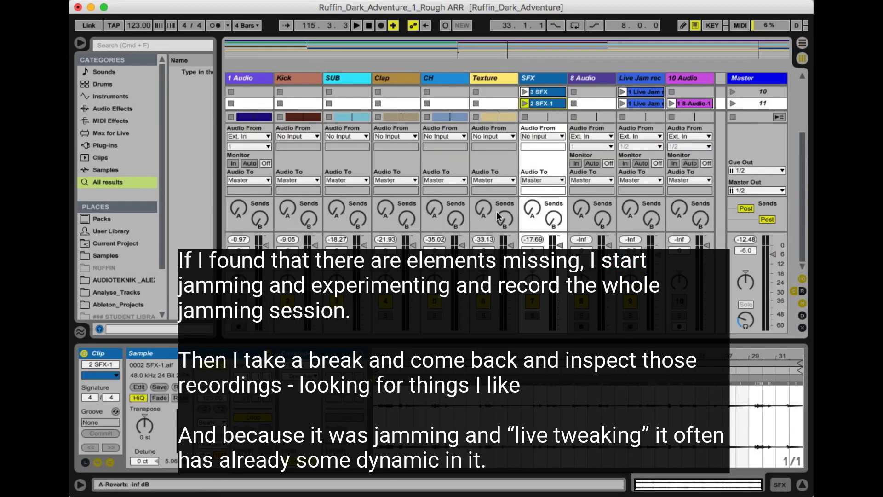
{"action": "left_click", "coordinate": [691, 103]}
{"action": "key", "text": "Tab"}
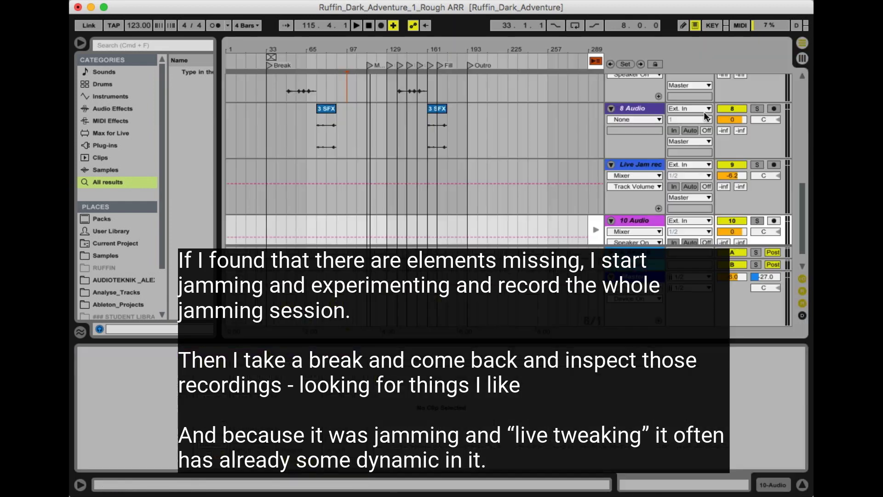
Step: Review the arrangement across all tracks, comparing the Texture clips before and after bar 33 and examining the SFX placements
{"action": "scroll", "coordinate": [365, 212], "scroll_direction": "up", "scroll_amount": 10}
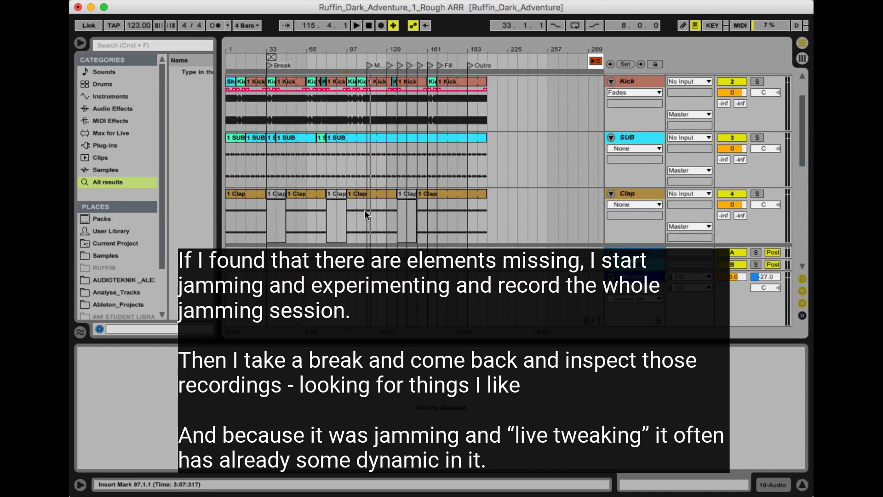
{"action": "scroll", "coordinate": [365, 210], "scroll_direction": "up", "scroll_amount": 2}
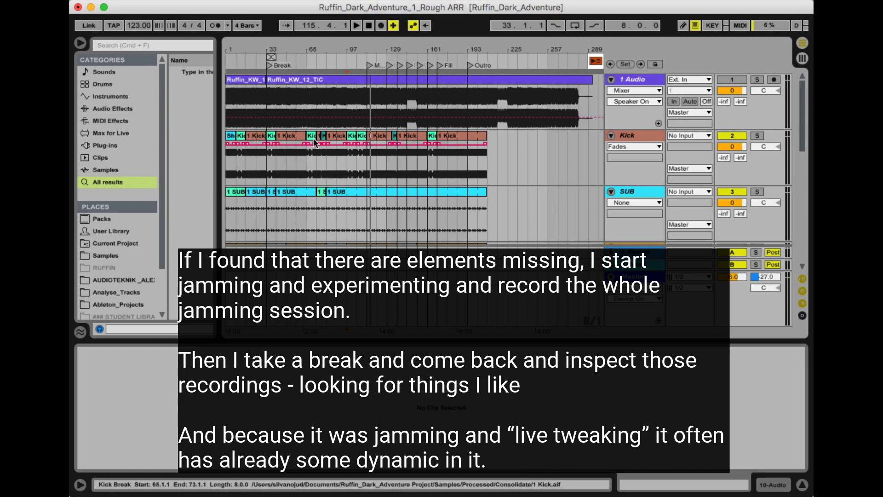
{"action": "scroll", "coordinate": [349, 194], "scroll_direction": "down", "scroll_amount": 6}
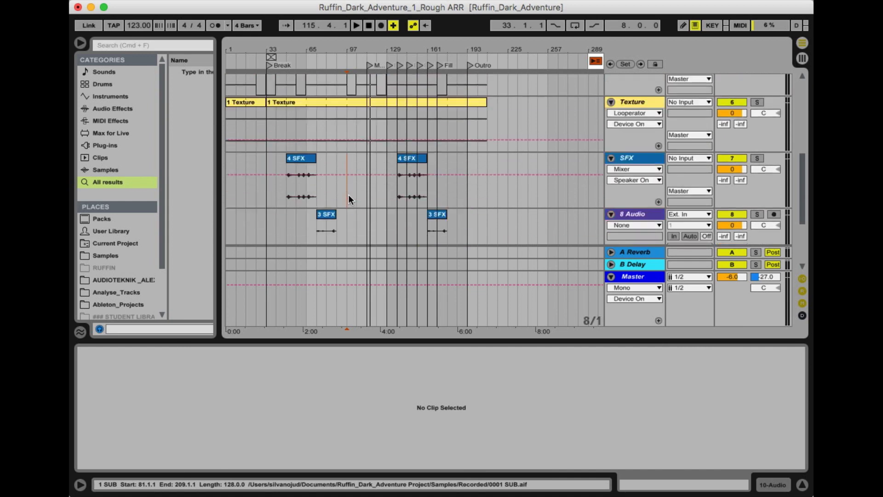
{"action": "scroll", "coordinate": [349, 195], "scroll_direction": "up", "scroll_amount": 1}
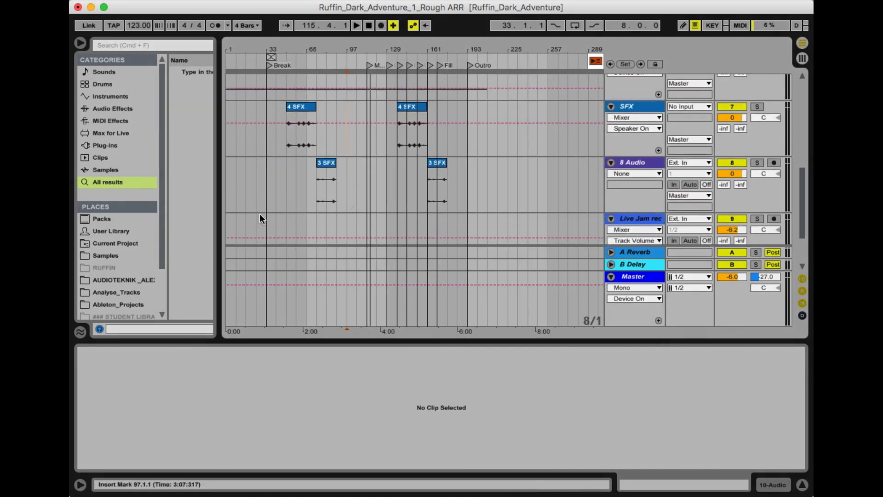
{"action": "scroll", "coordinate": [295, 159], "scroll_direction": "up", "scroll_amount": 3}
{"action": "left_click", "coordinate": [286, 129]}
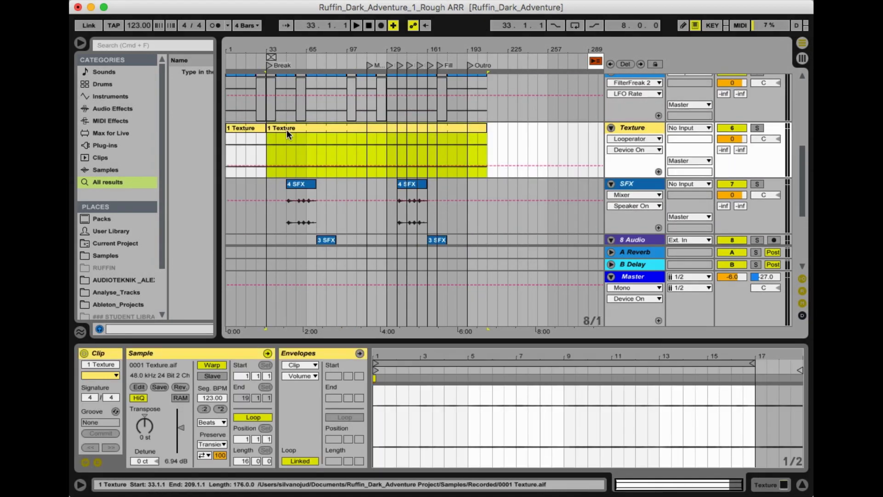
{"action": "left_click", "coordinate": [252, 128]}
{"action": "left_click", "coordinate": [302, 128]}
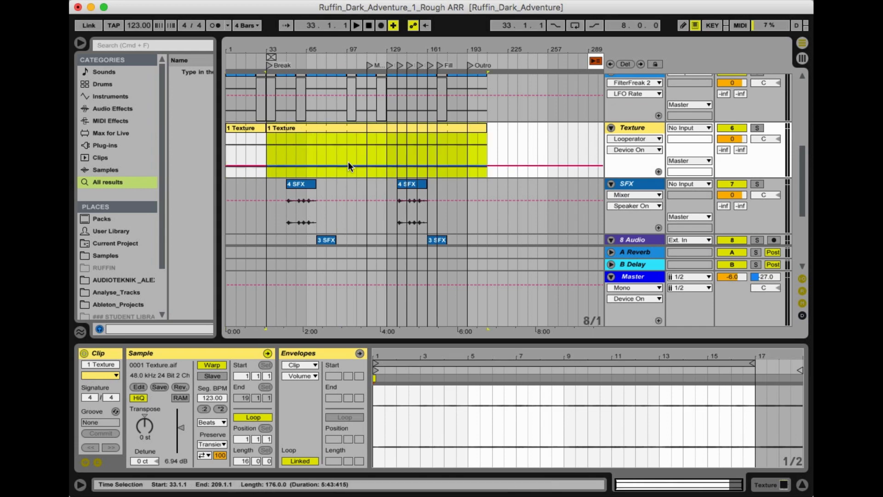
{"action": "scroll", "coordinate": [348, 162], "scroll_direction": "down", "scroll_amount": 3}
{"action": "scroll", "coordinate": [349, 162], "scroll_direction": "up", "scroll_amount": 10}
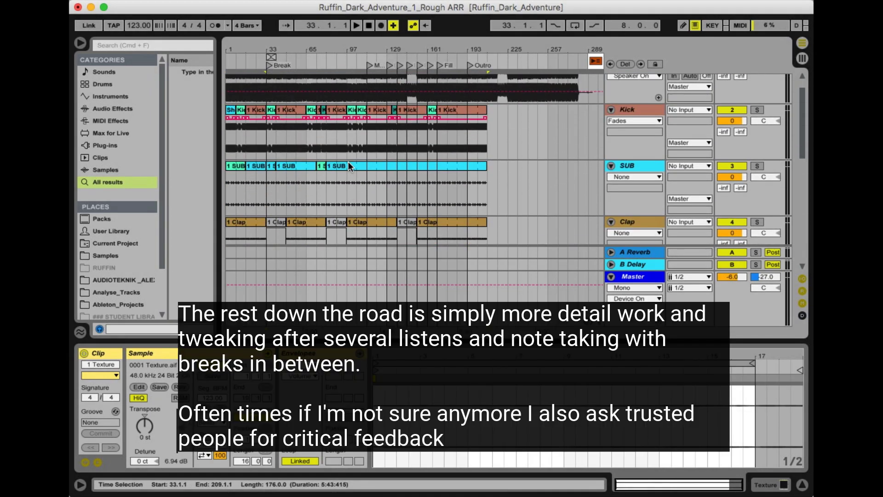
{"action": "scroll", "coordinate": [349, 166], "scroll_direction": "up", "scroll_amount": 1}
{"action": "scroll", "coordinate": [349, 163], "scroll_direction": "down", "scroll_amount": 10}
{"action": "scroll", "coordinate": [348, 162], "scroll_direction": "up", "scroll_amount": 4}
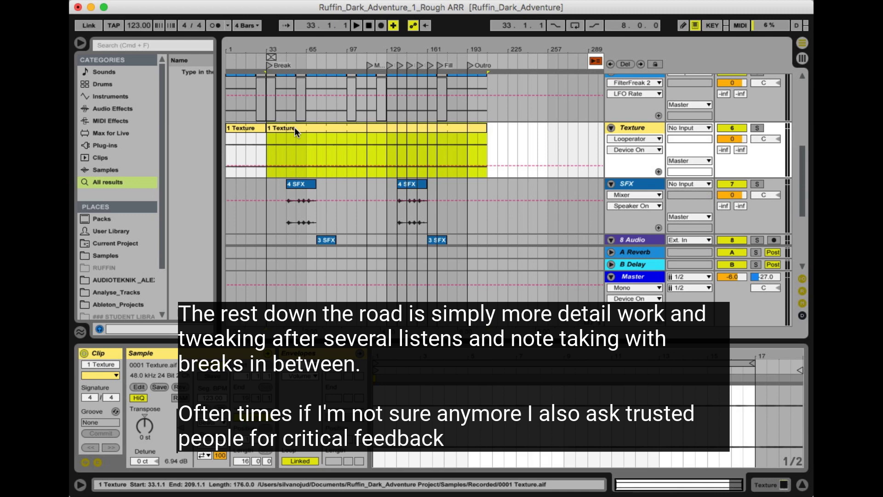
{"action": "left_click", "coordinate": [255, 128]}
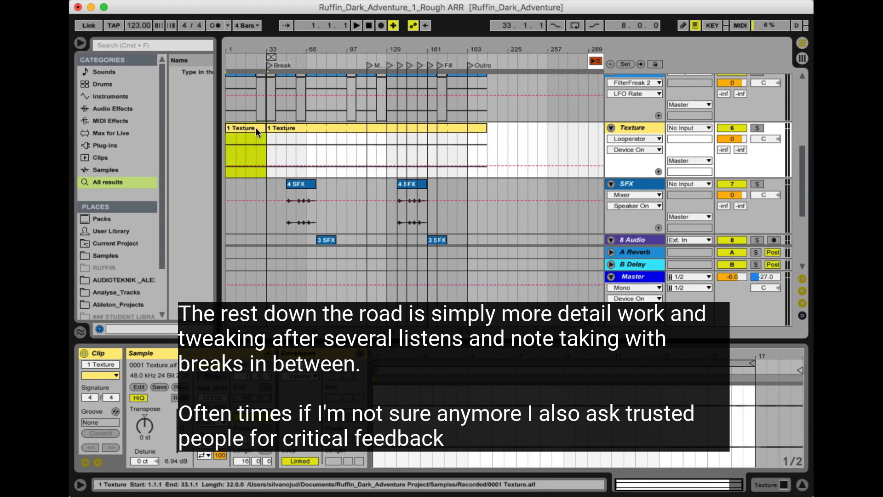
{"action": "left_click", "coordinate": [303, 128]}
{"action": "scroll", "coordinate": [330, 137], "scroll_direction": "up", "scroll_amount": 3}
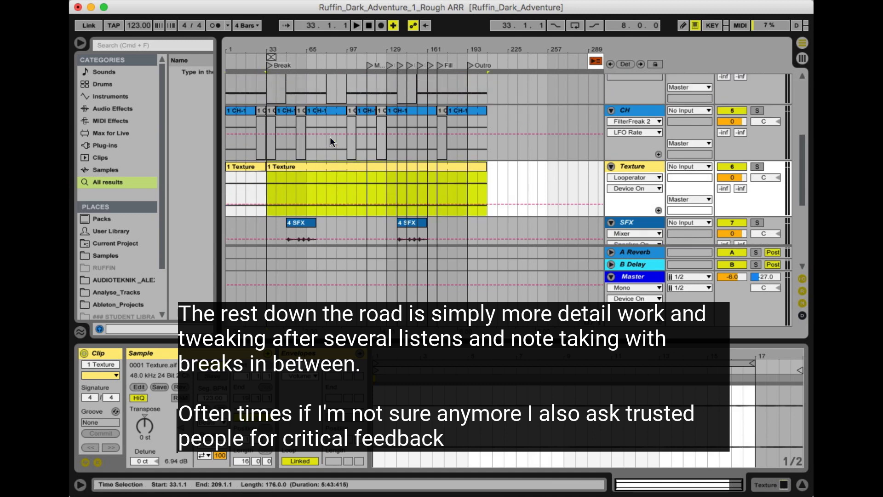
{"action": "scroll", "coordinate": [329, 137], "scroll_direction": "down", "scroll_amount": 6}
{"action": "scroll", "coordinate": [330, 137], "scroll_direction": "down", "scroll_amount": 1}
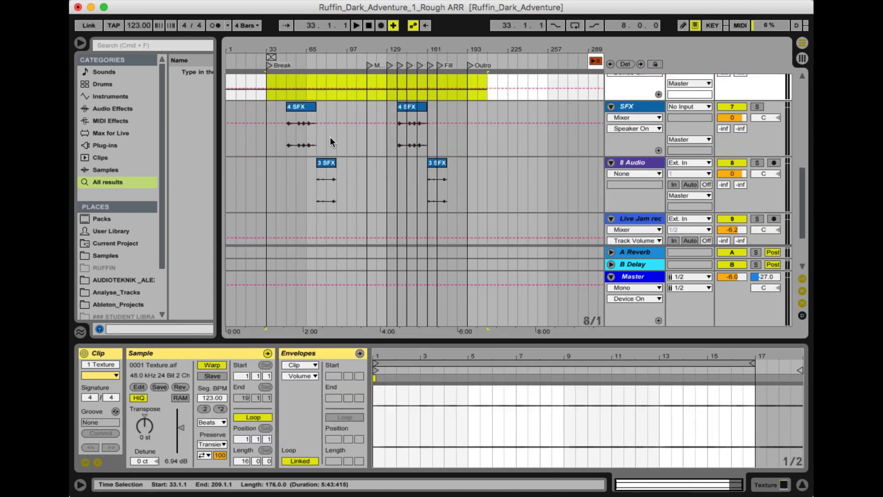
{"action": "scroll", "coordinate": [330, 136], "scroll_direction": "down", "scroll_amount": 5}
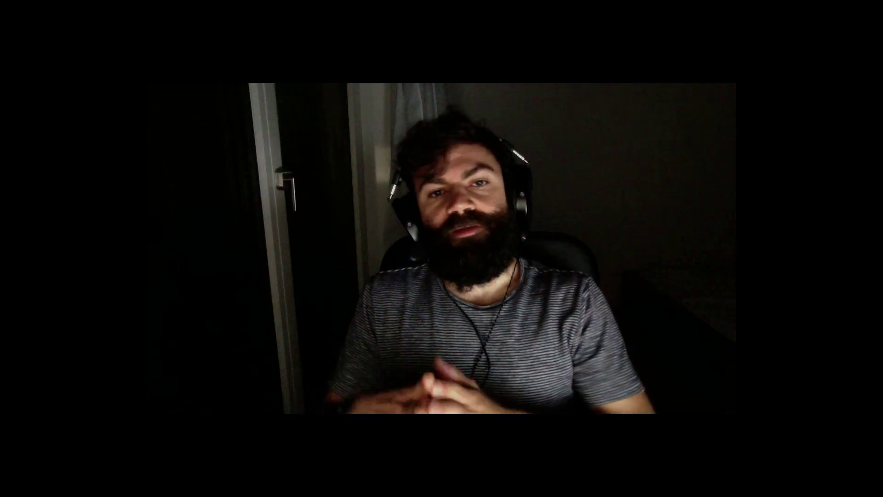